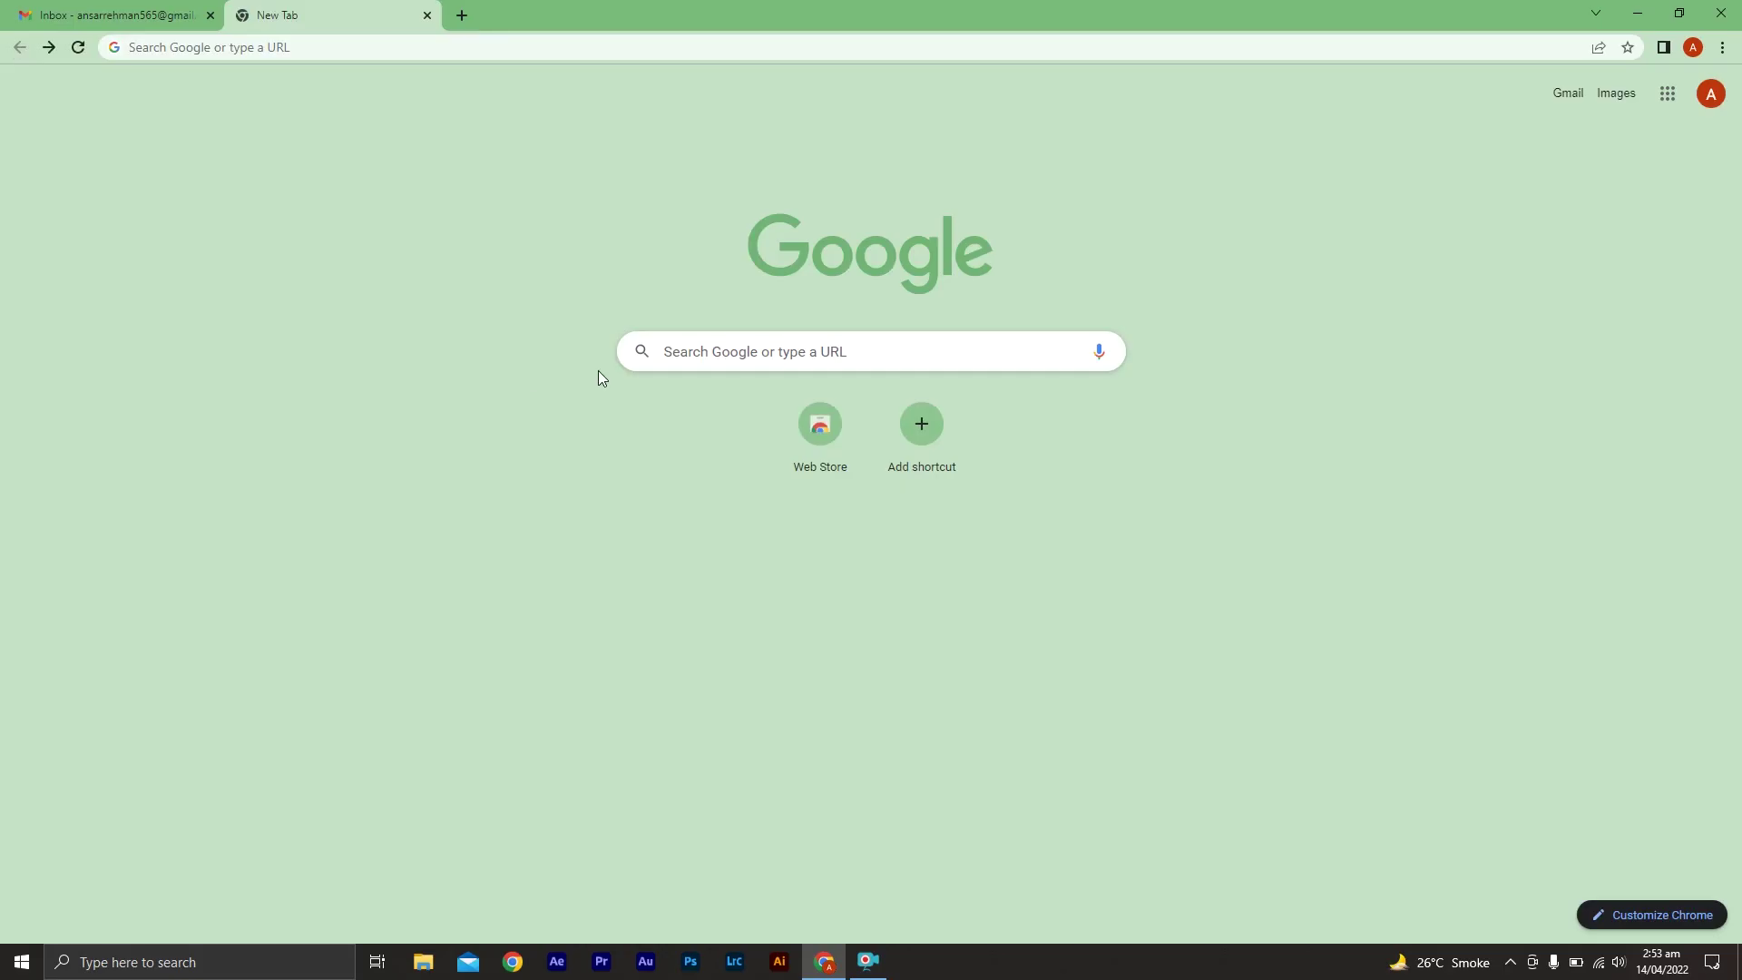
Search Google for 'university of parma admissions 2022' and open the non-EU enrolment procedures result
{"action": "left_click", "coordinate": [762, 352]}
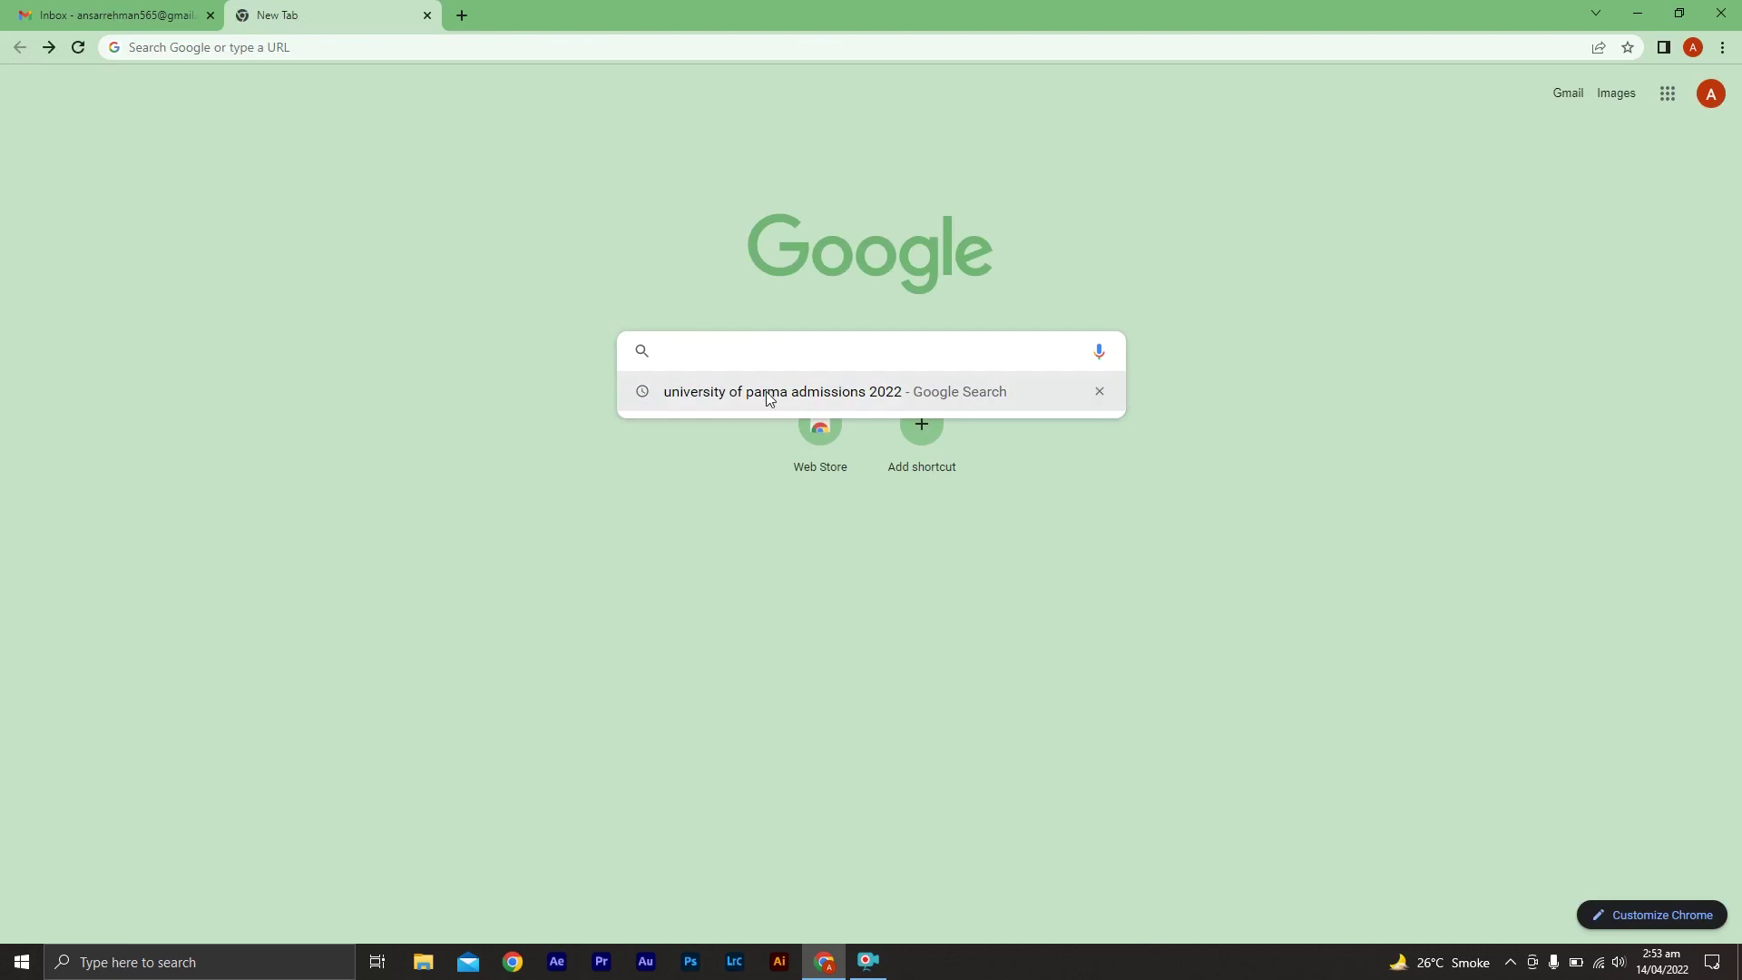
{"action": "left_click", "coordinate": [850, 400]}
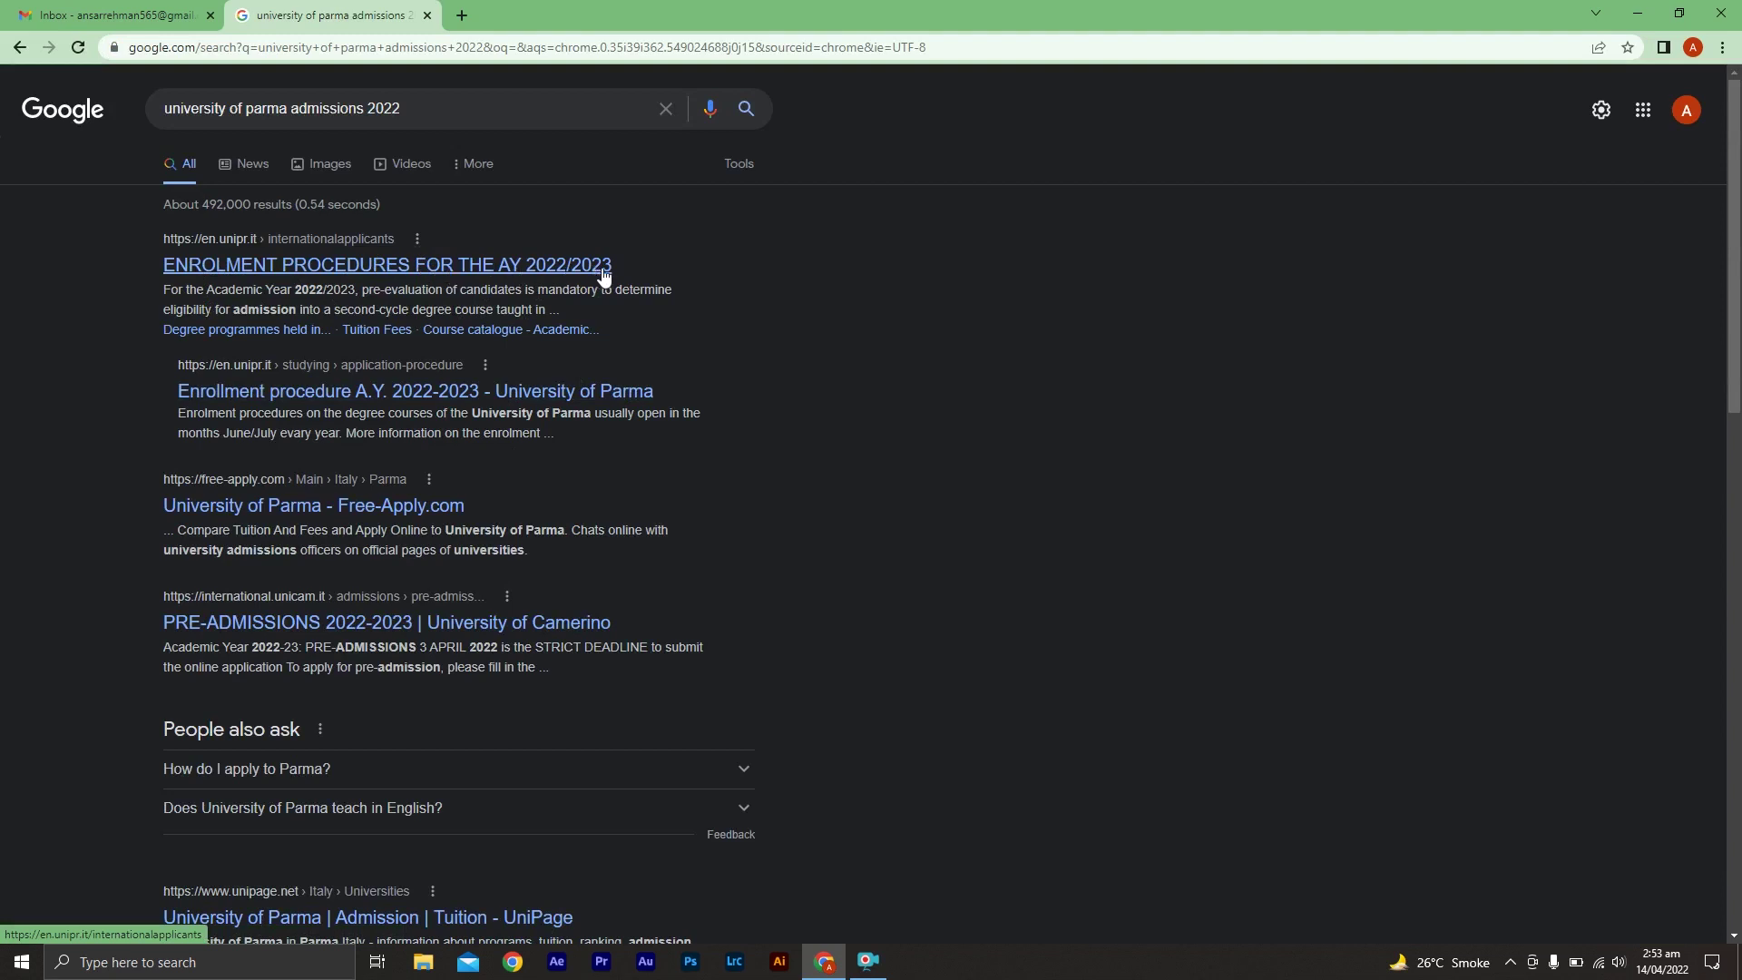
{"action": "left_click", "coordinate": [411, 284]}
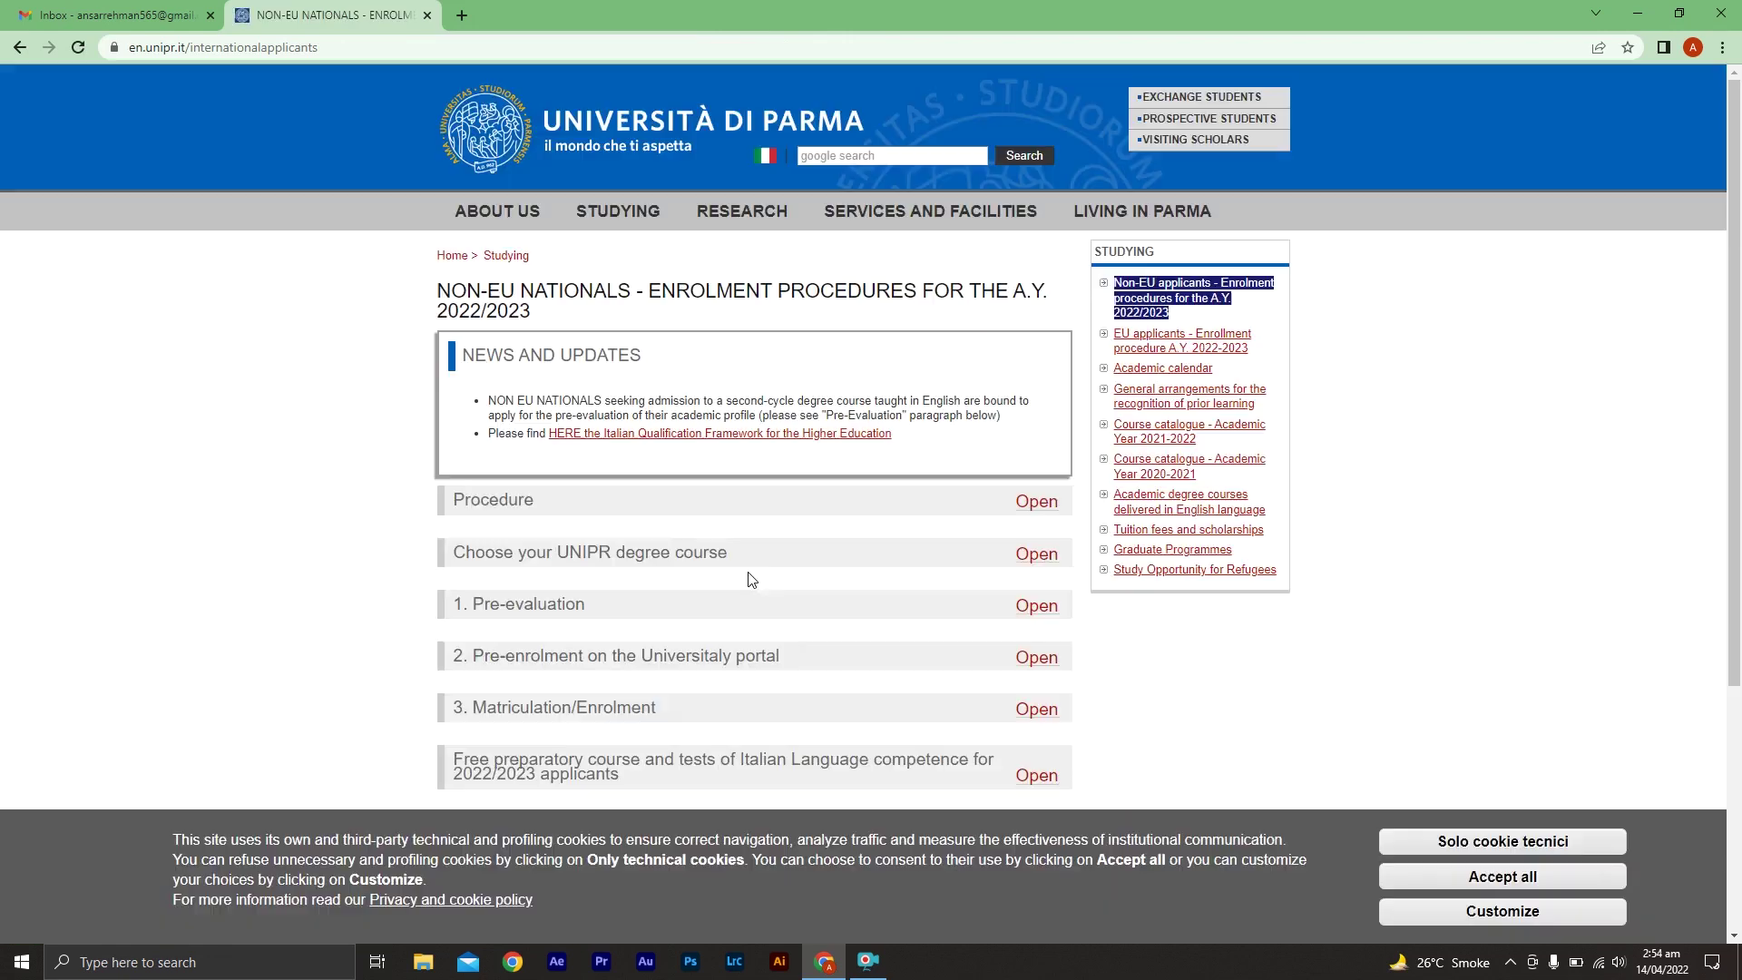
Accept all cookies, then expand Procedure and 1. Pre-evaluation to reveal the 2022 deadlines and courses
{"action": "left_click", "coordinate": [1546, 882]}
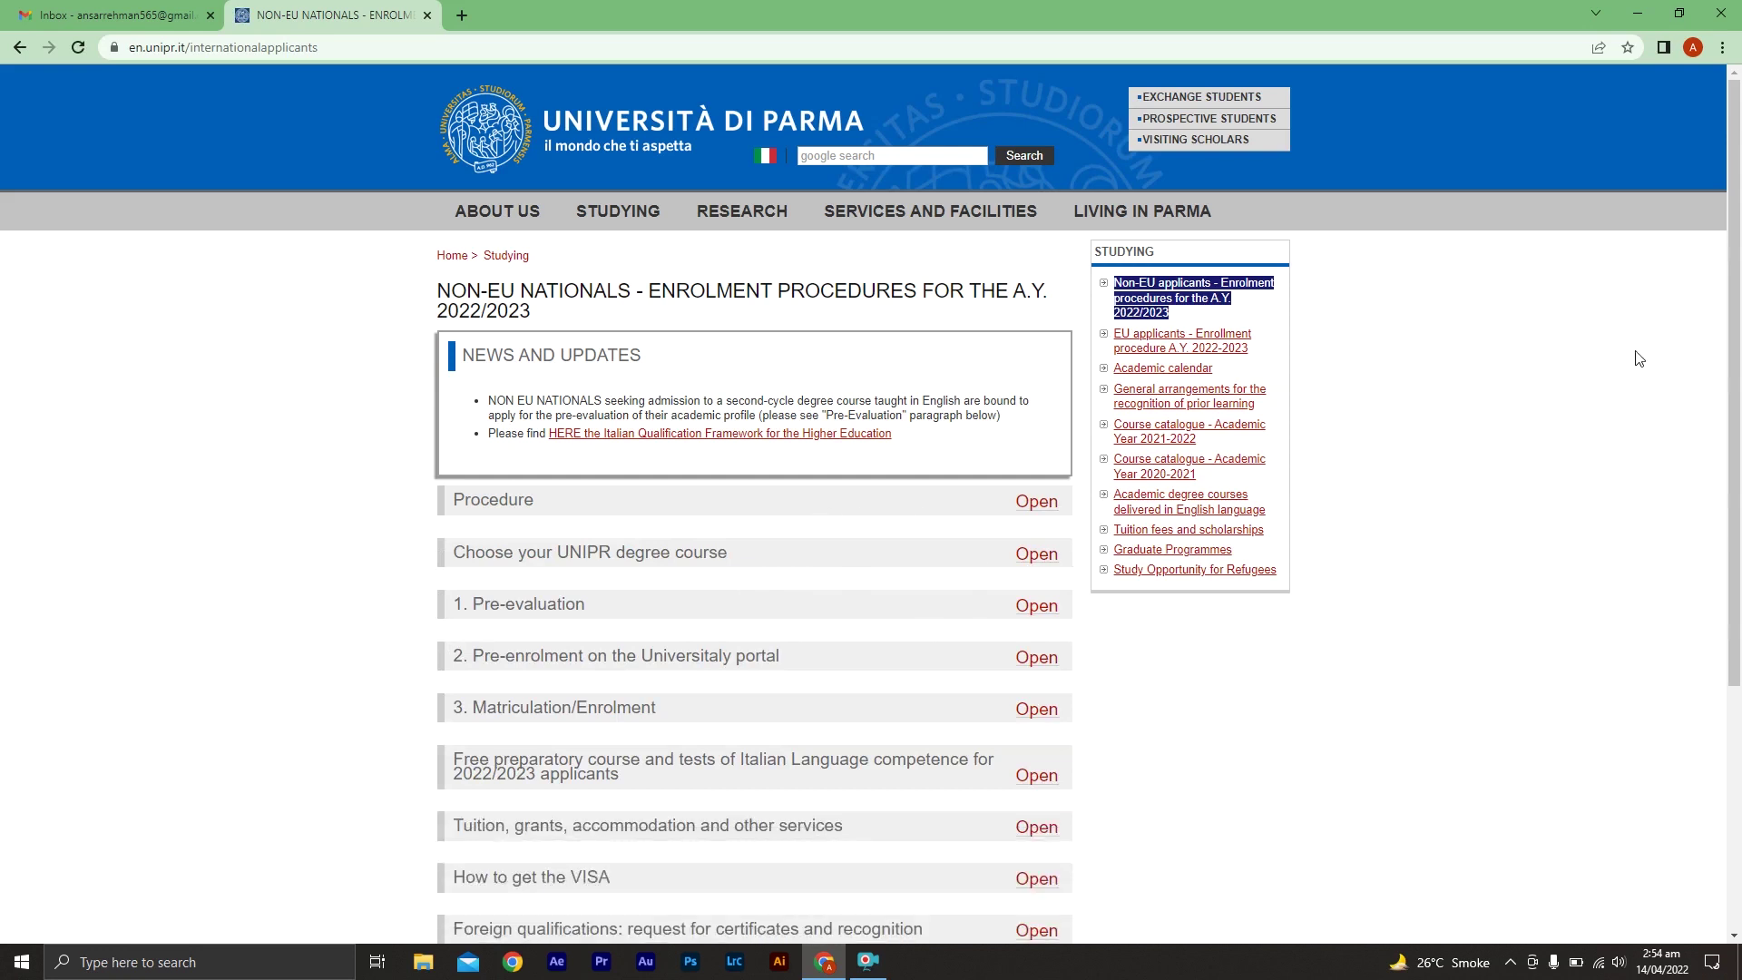
{"action": "left_click", "coordinate": [1018, 502]}
{"action": "left_click_drag", "start_coordinate": [1733, 356], "coordinate": [1719, 465]}
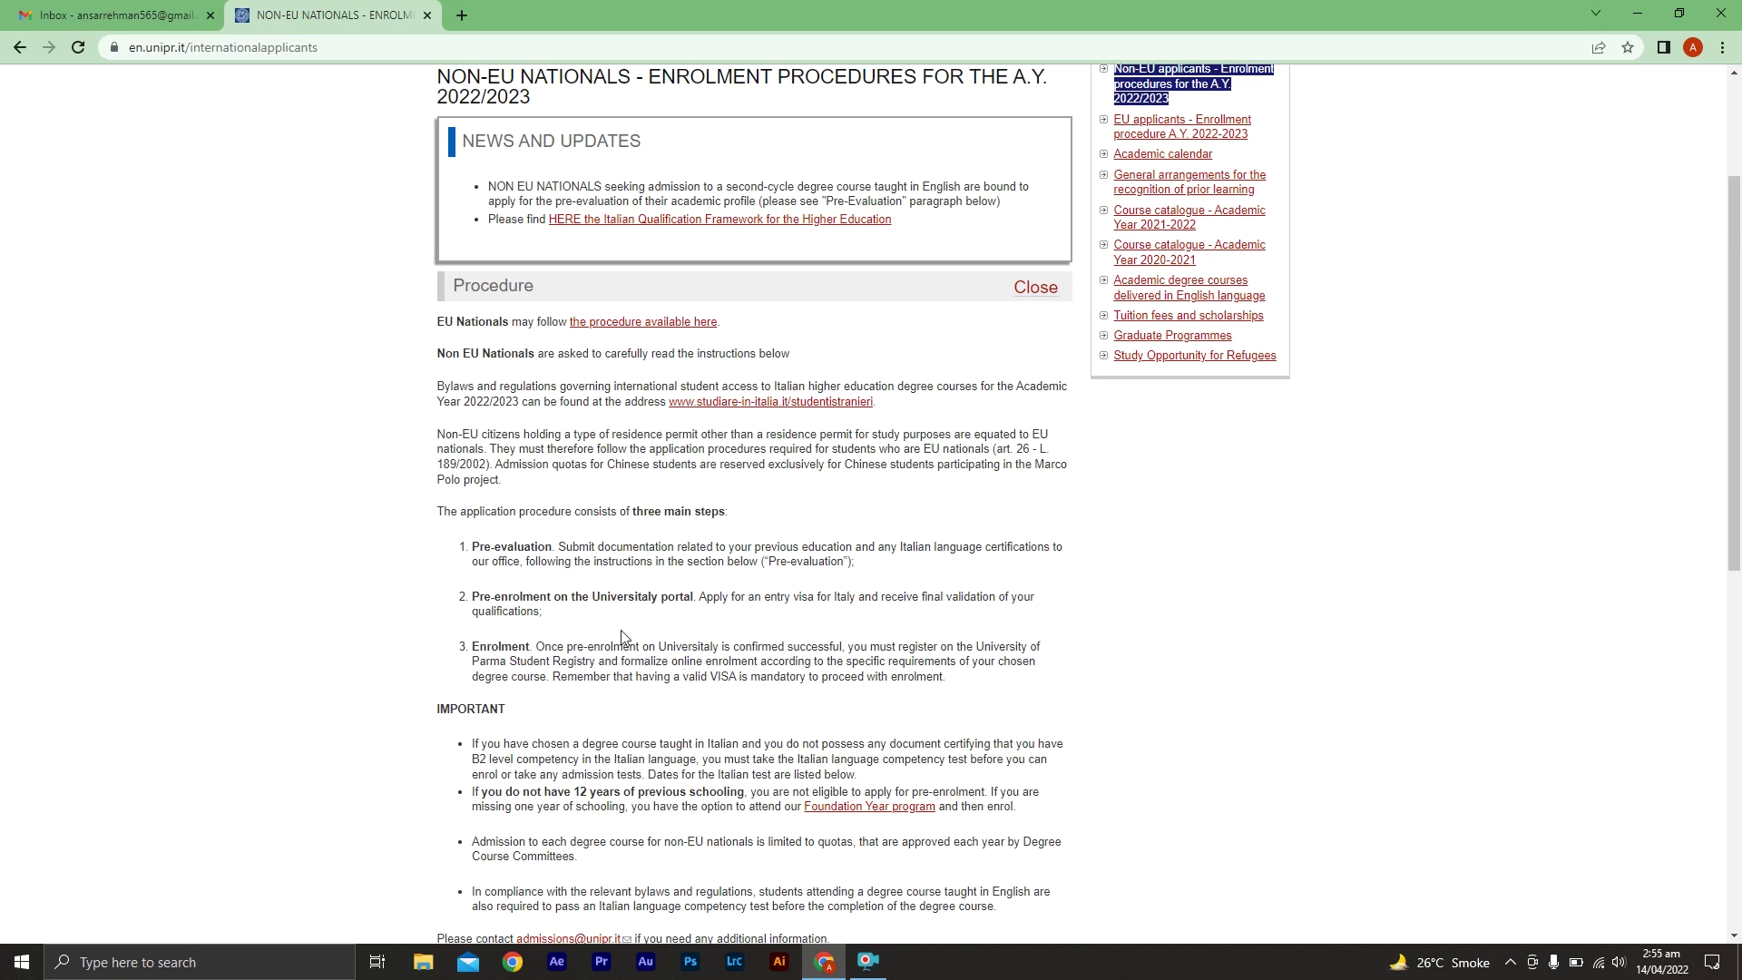
{"action": "left_click_drag", "start_coordinate": [1734, 457], "coordinate": [1738, 715]}
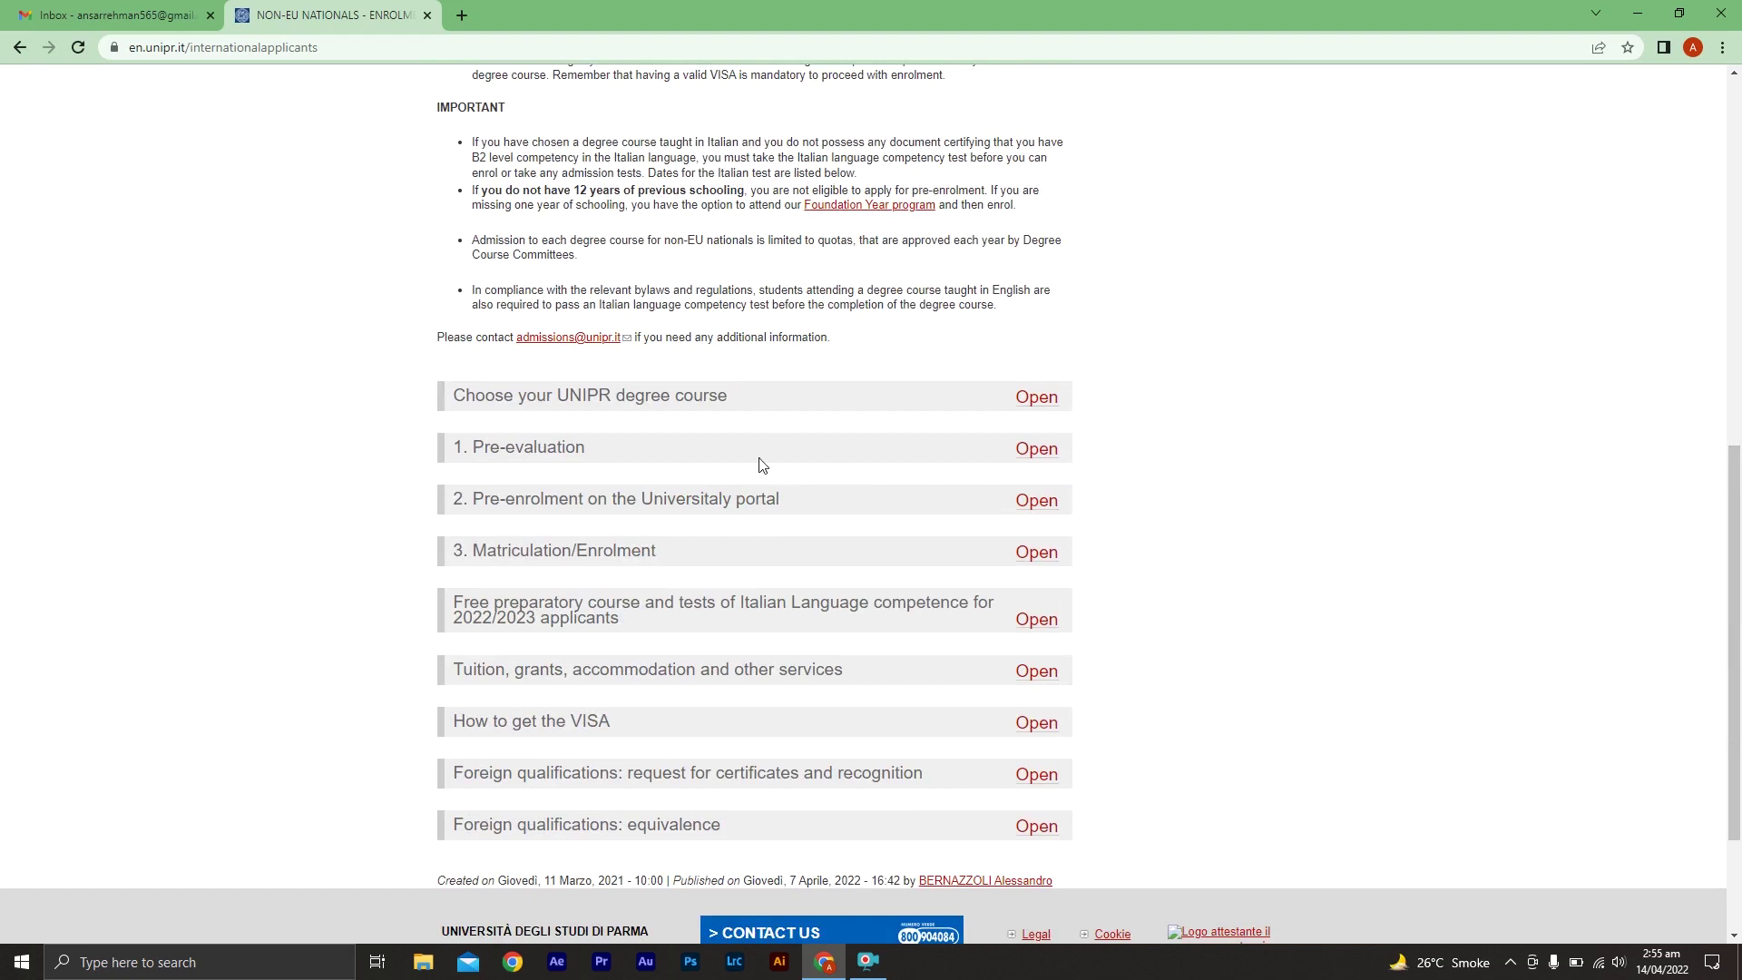
{"action": "left_click", "coordinate": [1035, 448]}
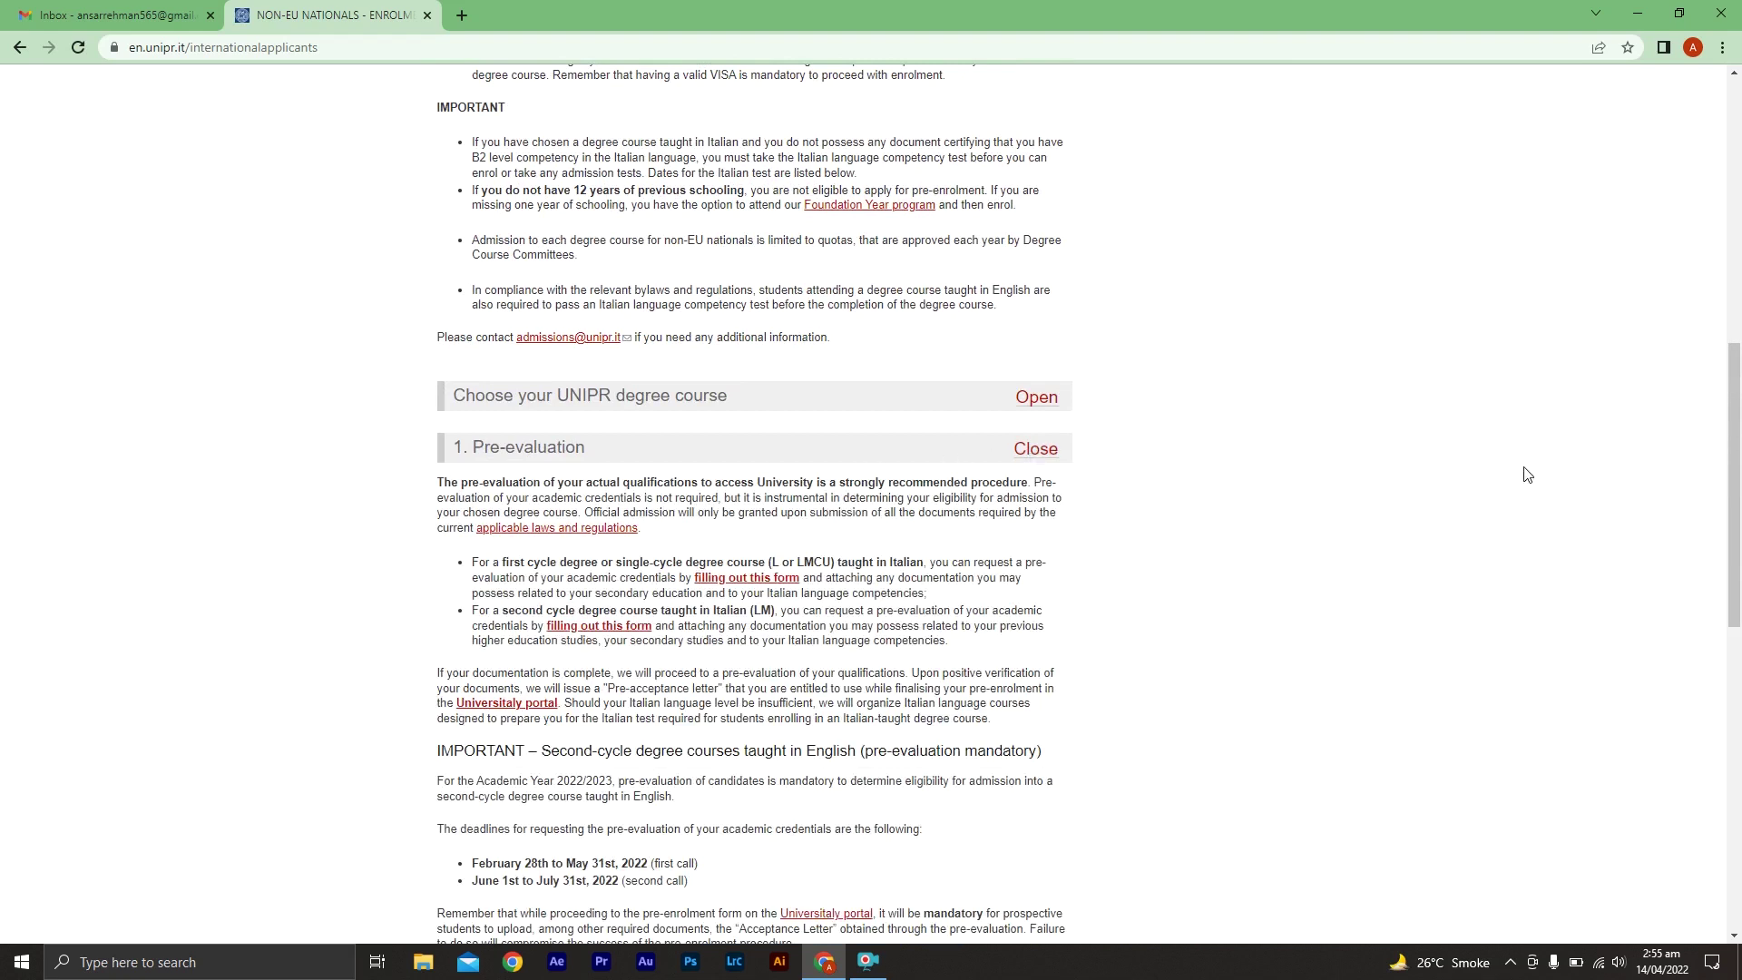
{"action": "left_click_drag", "start_coordinate": [1737, 429], "coordinate": [1737, 526]}
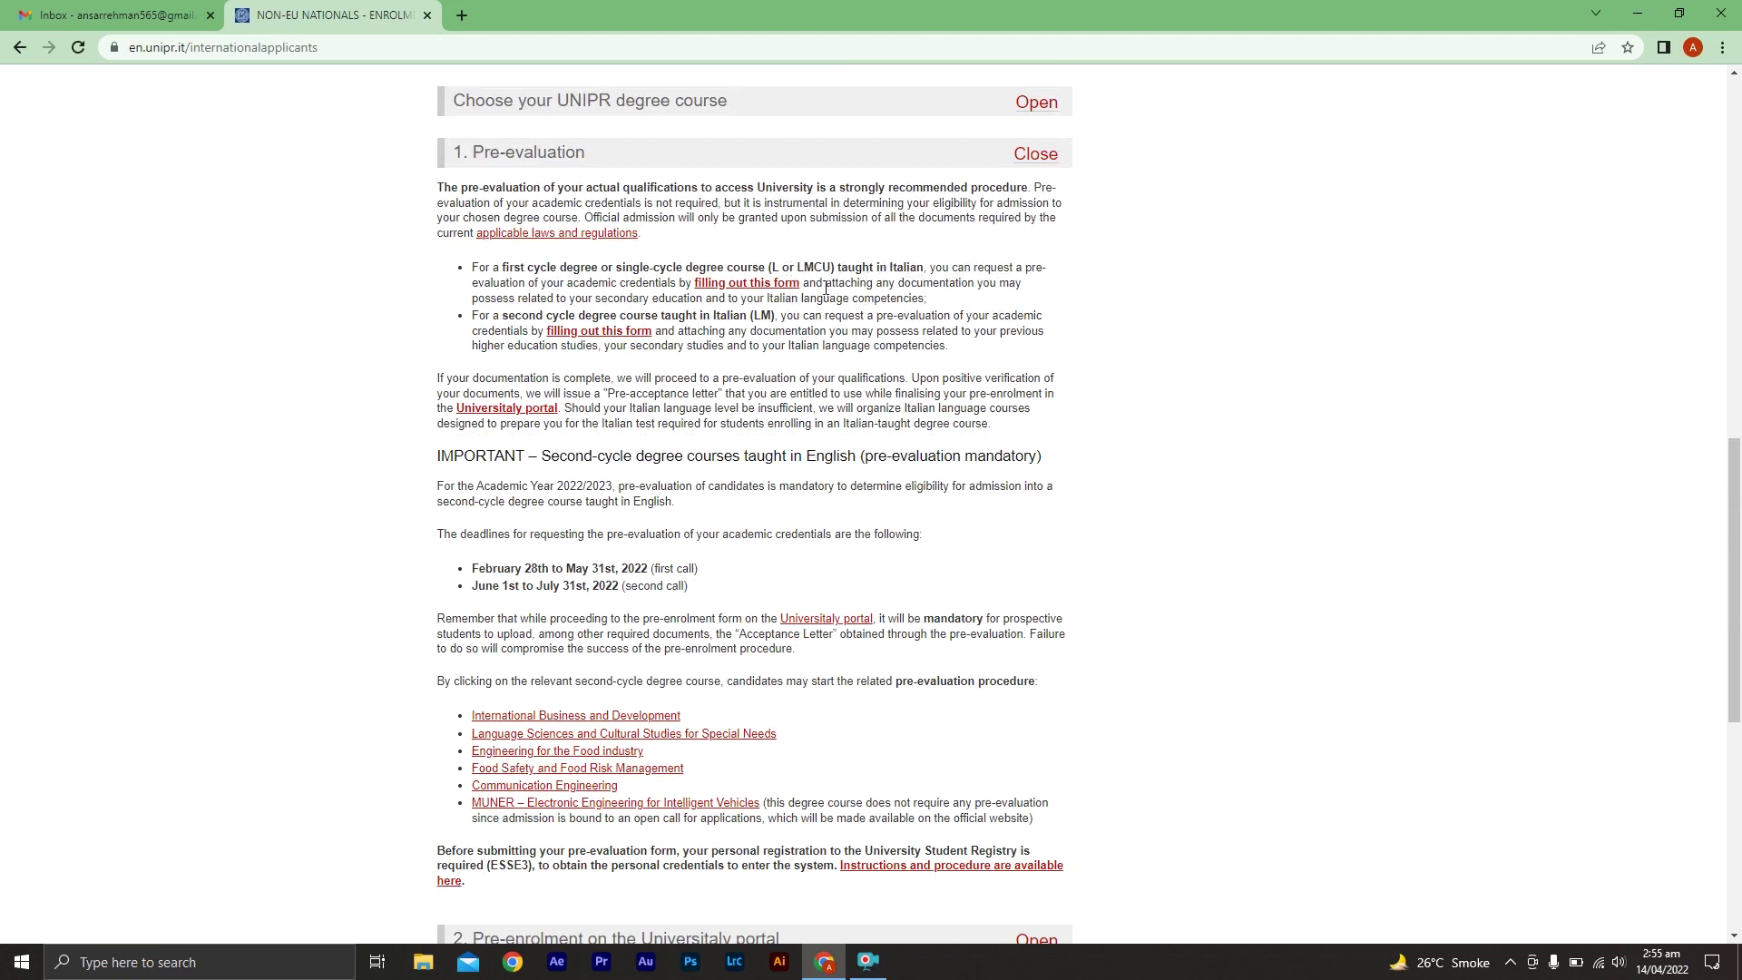
{"action": "left_click", "coordinate": [696, 283]}
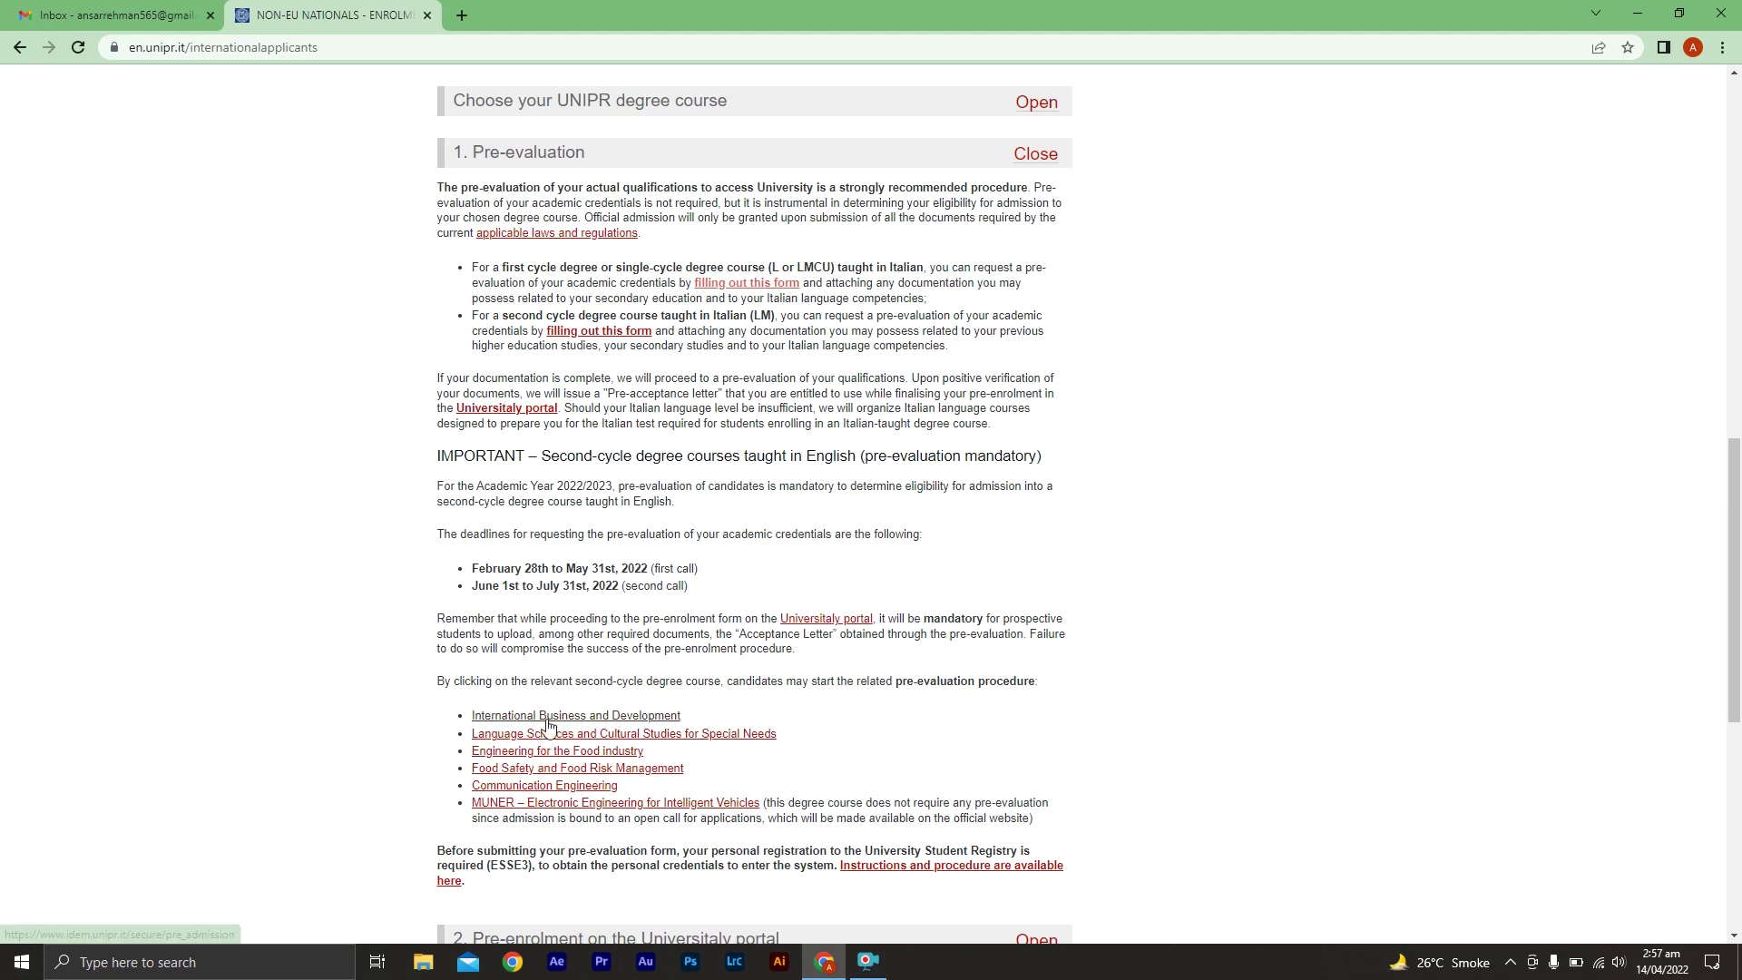
Start the International Business and Development pre-evaluation and choose to register as a new user
{"action": "left_click", "coordinate": [558, 715]}
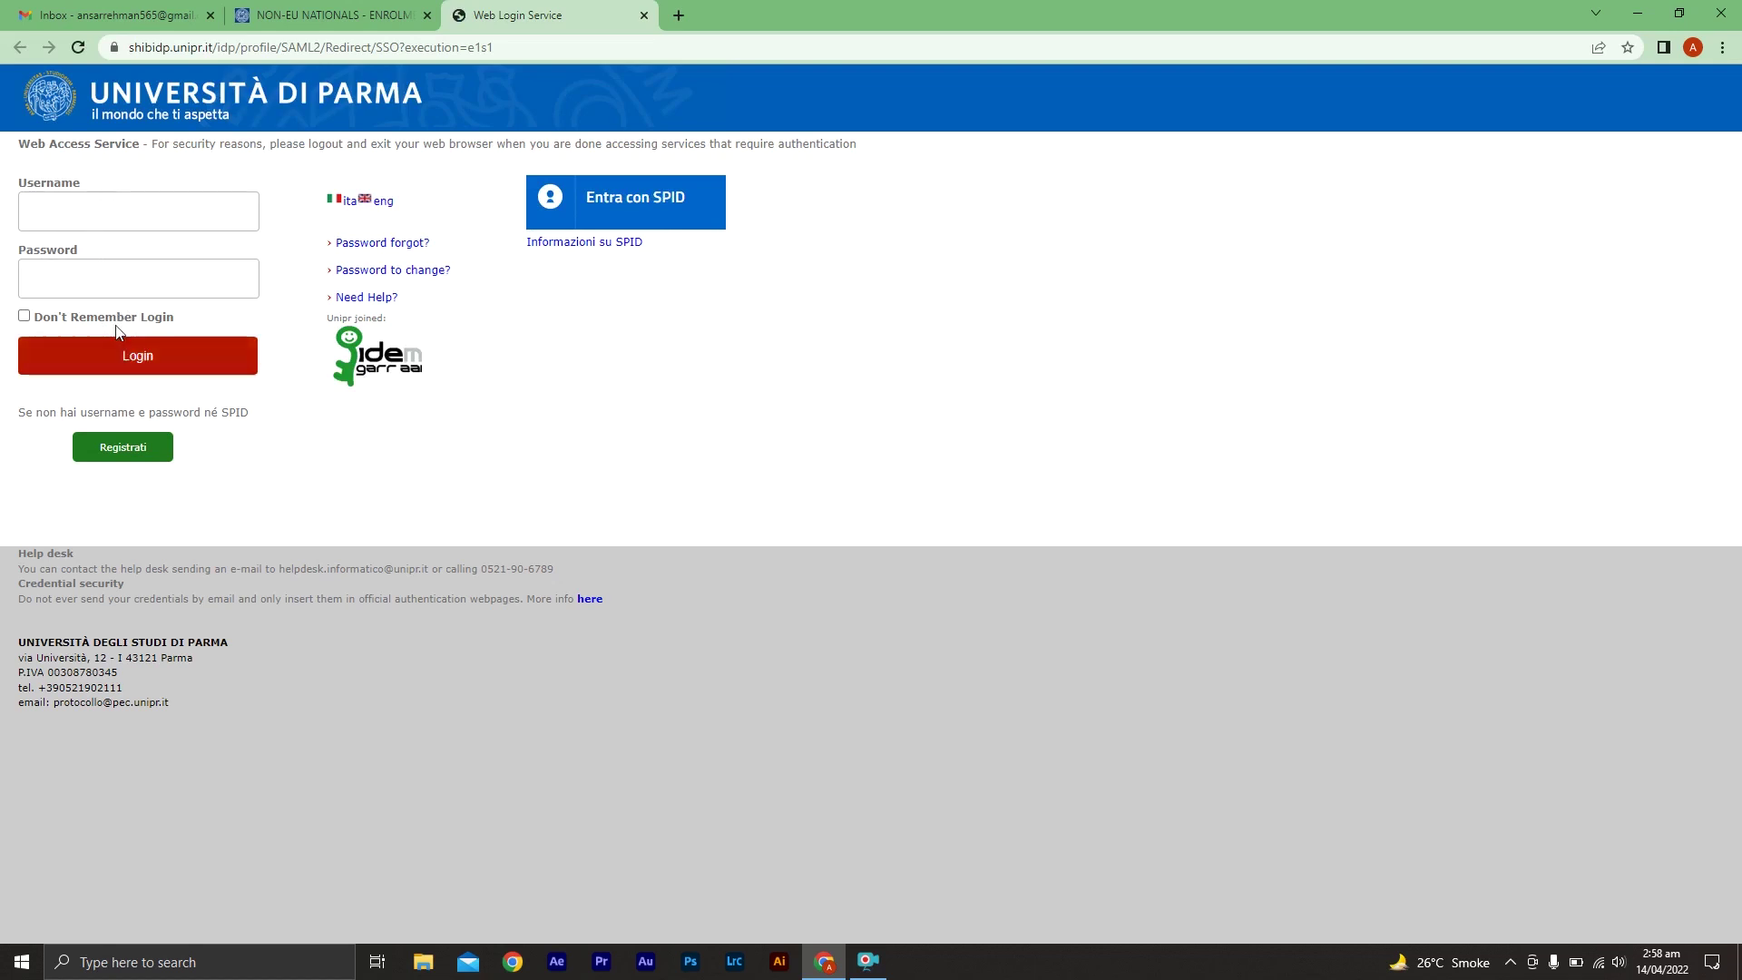
{"action": "left_click", "coordinate": [136, 454]}
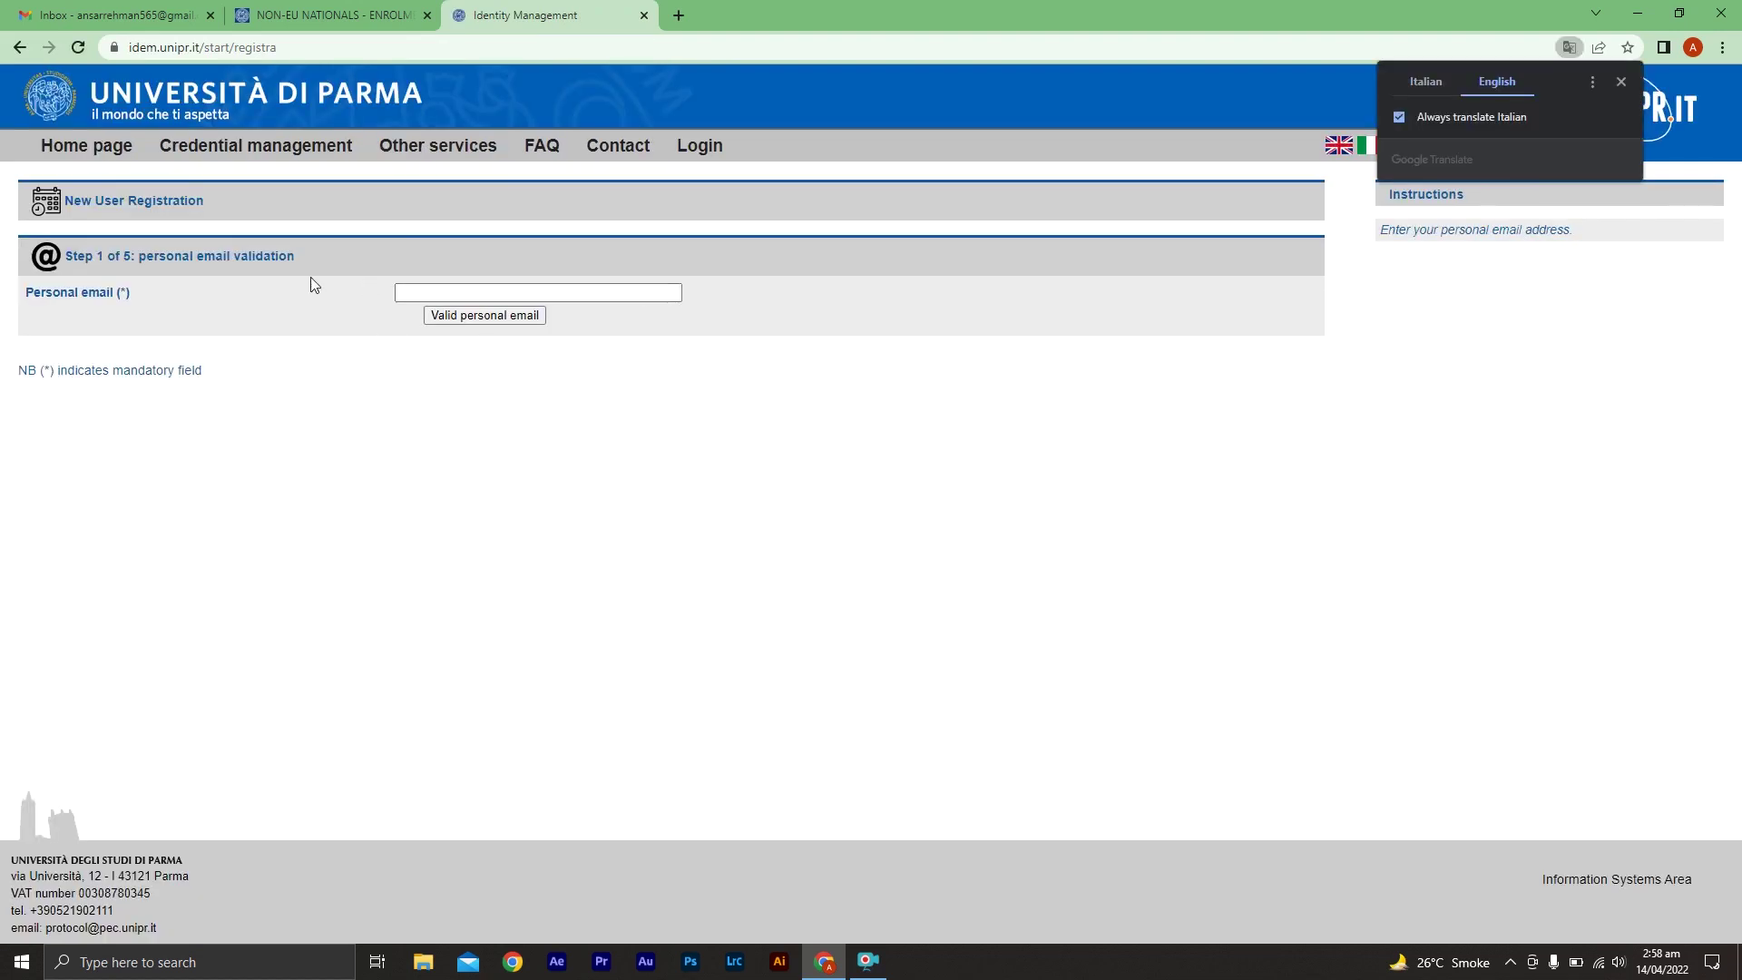
Paste the personal email address and request an email validation code
{"action": "left_click", "coordinate": [172, 17]}
{"action": "left_click", "coordinate": [545, 16]}
{"action": "left_click", "coordinate": [491, 293]}
{"action": "key", "text": "ctrl+v"}
{"action": "left_click", "coordinate": [511, 316]}
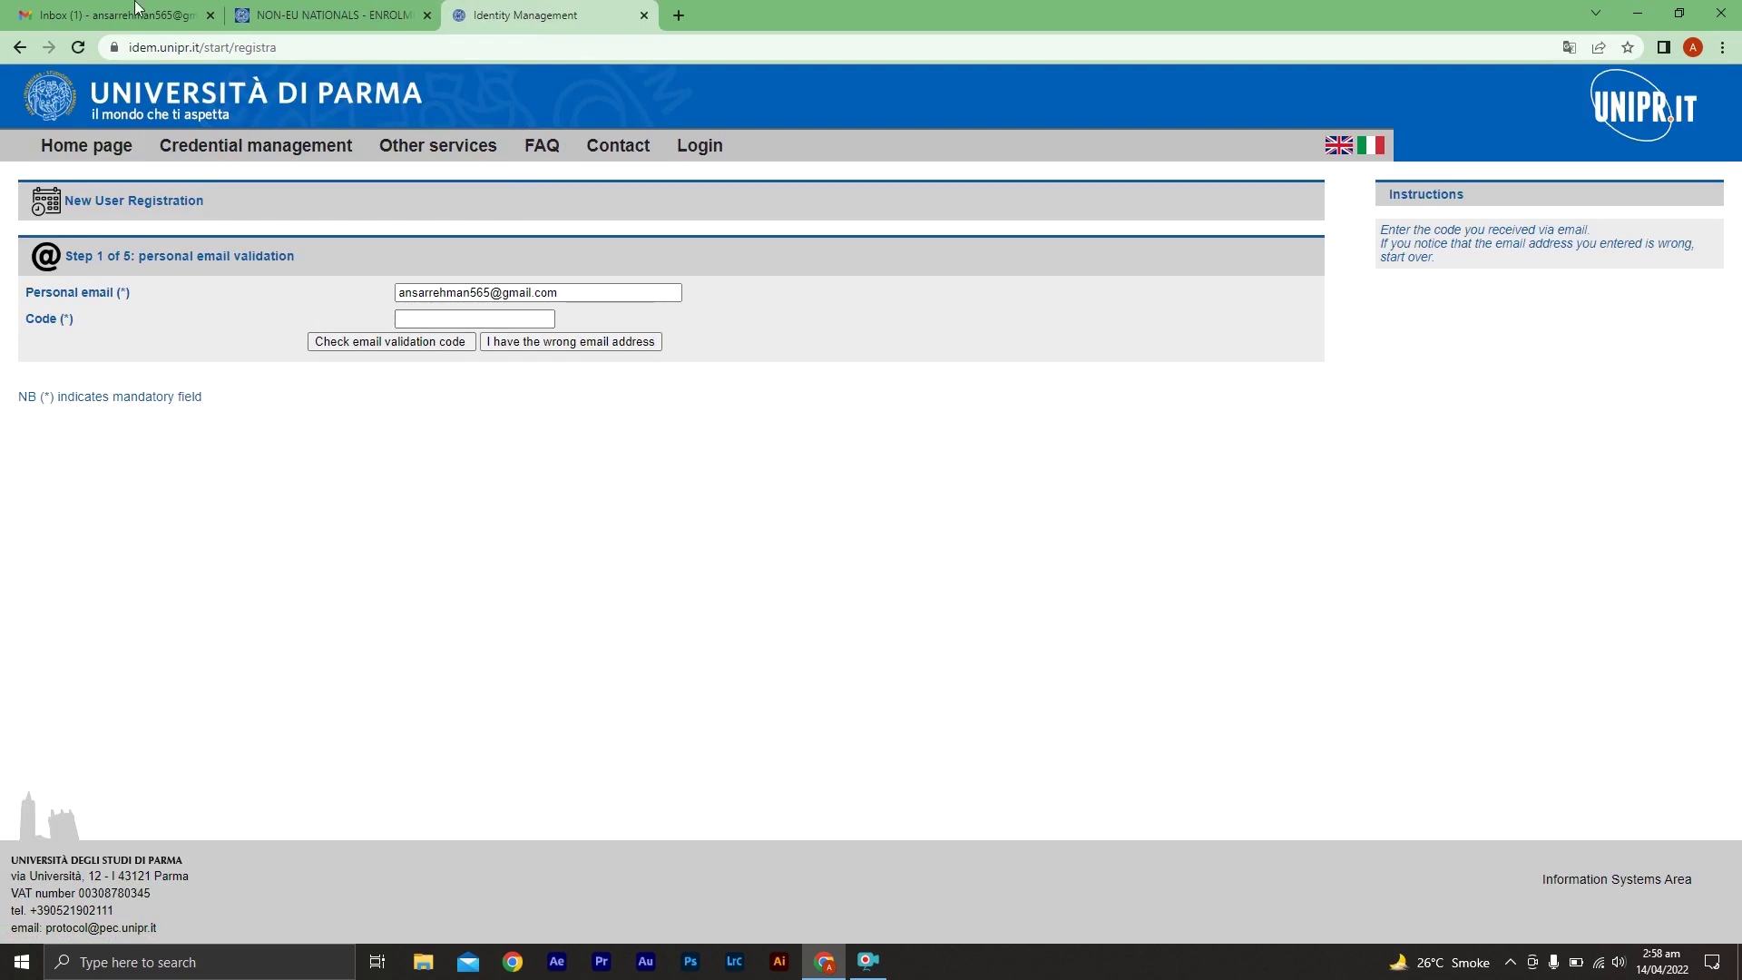
Copy the validation code from the university's Gmail message into the Code field and verify it
{"action": "left_click", "coordinate": [136, 15]}
{"action": "left_click", "coordinate": [591, 246]}
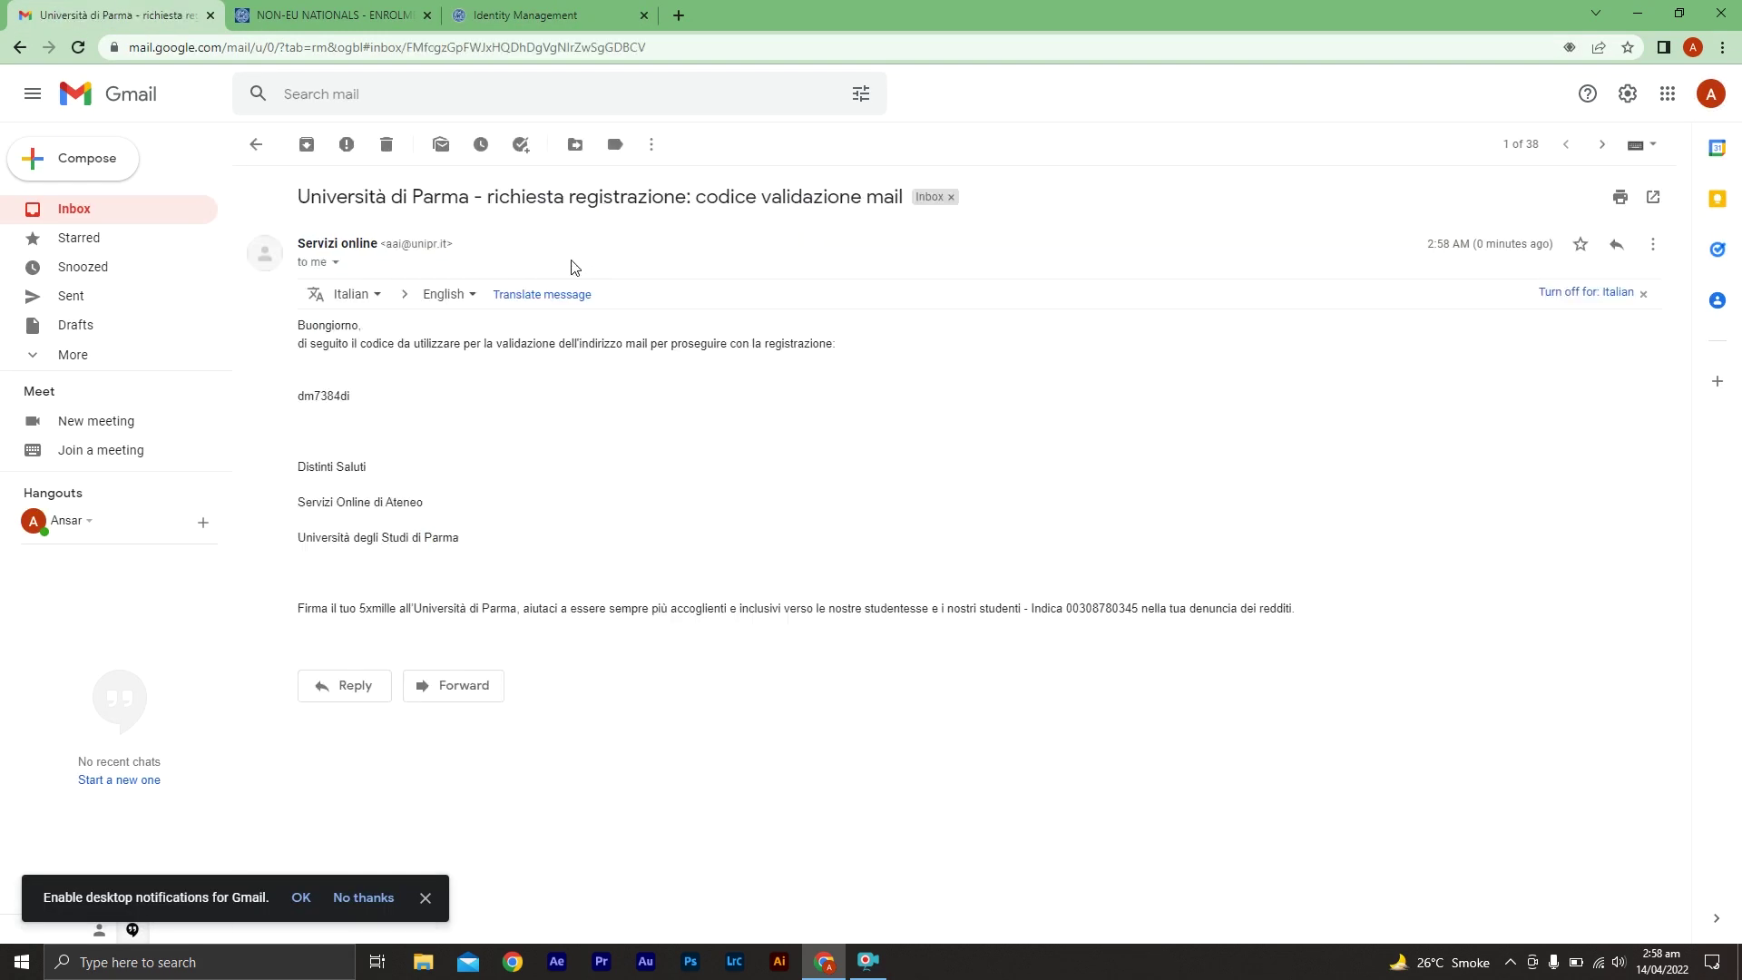
{"action": "double_click", "coordinate": [333, 397]}
{"action": "key", "text": "ctrl+c"}
{"action": "left_click", "coordinate": [333, 398]}
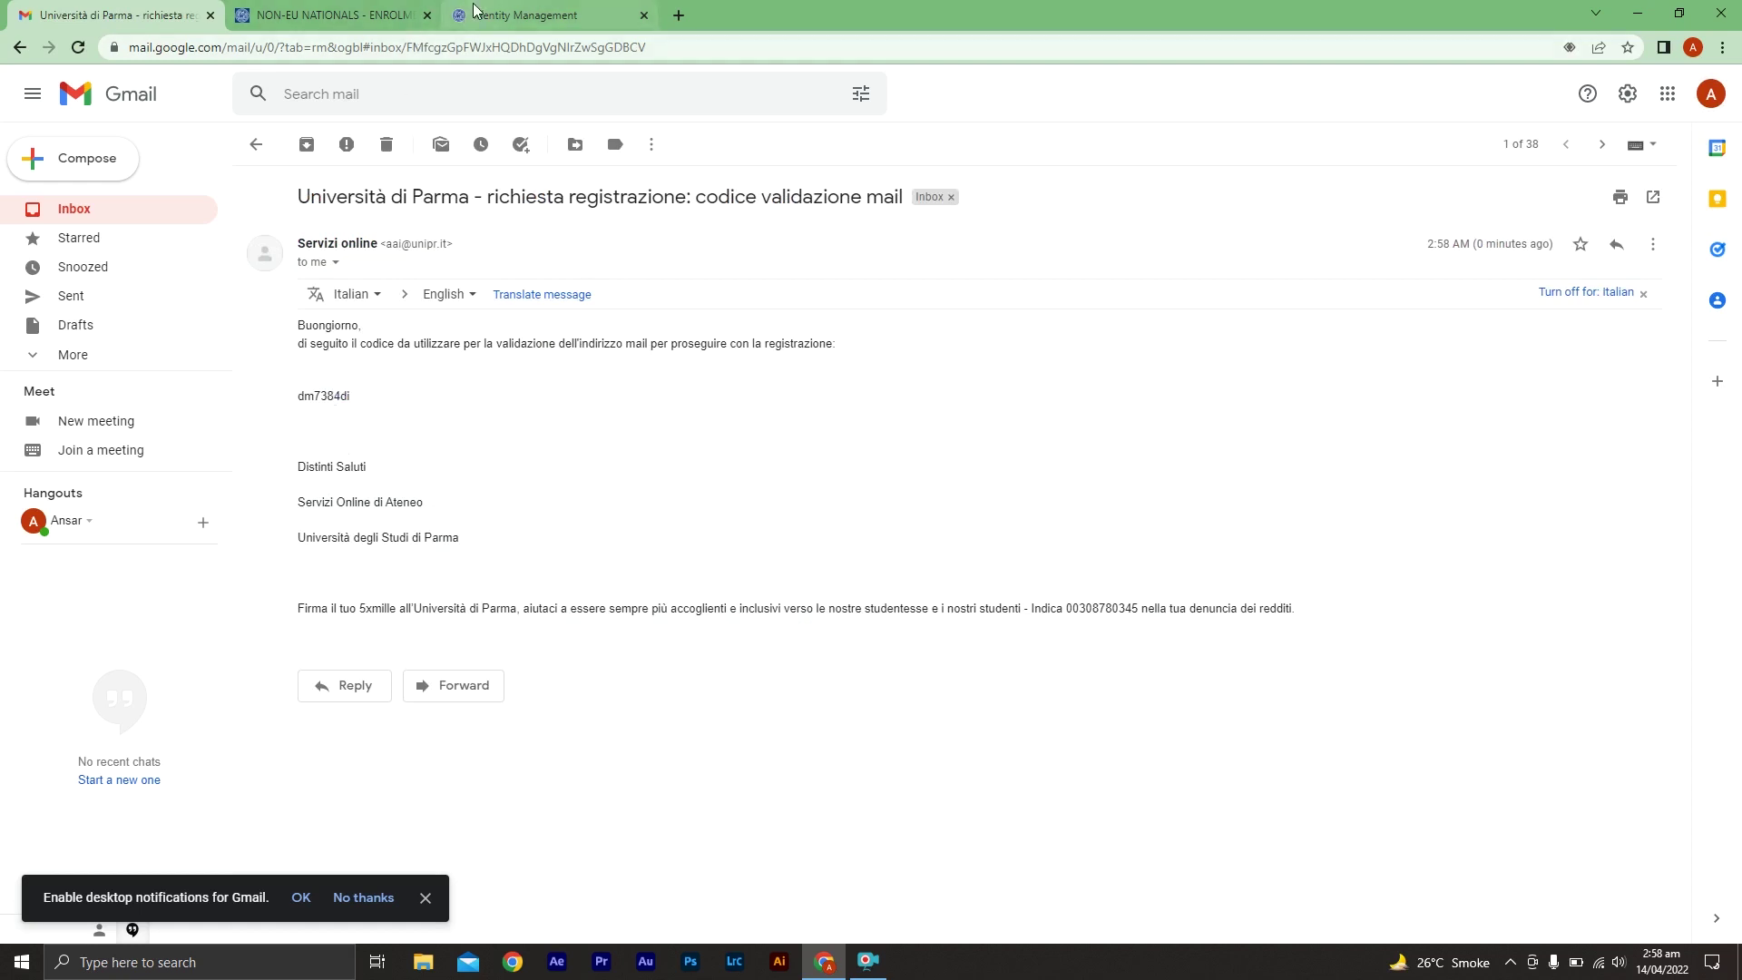
{"action": "left_click", "coordinate": [526, 16]}
{"action": "left_click", "coordinate": [497, 319]}
{"action": "left_click", "coordinate": [492, 319]}
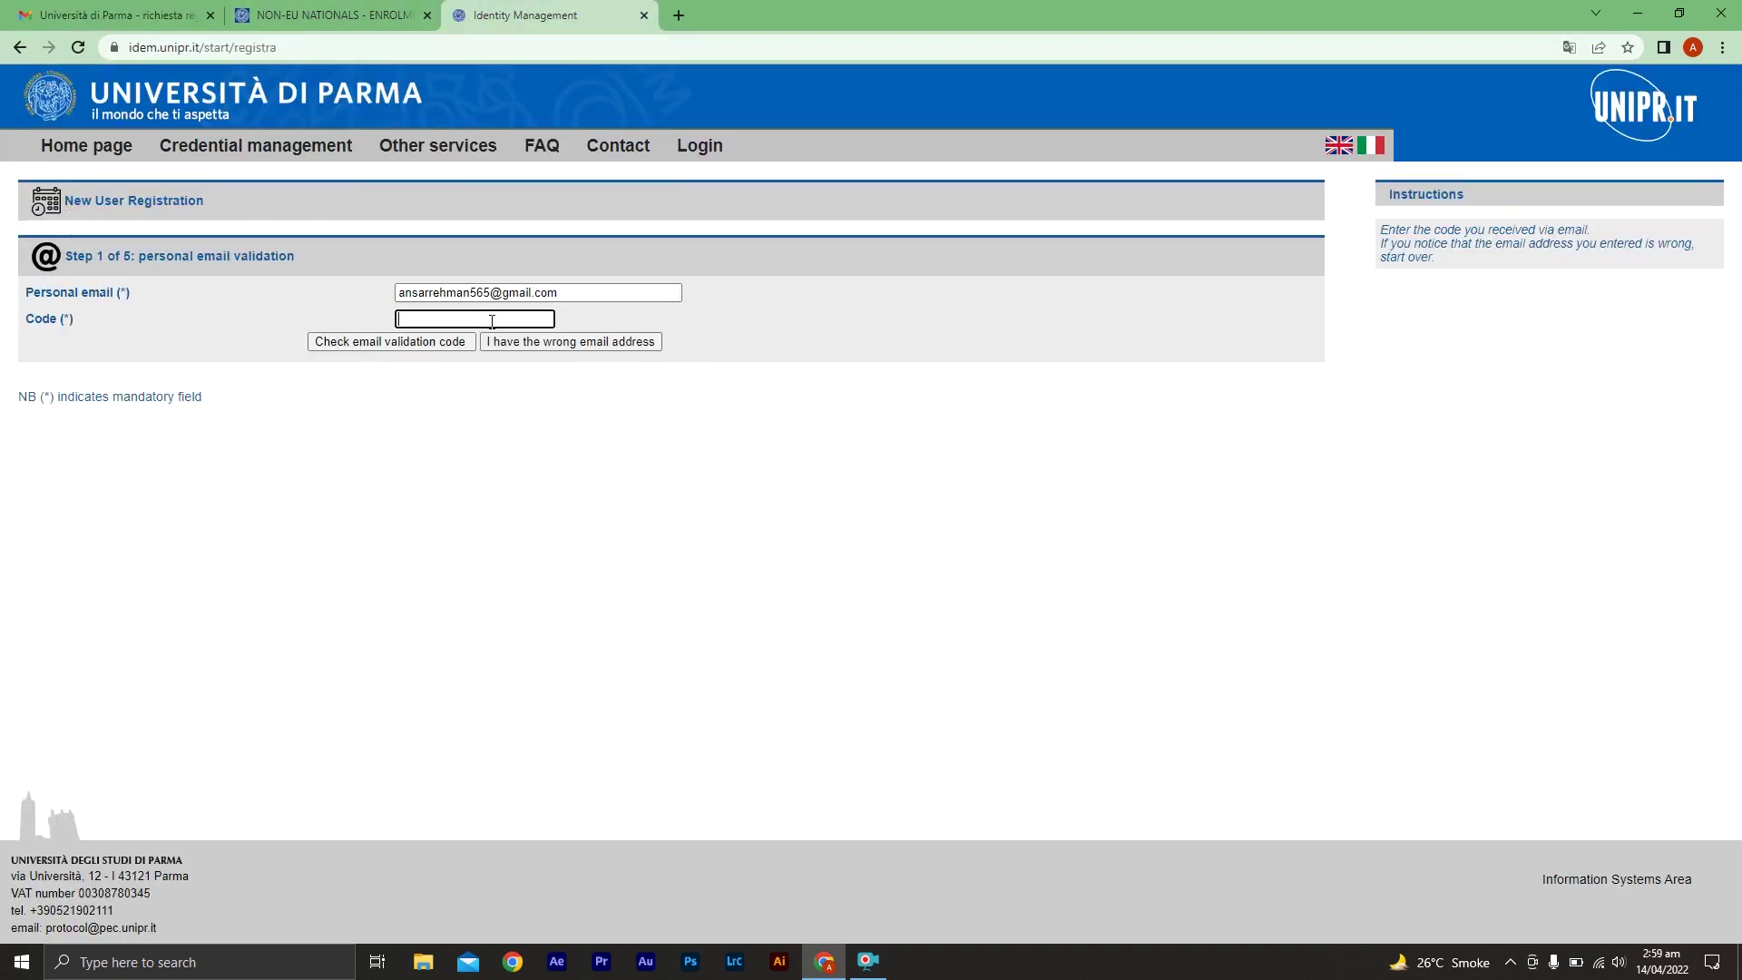
{"action": "key", "text": "ctrl+v"}
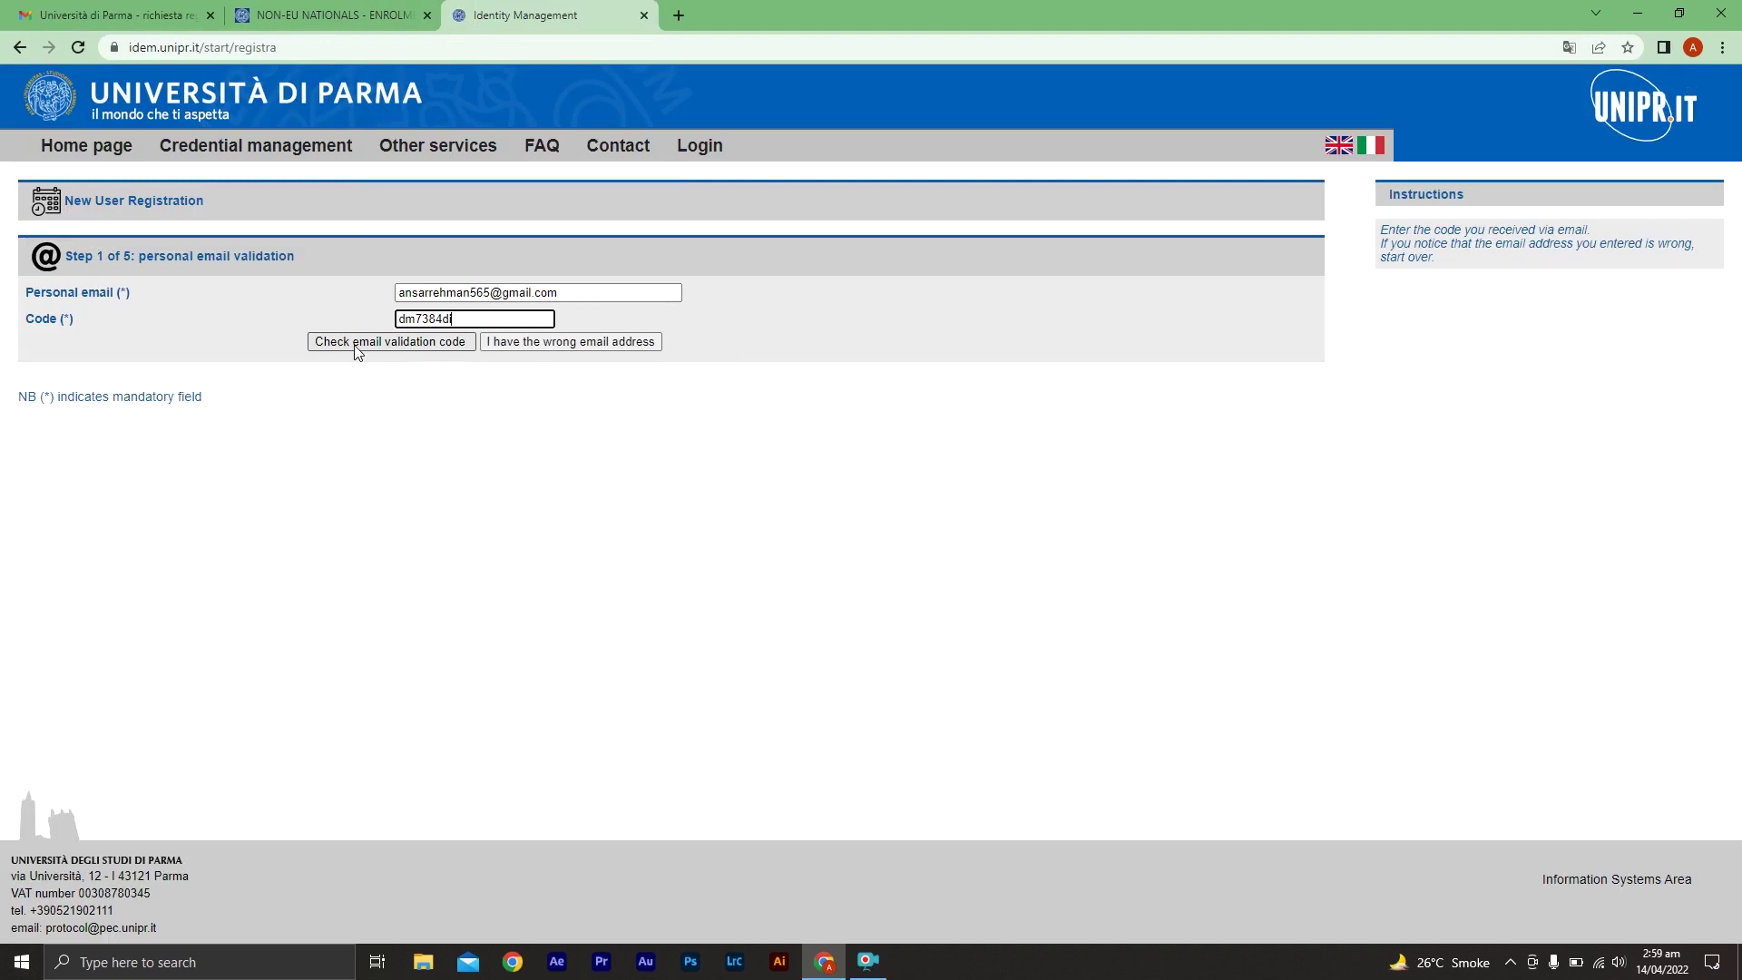
{"action": "left_click", "coordinate": [424, 350]}
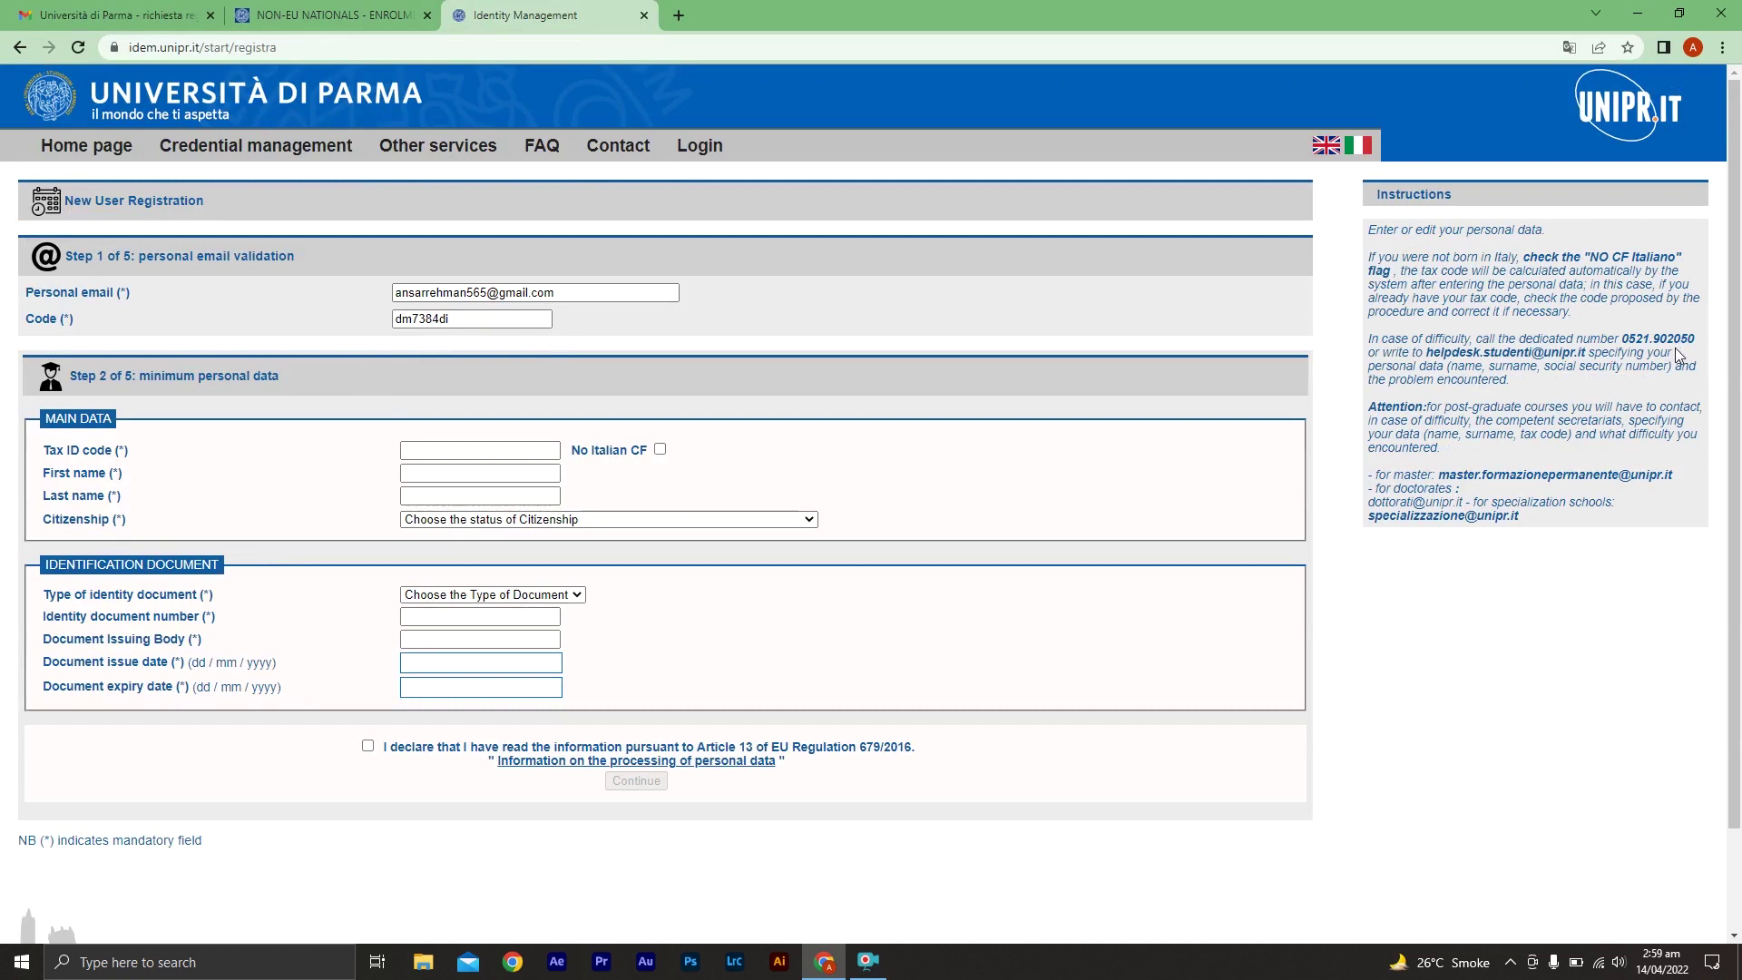
Declare no Italian tax code, keep Passport as identity document, accept the declaration and continue
{"action": "scroll", "coordinate": [1728, 353], "scroll_direction": "down", "scroll_amount": 1}
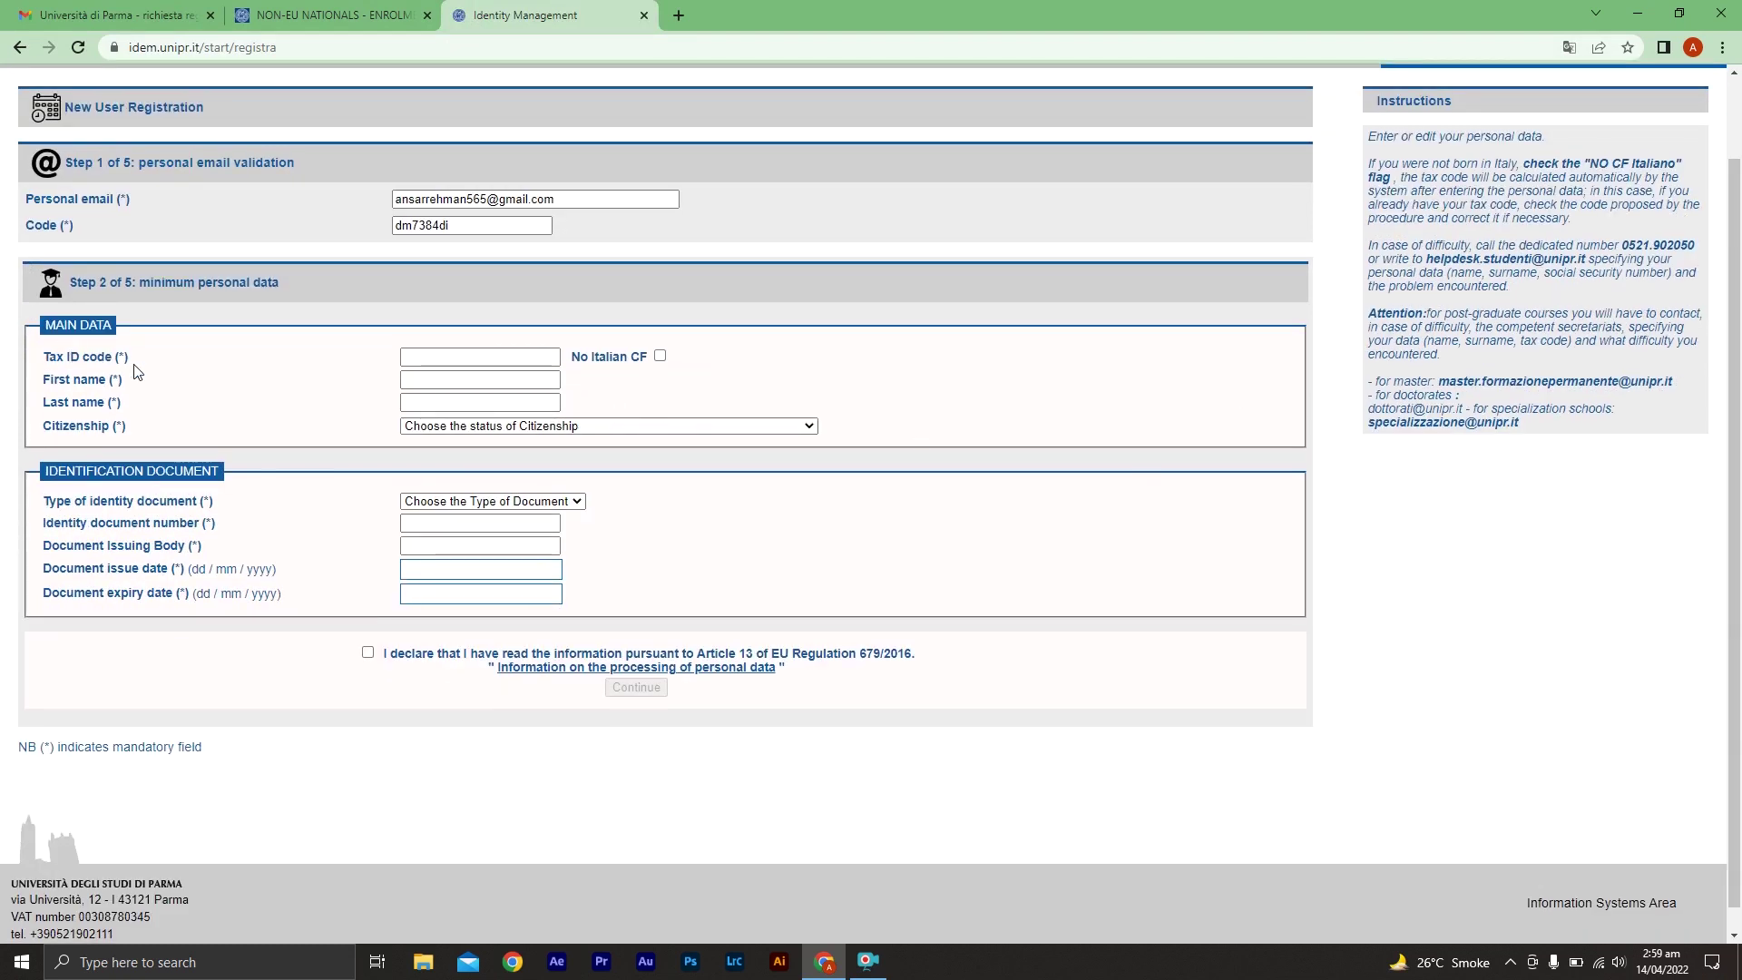
{"action": "left_click", "coordinate": [660, 355]}
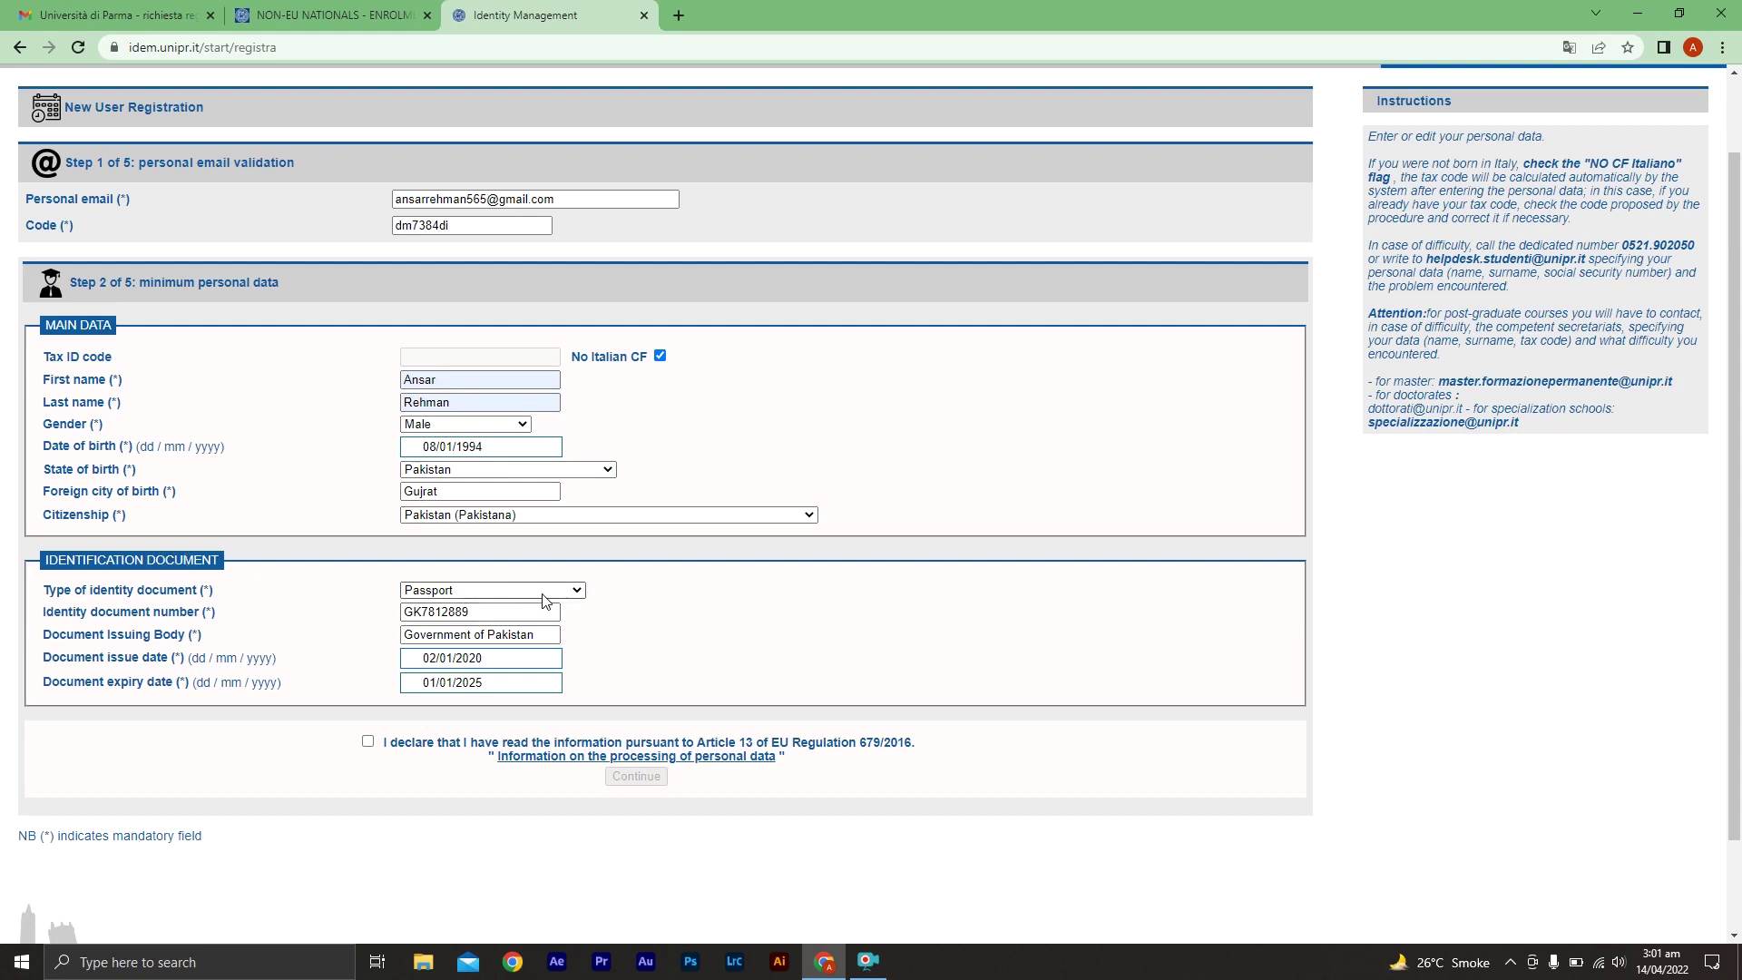
{"action": "left_click", "coordinate": [489, 591]}
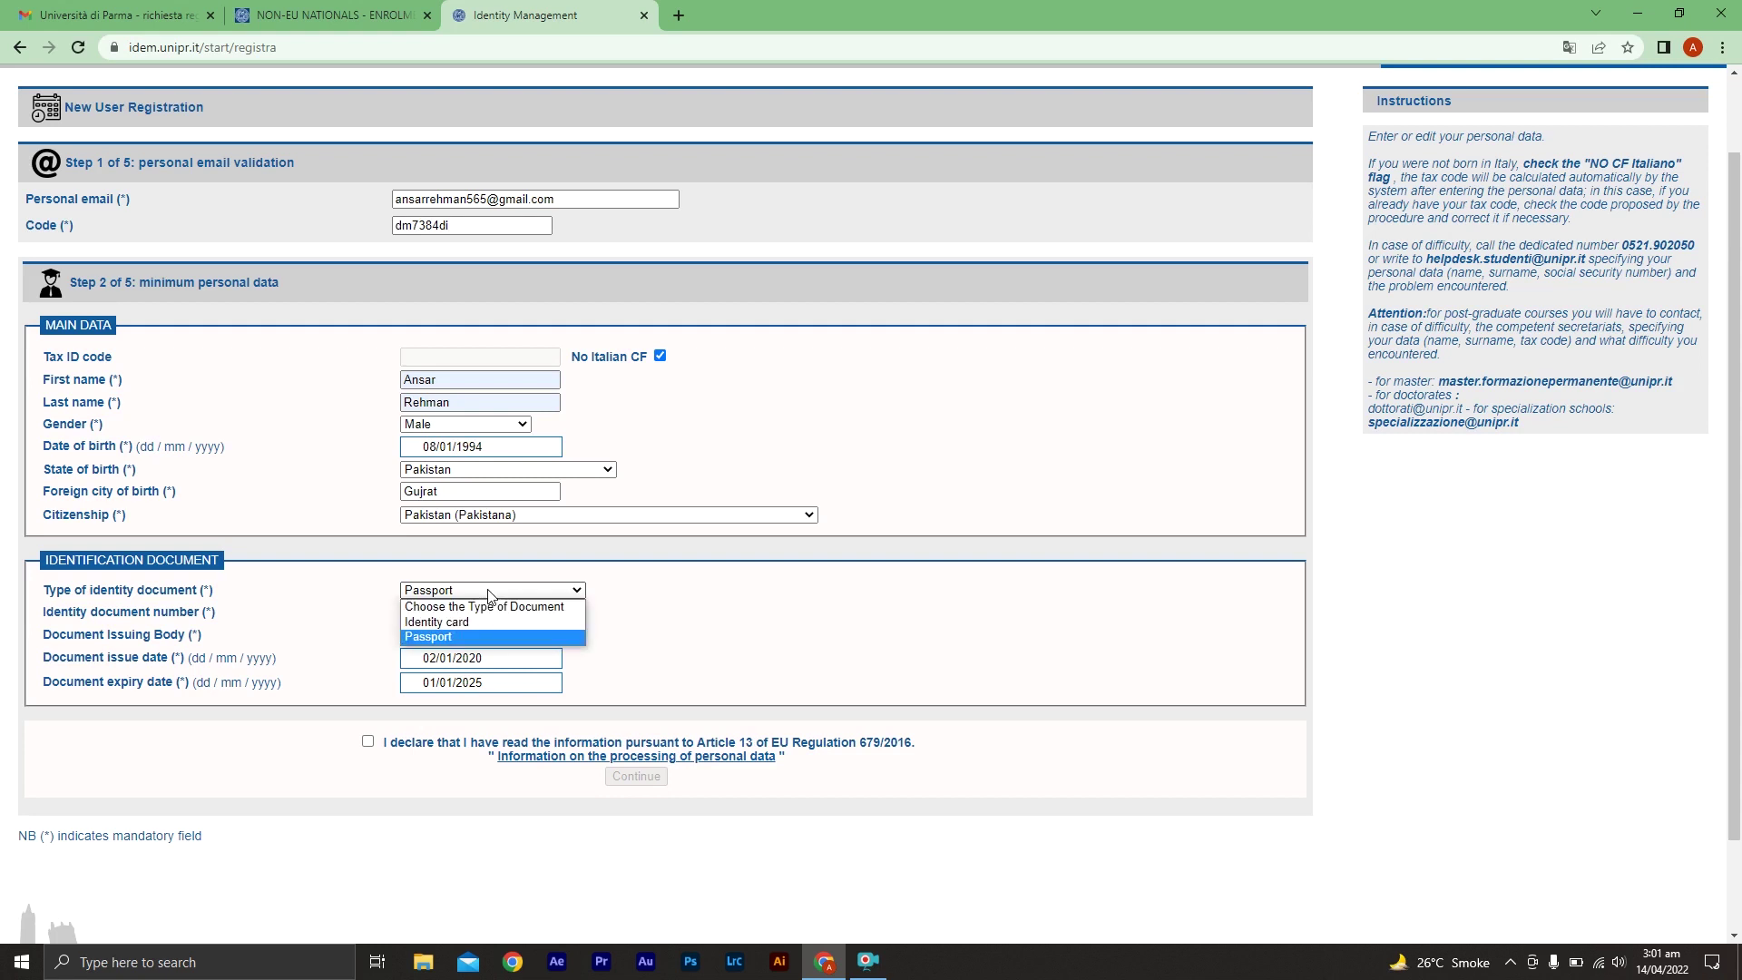
{"action": "left_click", "coordinate": [489, 595]}
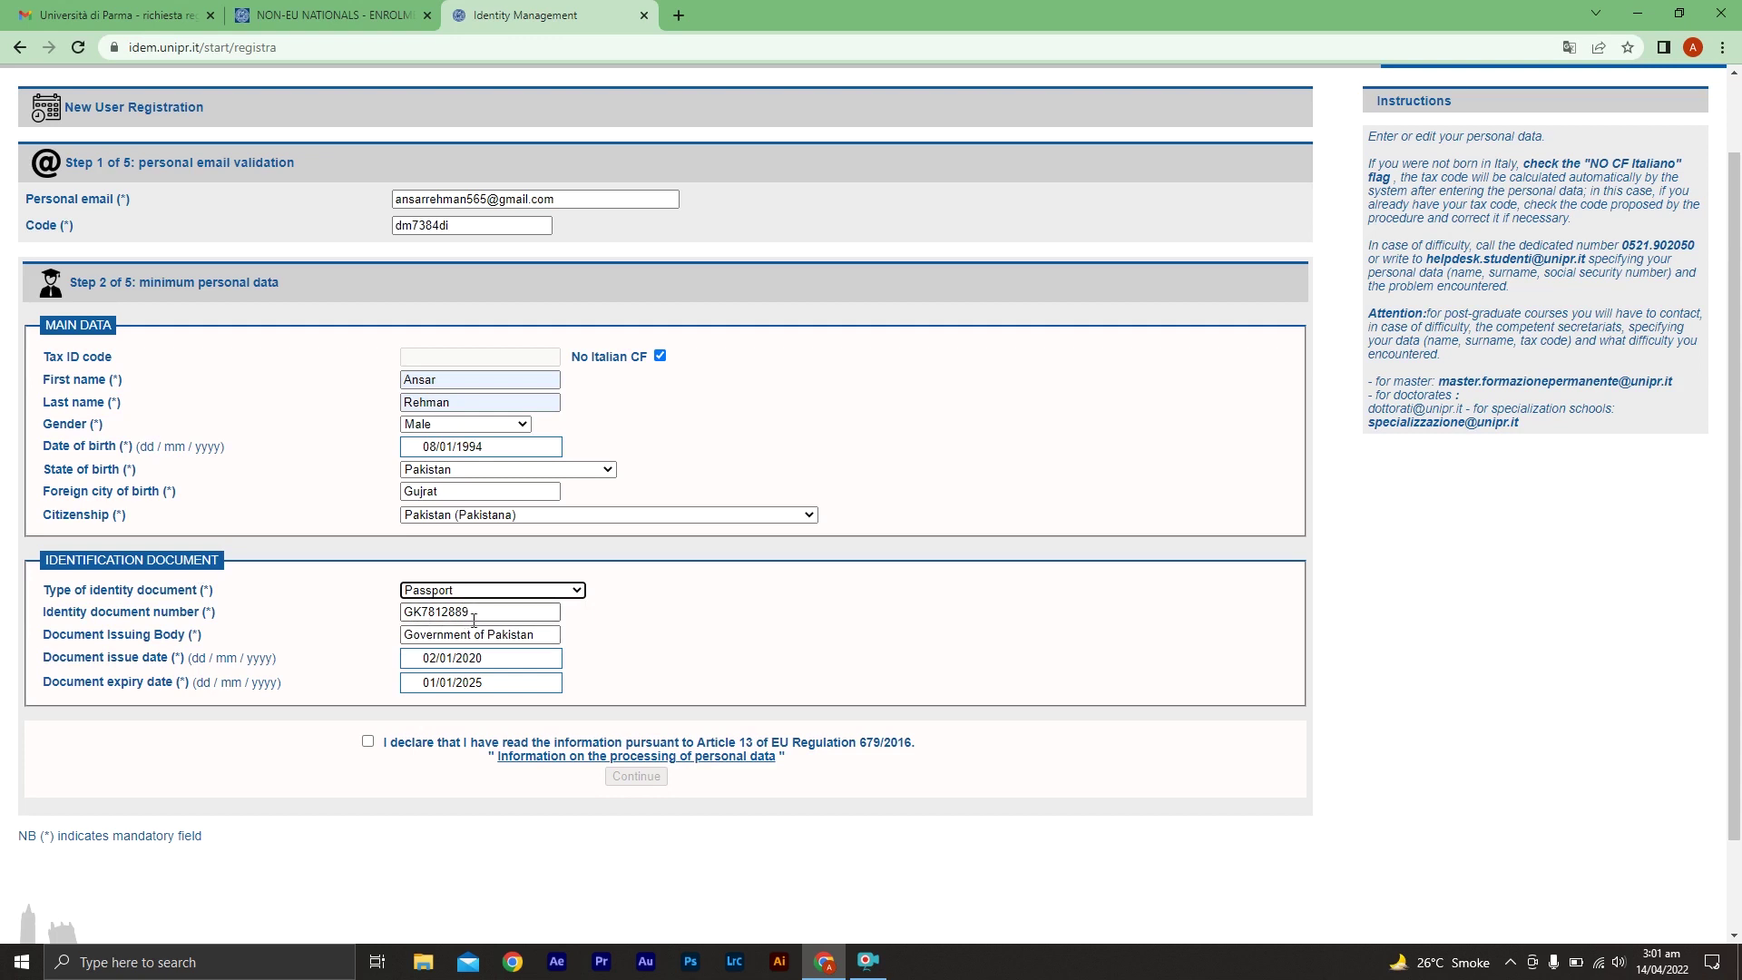
{"action": "triple_click", "coordinate": [494, 637]}
{"action": "left_click", "coordinate": [517, 639]}
{"action": "left_click", "coordinate": [367, 741]}
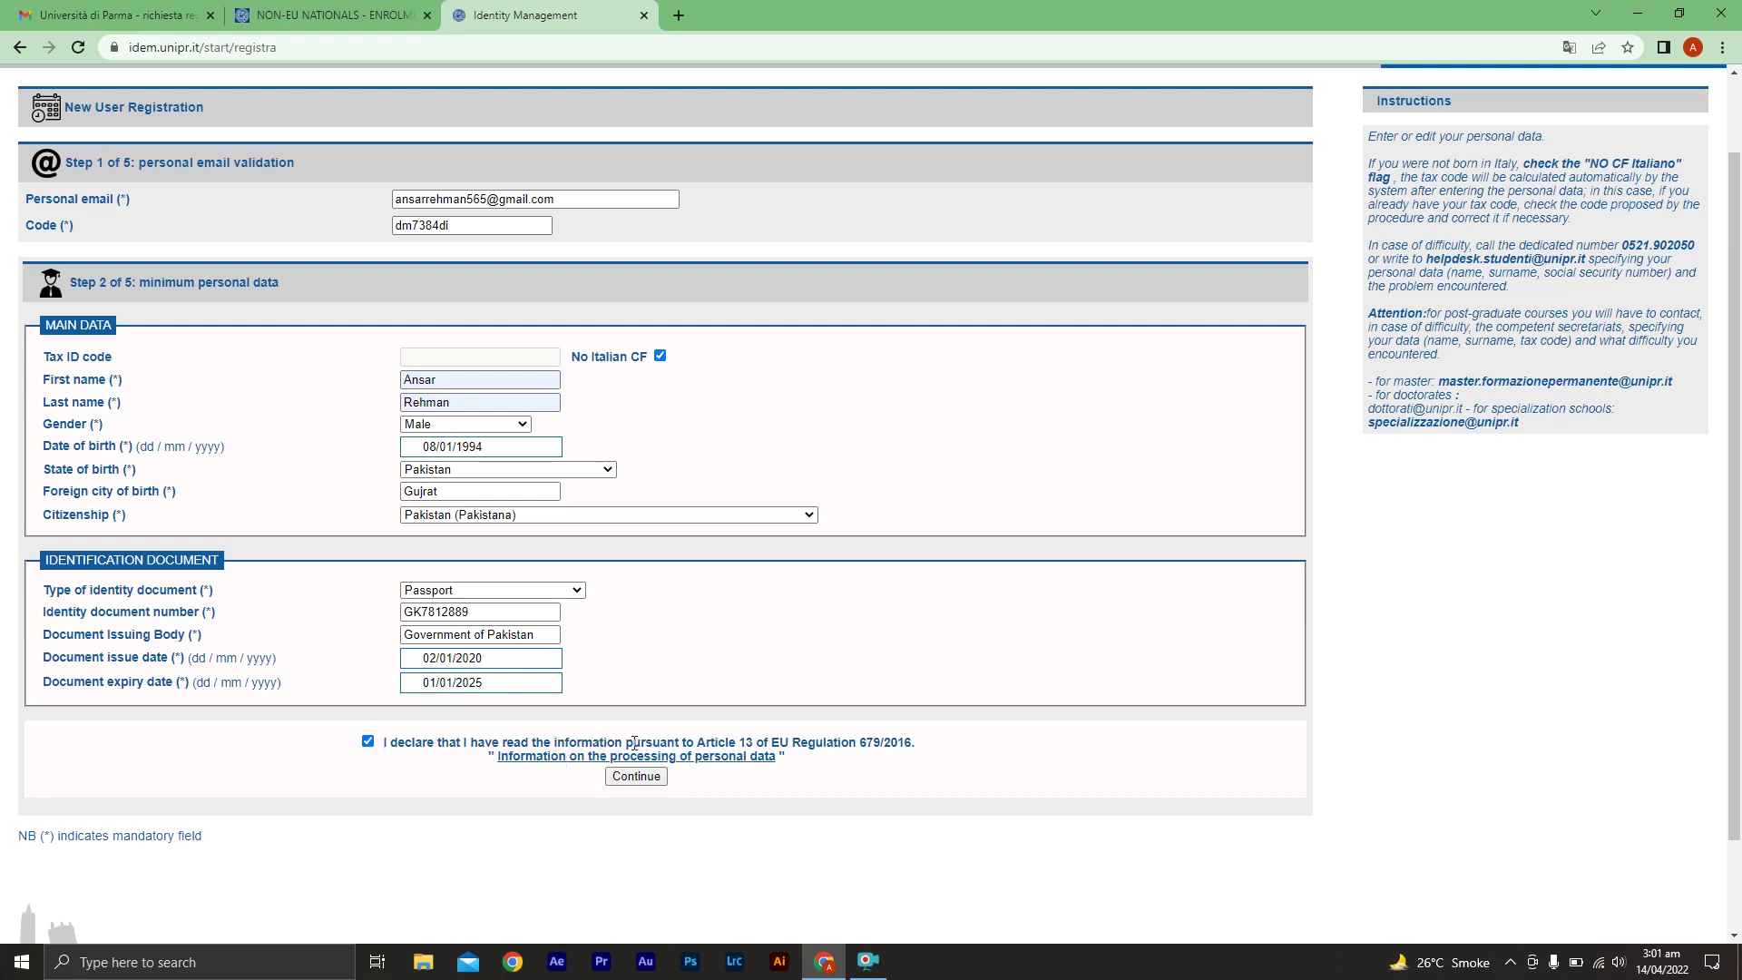
{"action": "left_click", "coordinate": [636, 776]}
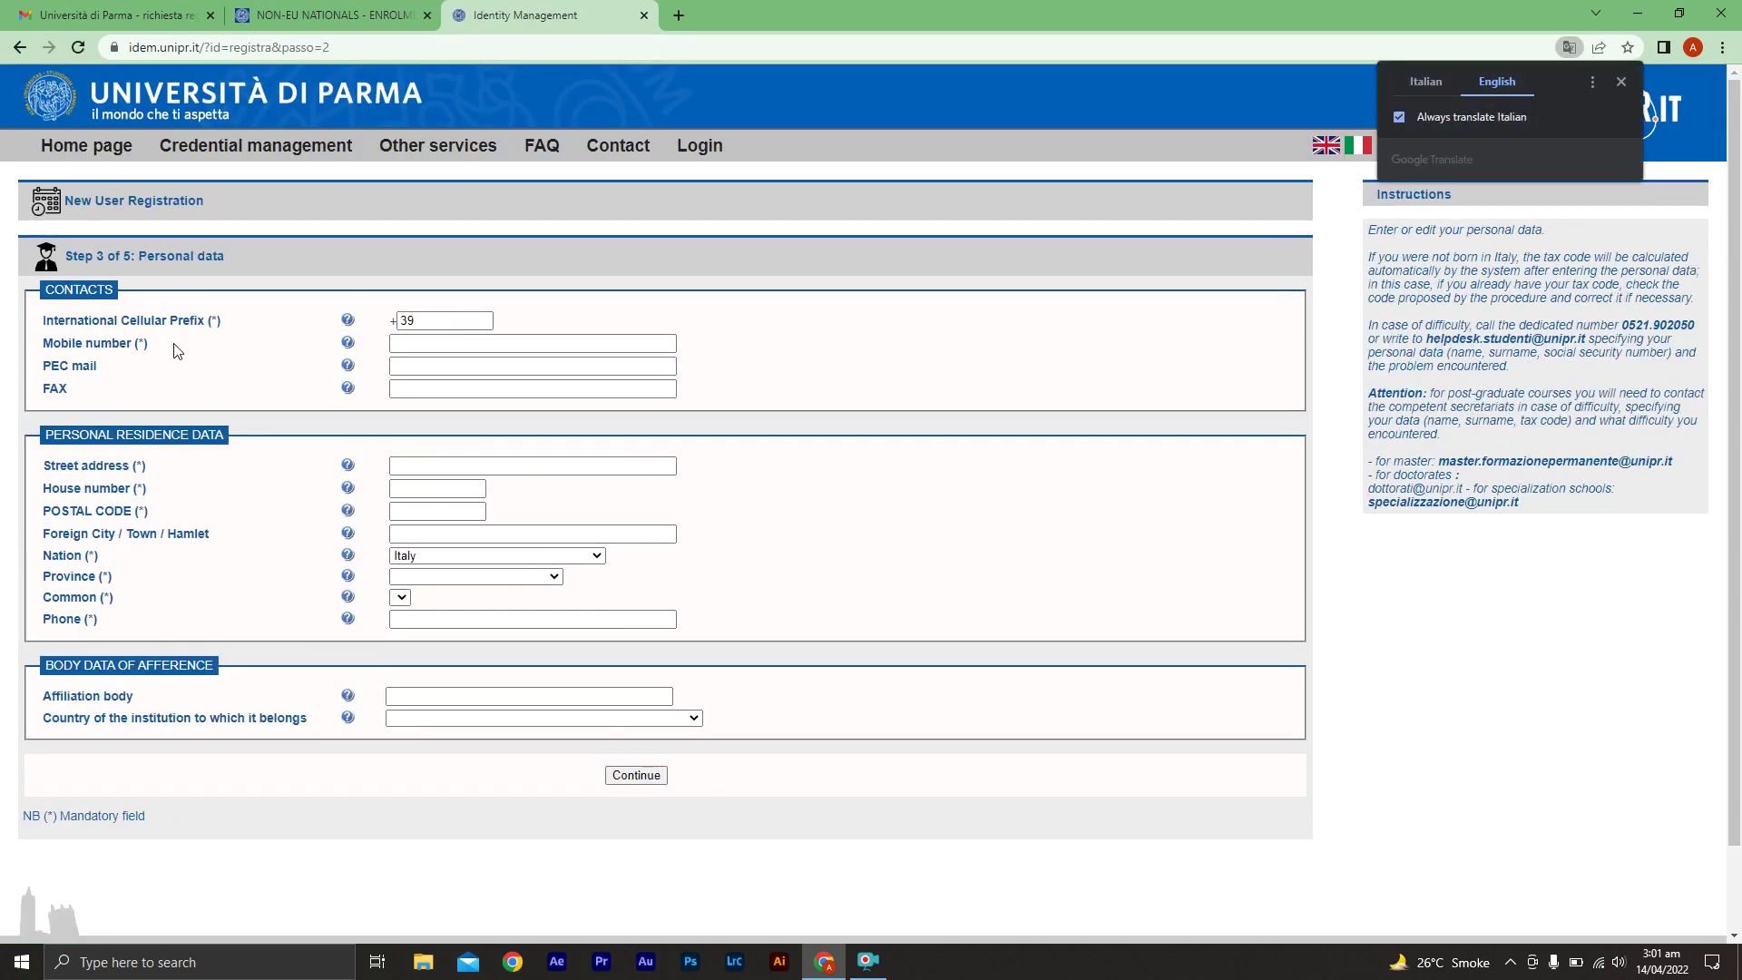
Enter the mobile number with its international prefix
{"action": "left_click", "coordinate": [426, 321]}
{"action": "type", "text": "9"}
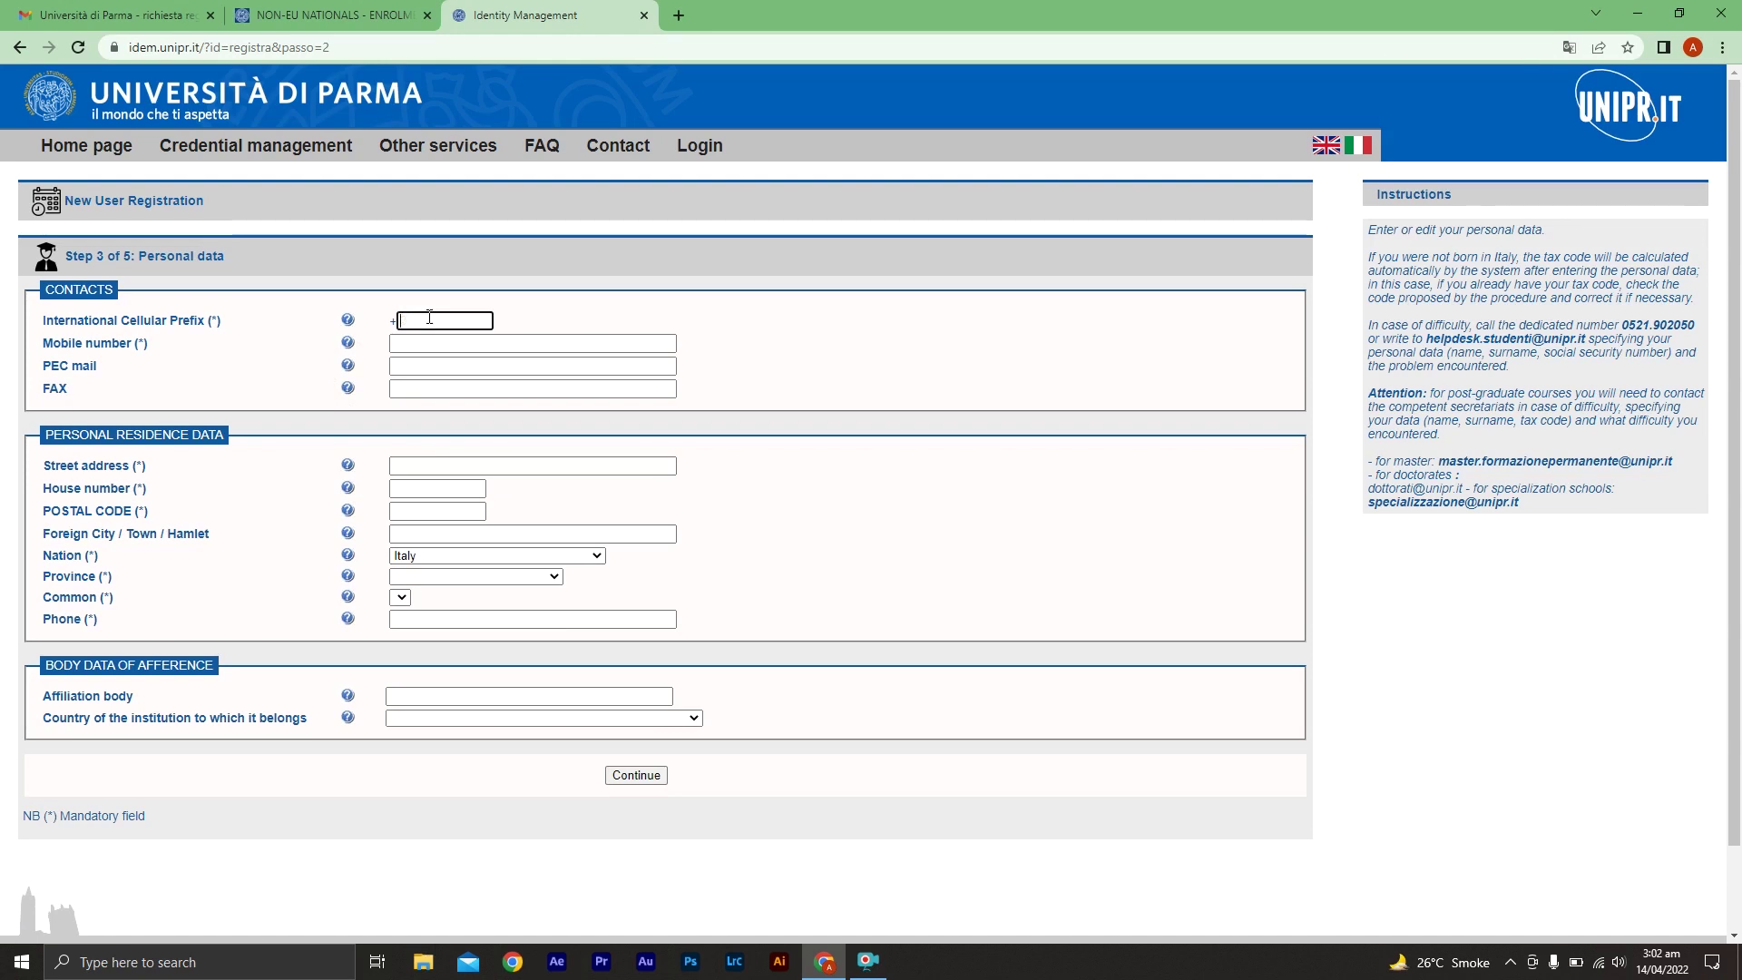
{"action": "left_click", "coordinate": [465, 342]}
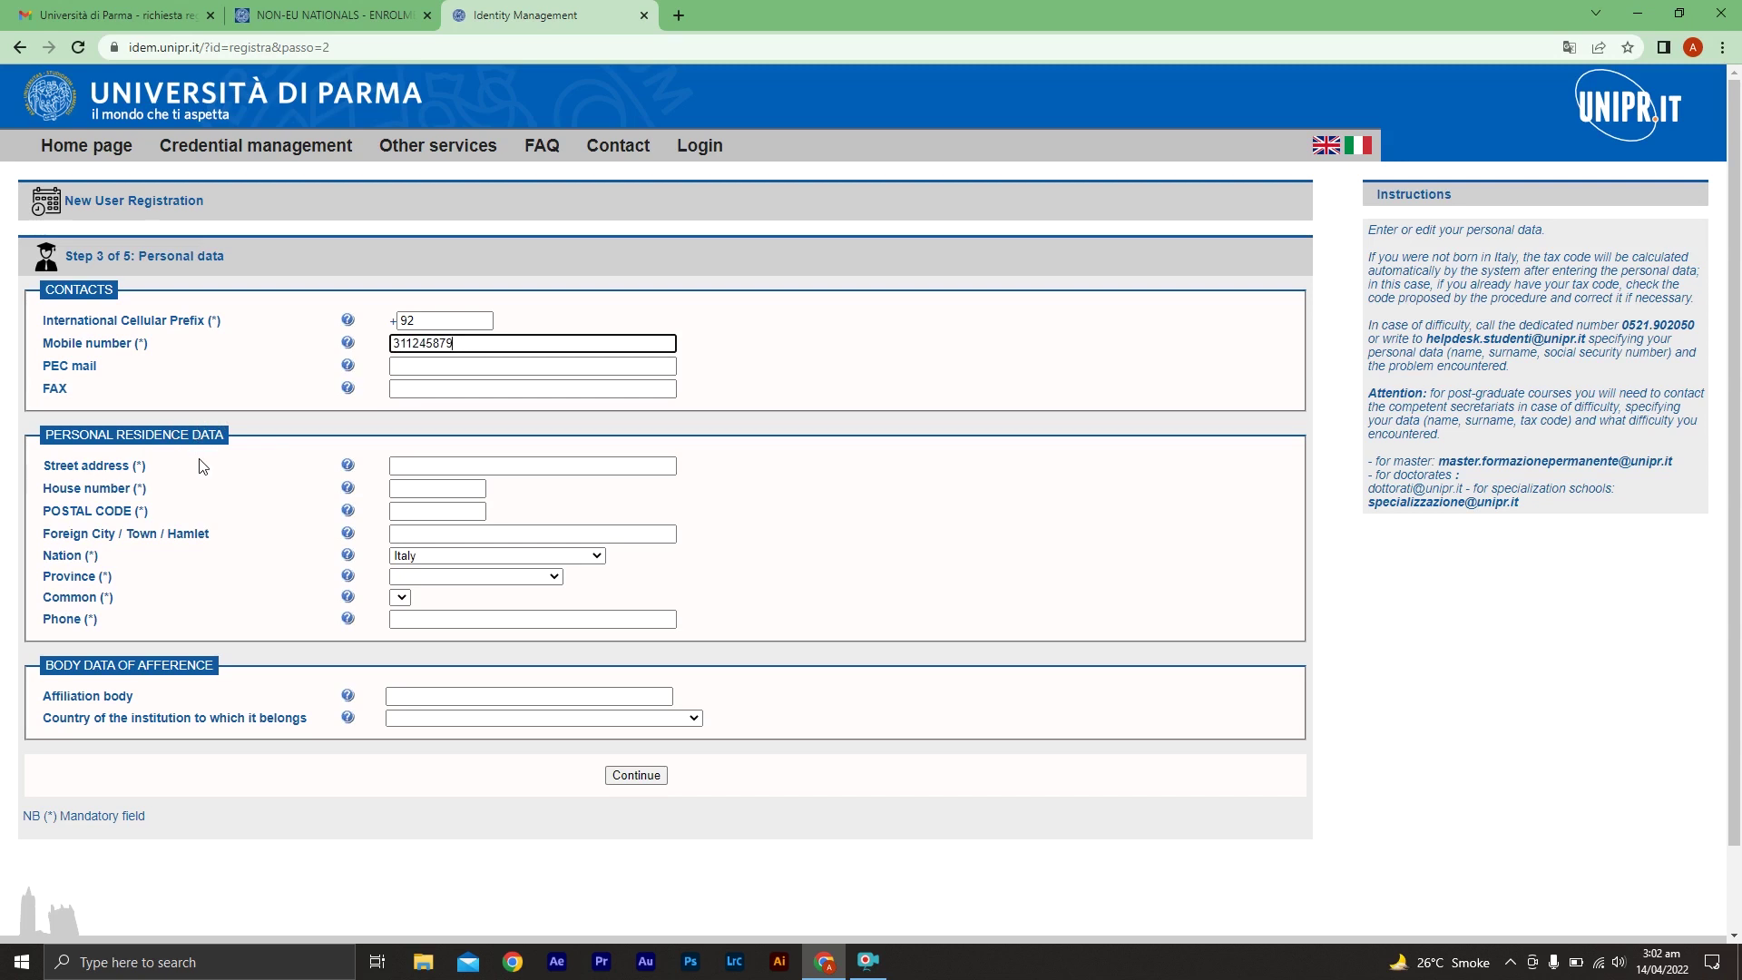
Fill in the residence house number, street address, postal code and city
{"action": "left_click", "coordinate": [445, 491]}
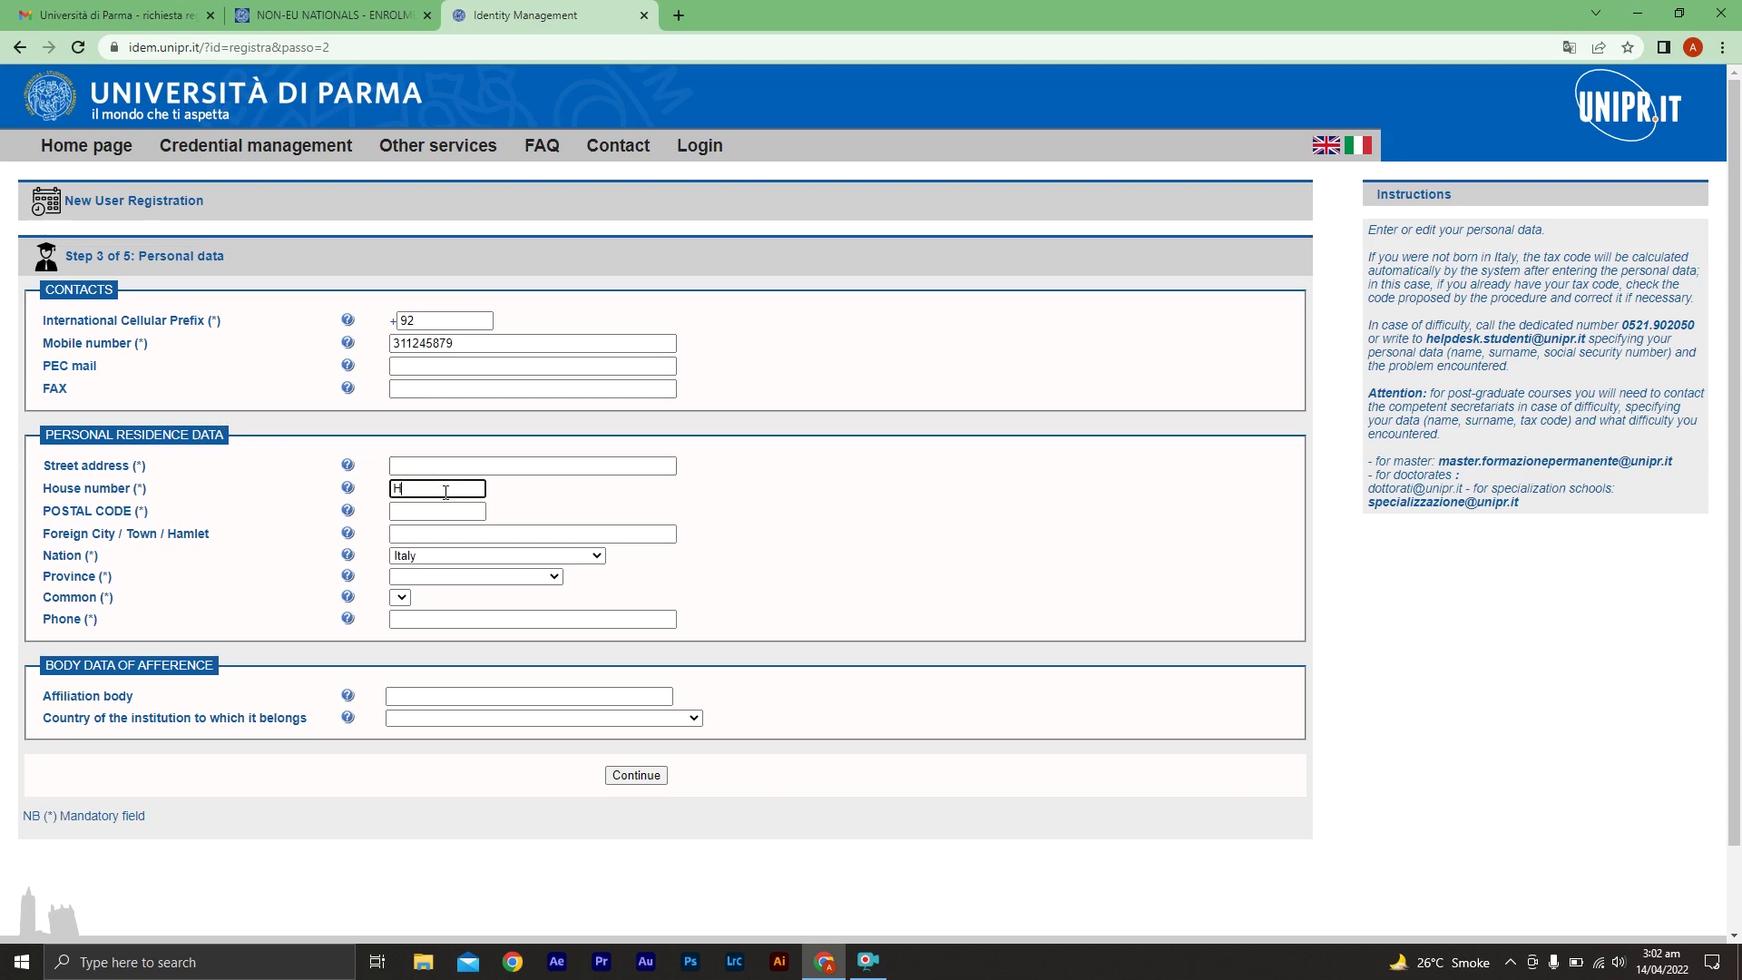
{"action": "type", "text": "House no 1"}
{"action": "left_click", "coordinate": [503, 467]}
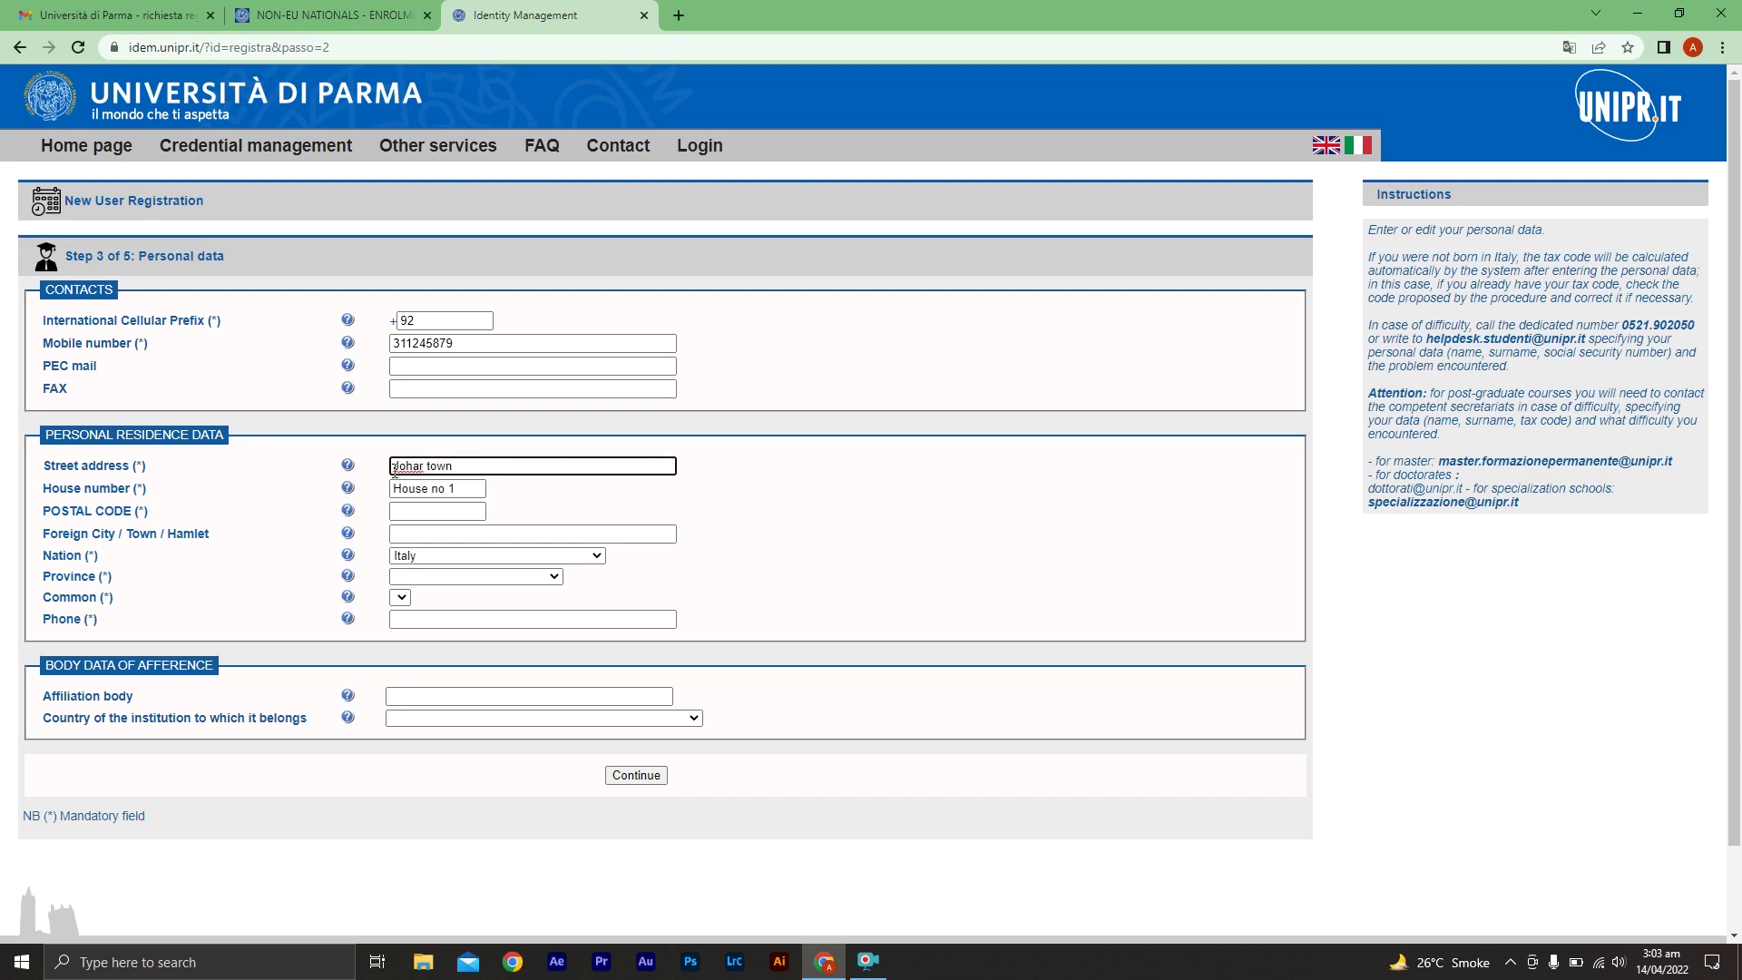
{"action": "left_click", "coordinate": [434, 512]}
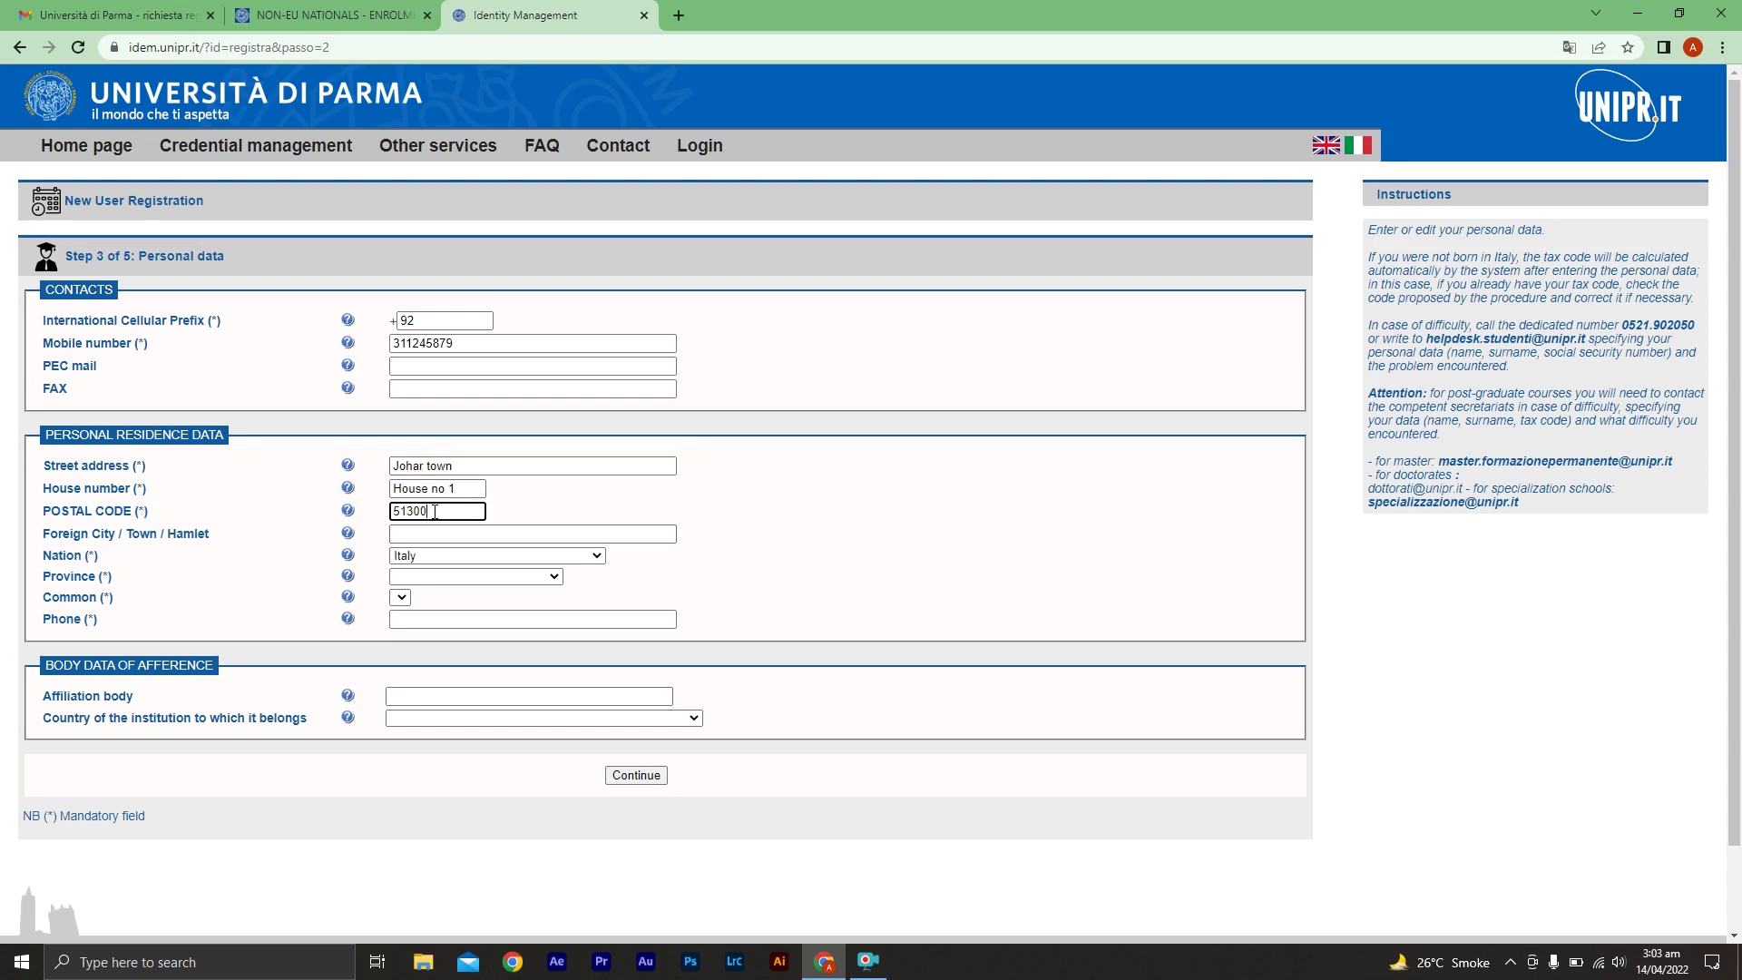
{"action": "left_click", "coordinate": [451, 531]}
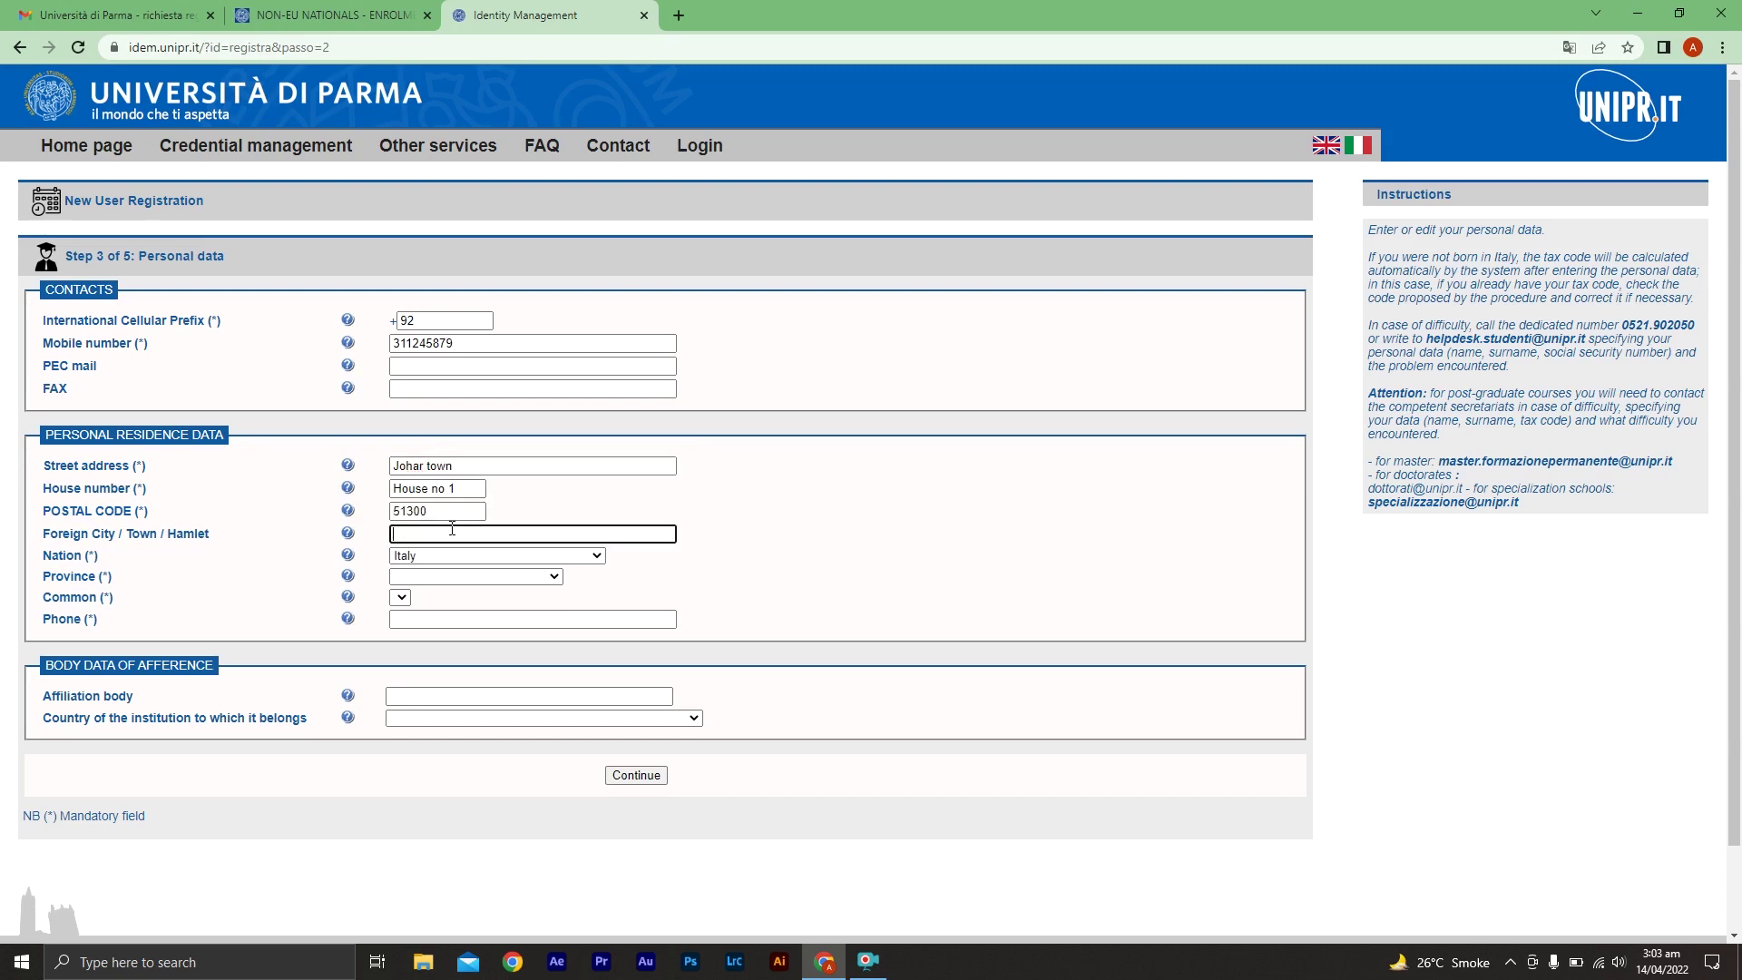
{"action": "type", "text": "karachi"}
Set the nation to Pakistan and keep Estero as the province
{"action": "left_click", "coordinate": [445, 555]}
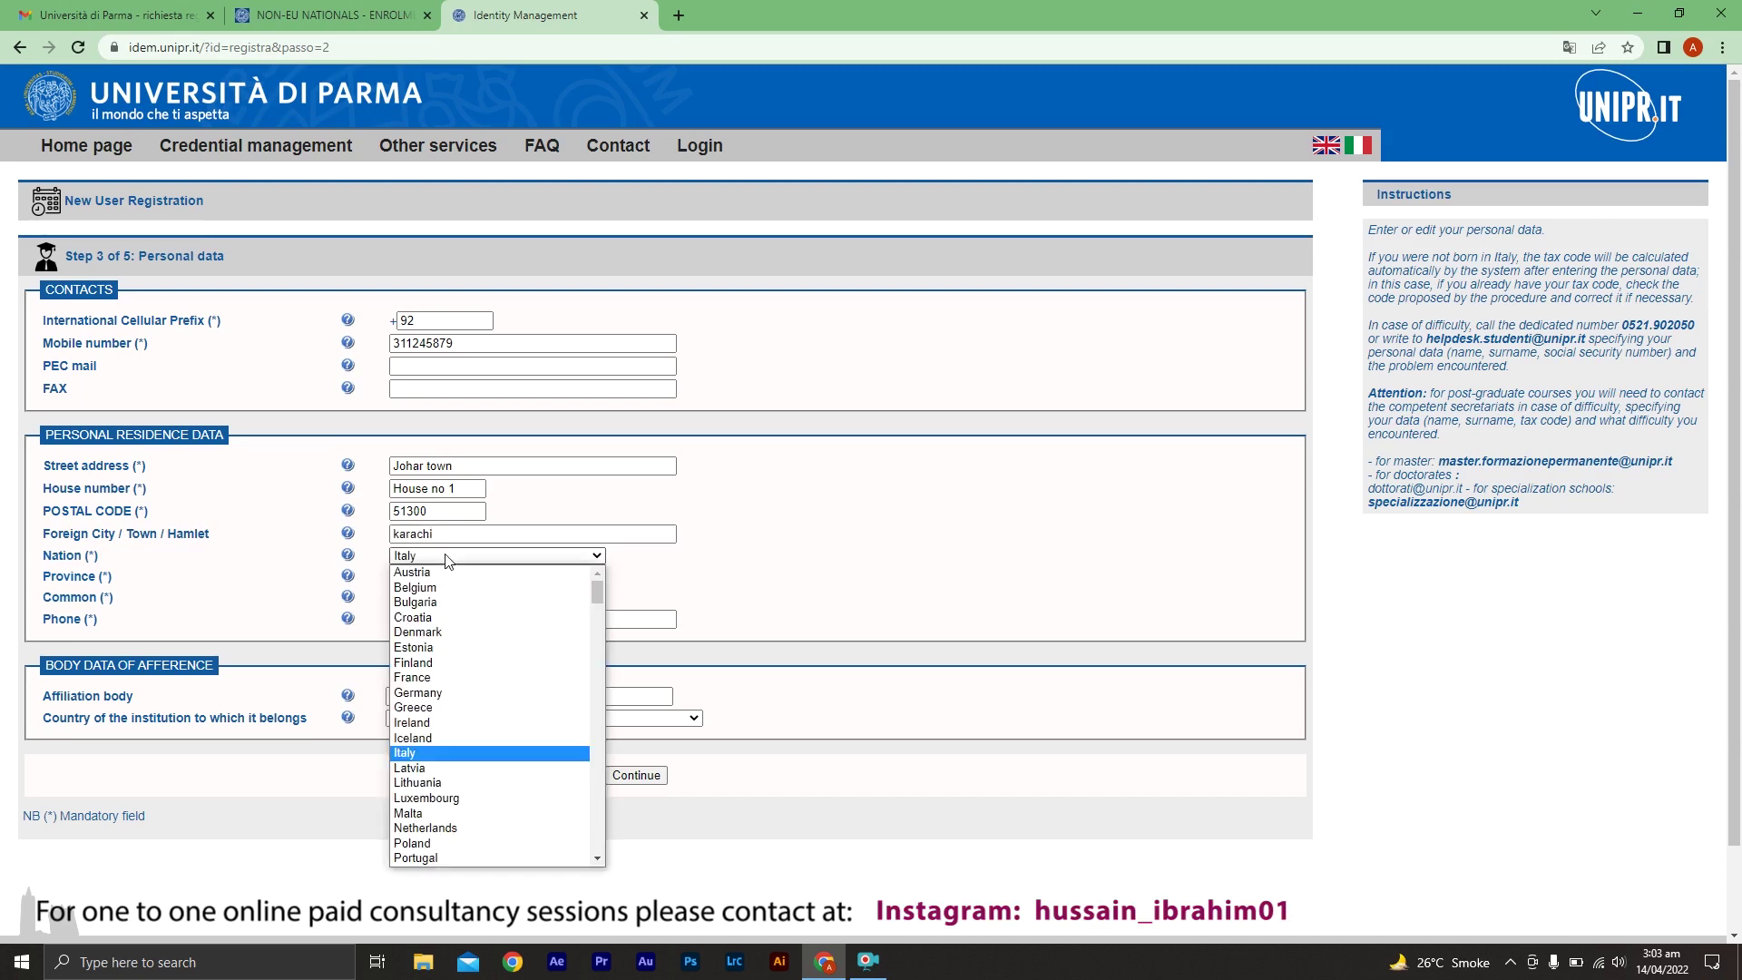
{"action": "key", "text": "p"}
{"action": "key", "text": "a"}
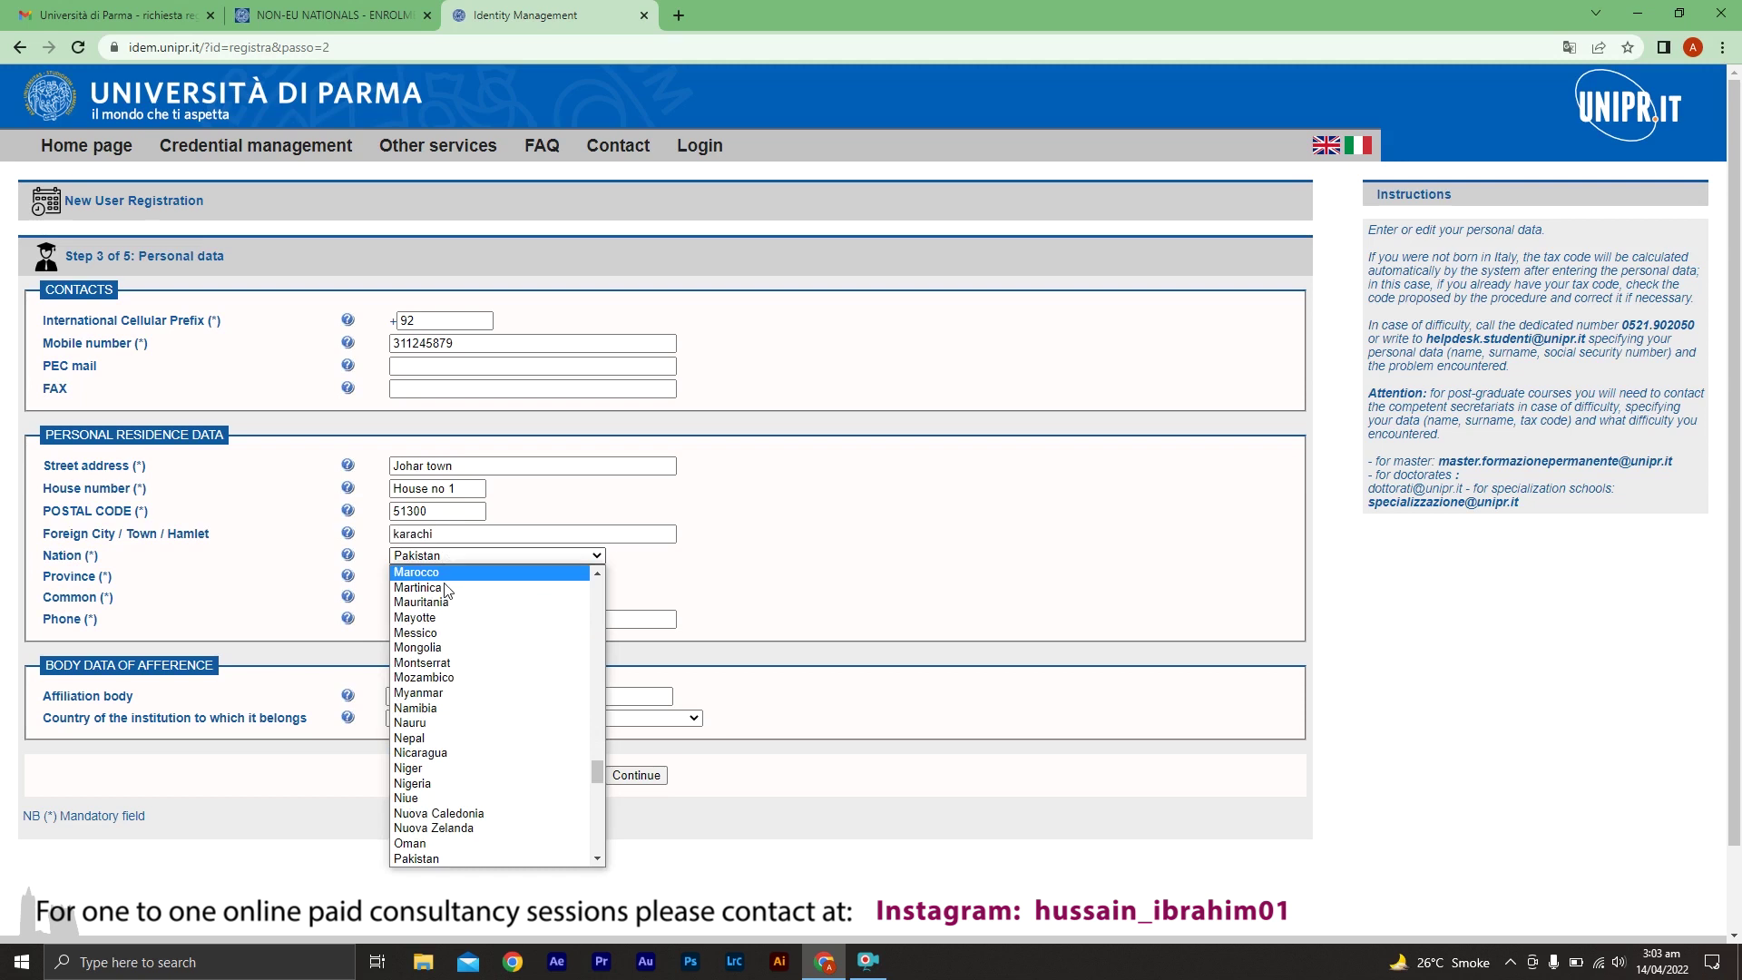
{"action": "left_click", "coordinate": [472, 857]}
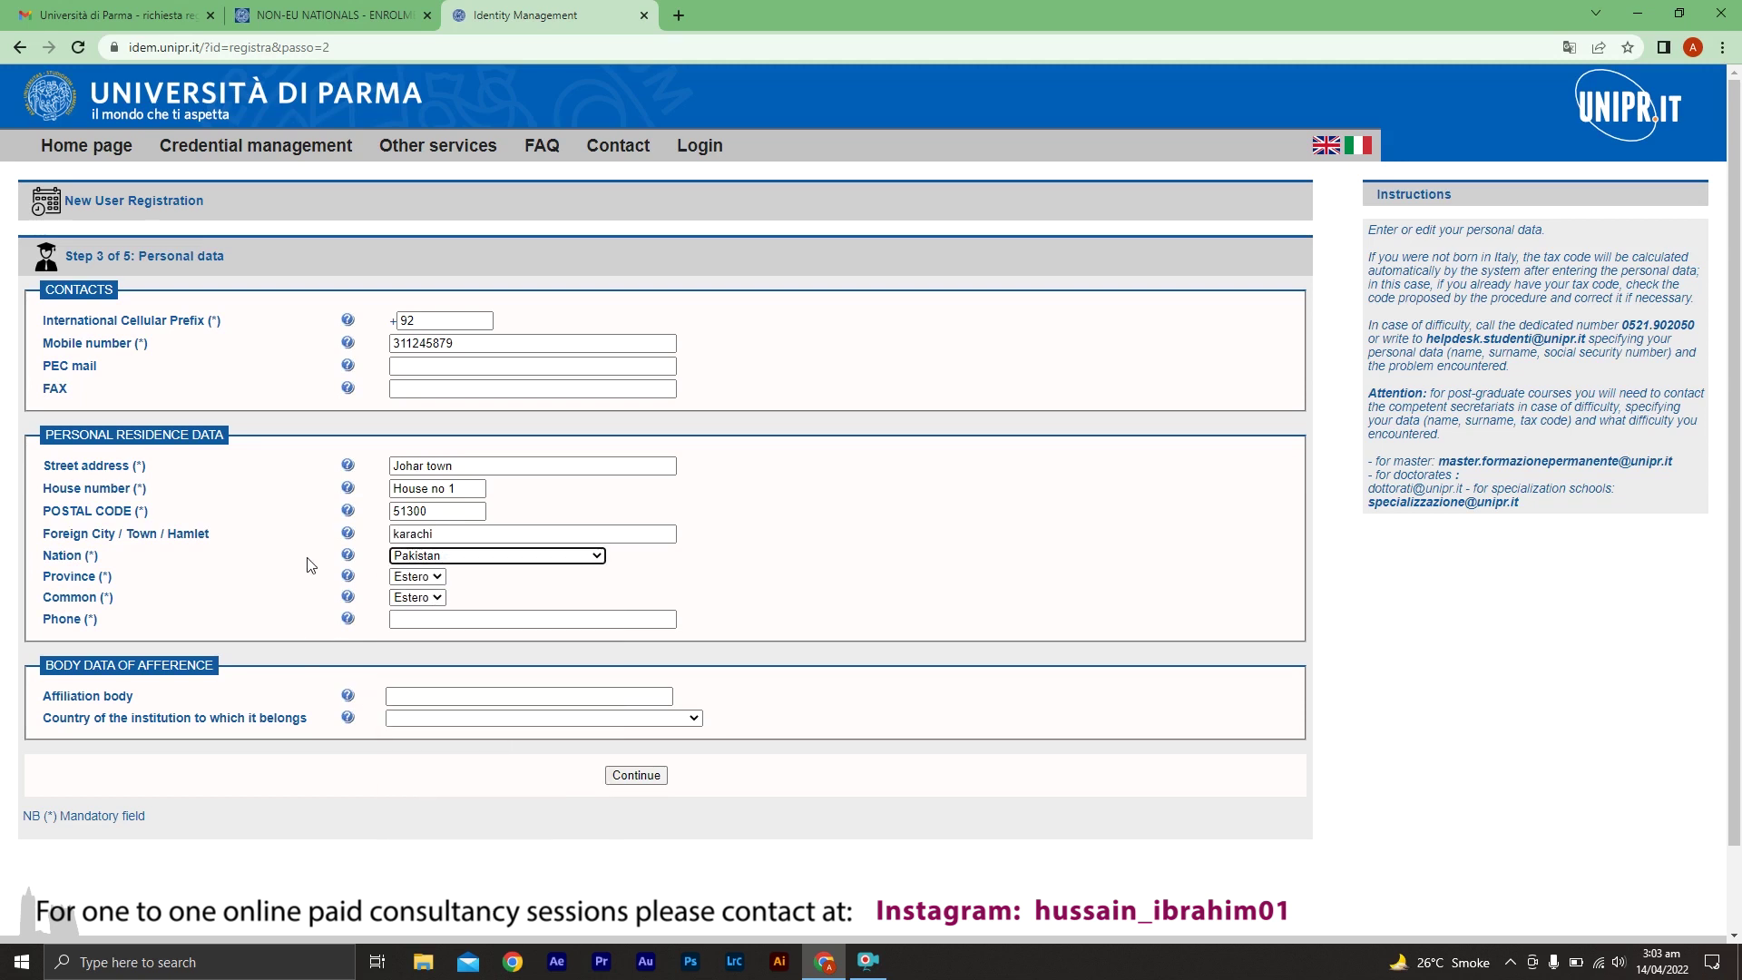
{"action": "left_click", "coordinate": [432, 578]}
{"action": "left_click", "coordinate": [426, 591]}
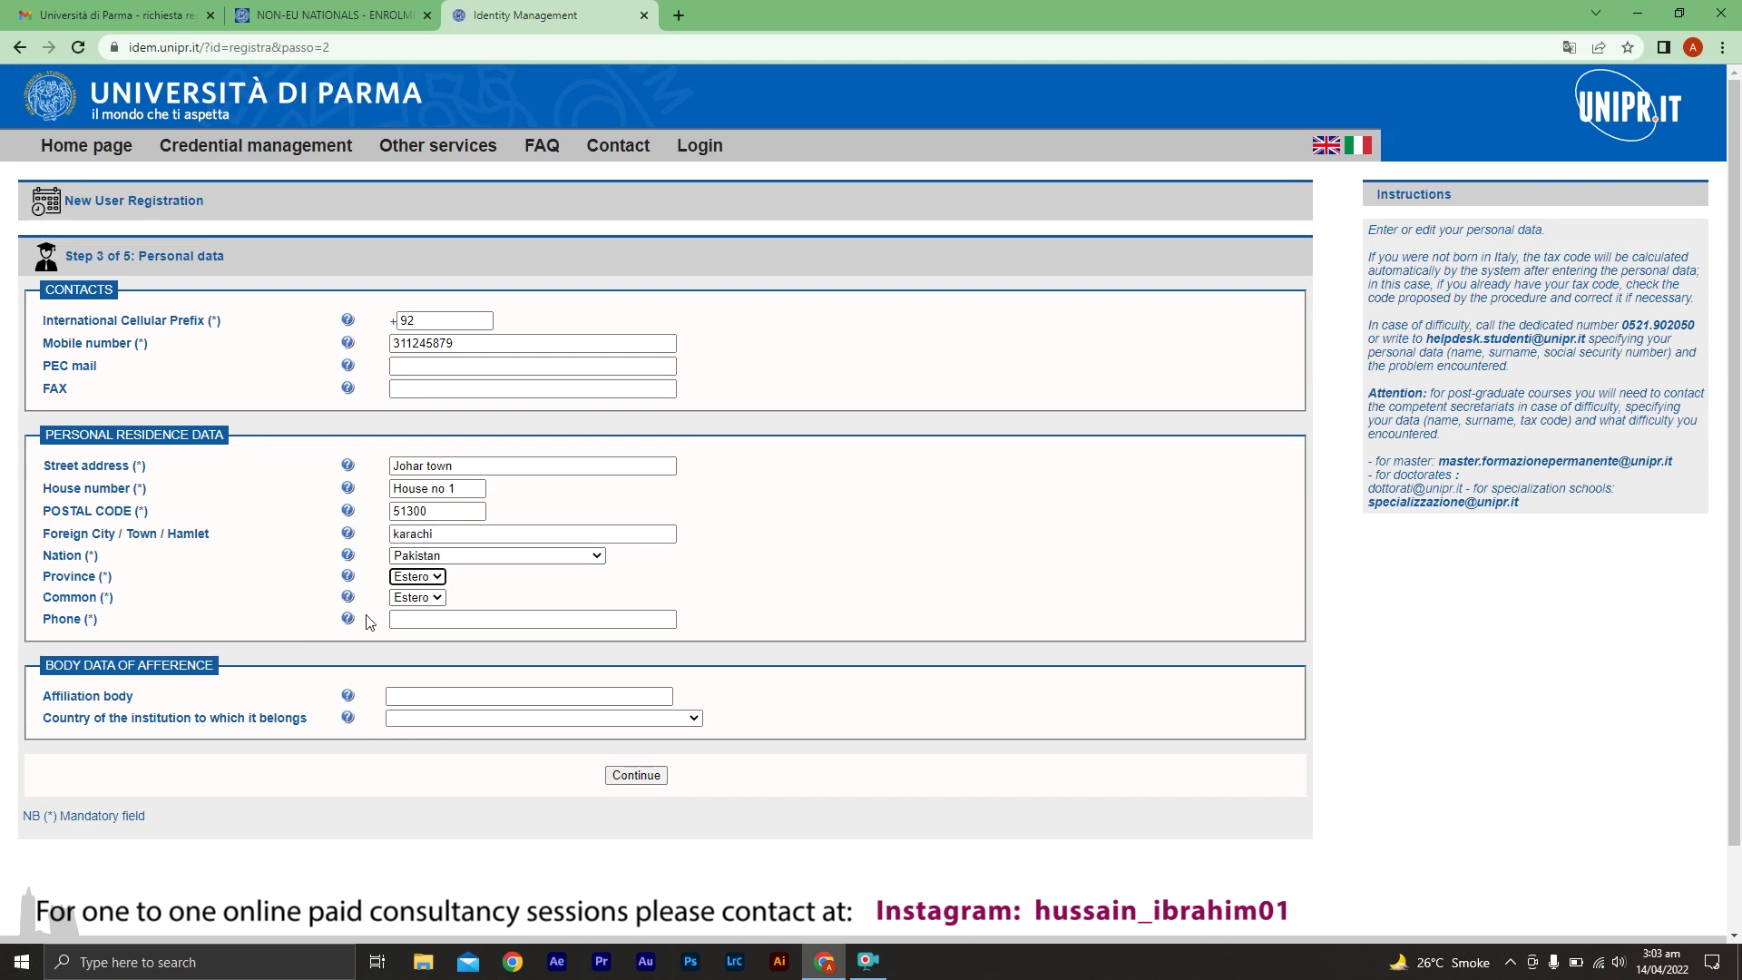
Fill the Phone field with the +92 prefix followed by the copied mobile number
{"action": "double_click", "coordinate": [458, 345]}
{"action": "key", "text": "ctrl+c"}
{"action": "left_click", "coordinate": [499, 620]}
{"action": "type", "text": "+"}
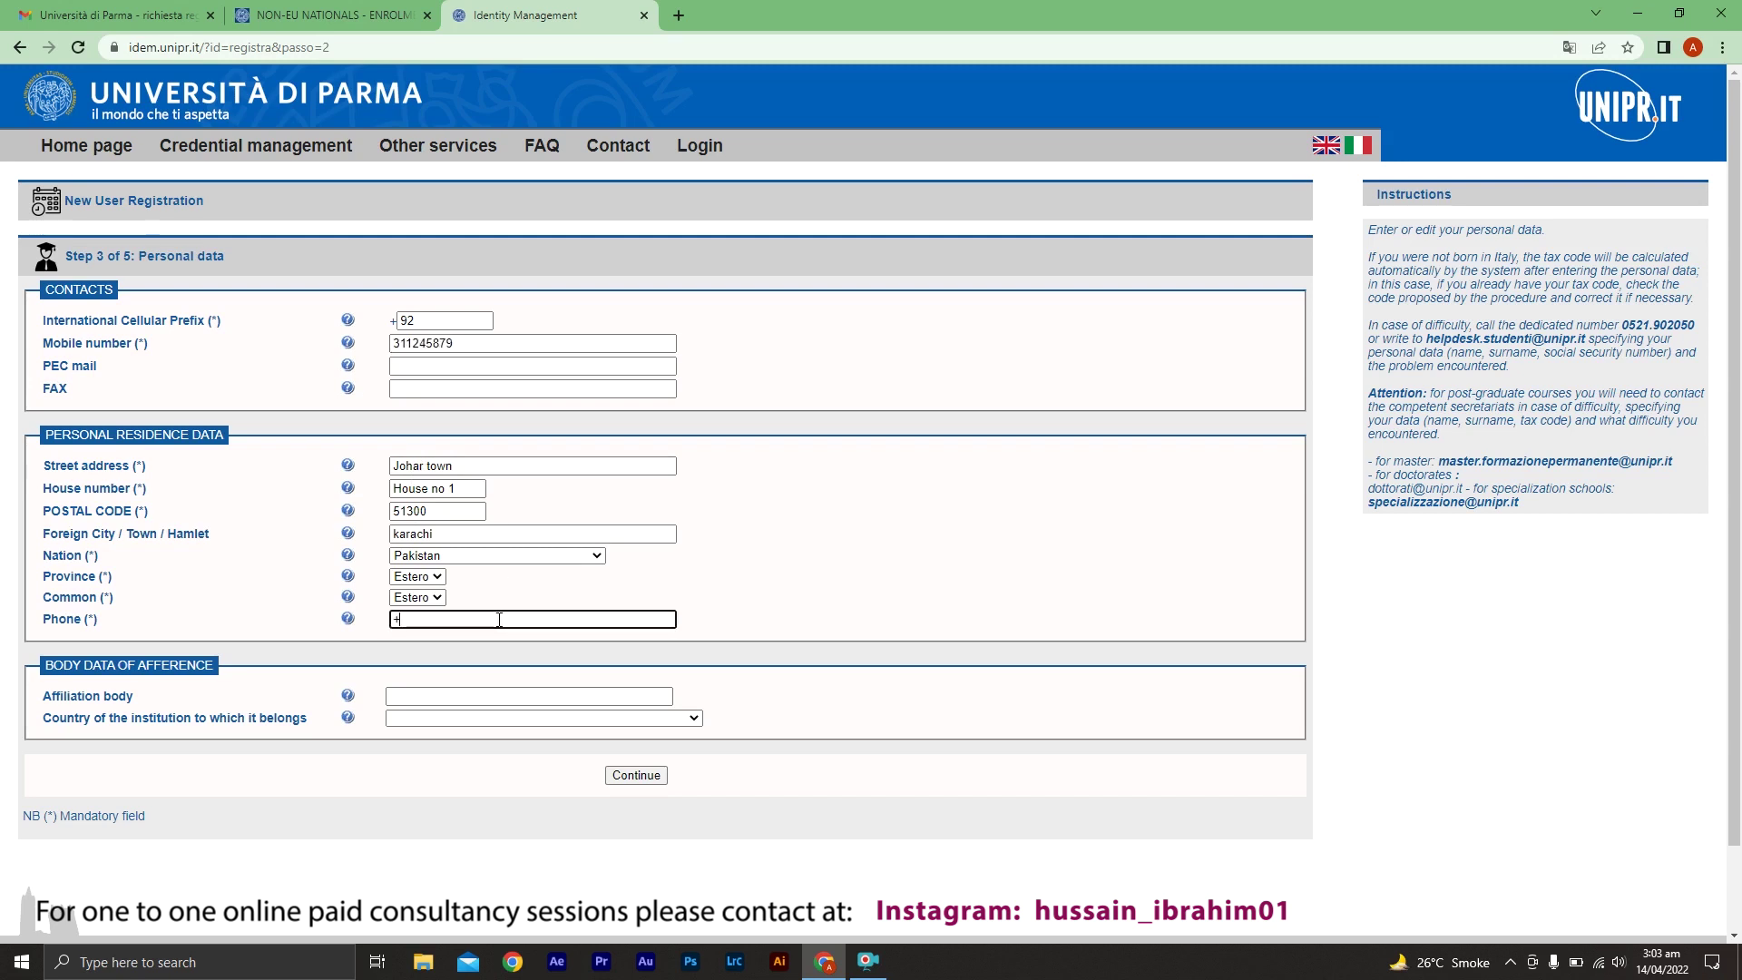
{"action": "type", "text": "92"}
{"action": "key", "text": "ctrl+v"}
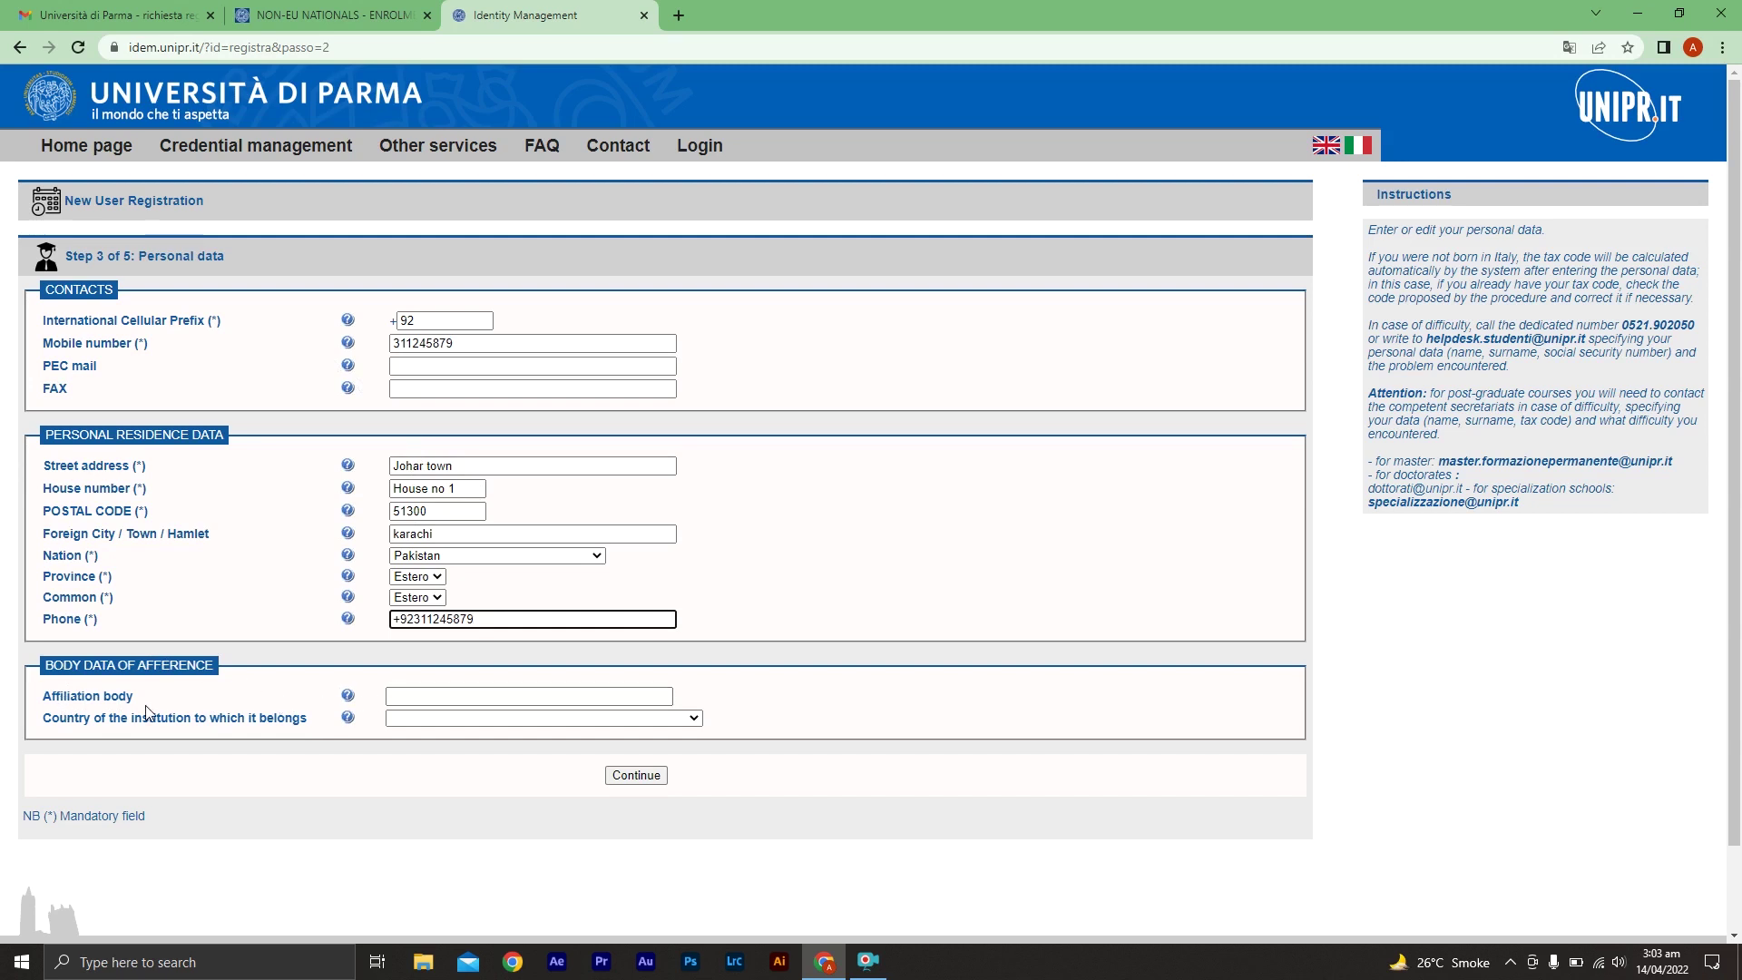
Enter Karachi University as affiliation body and choose PAKISTAN as the institution's country
{"action": "left_click", "coordinate": [490, 696]}
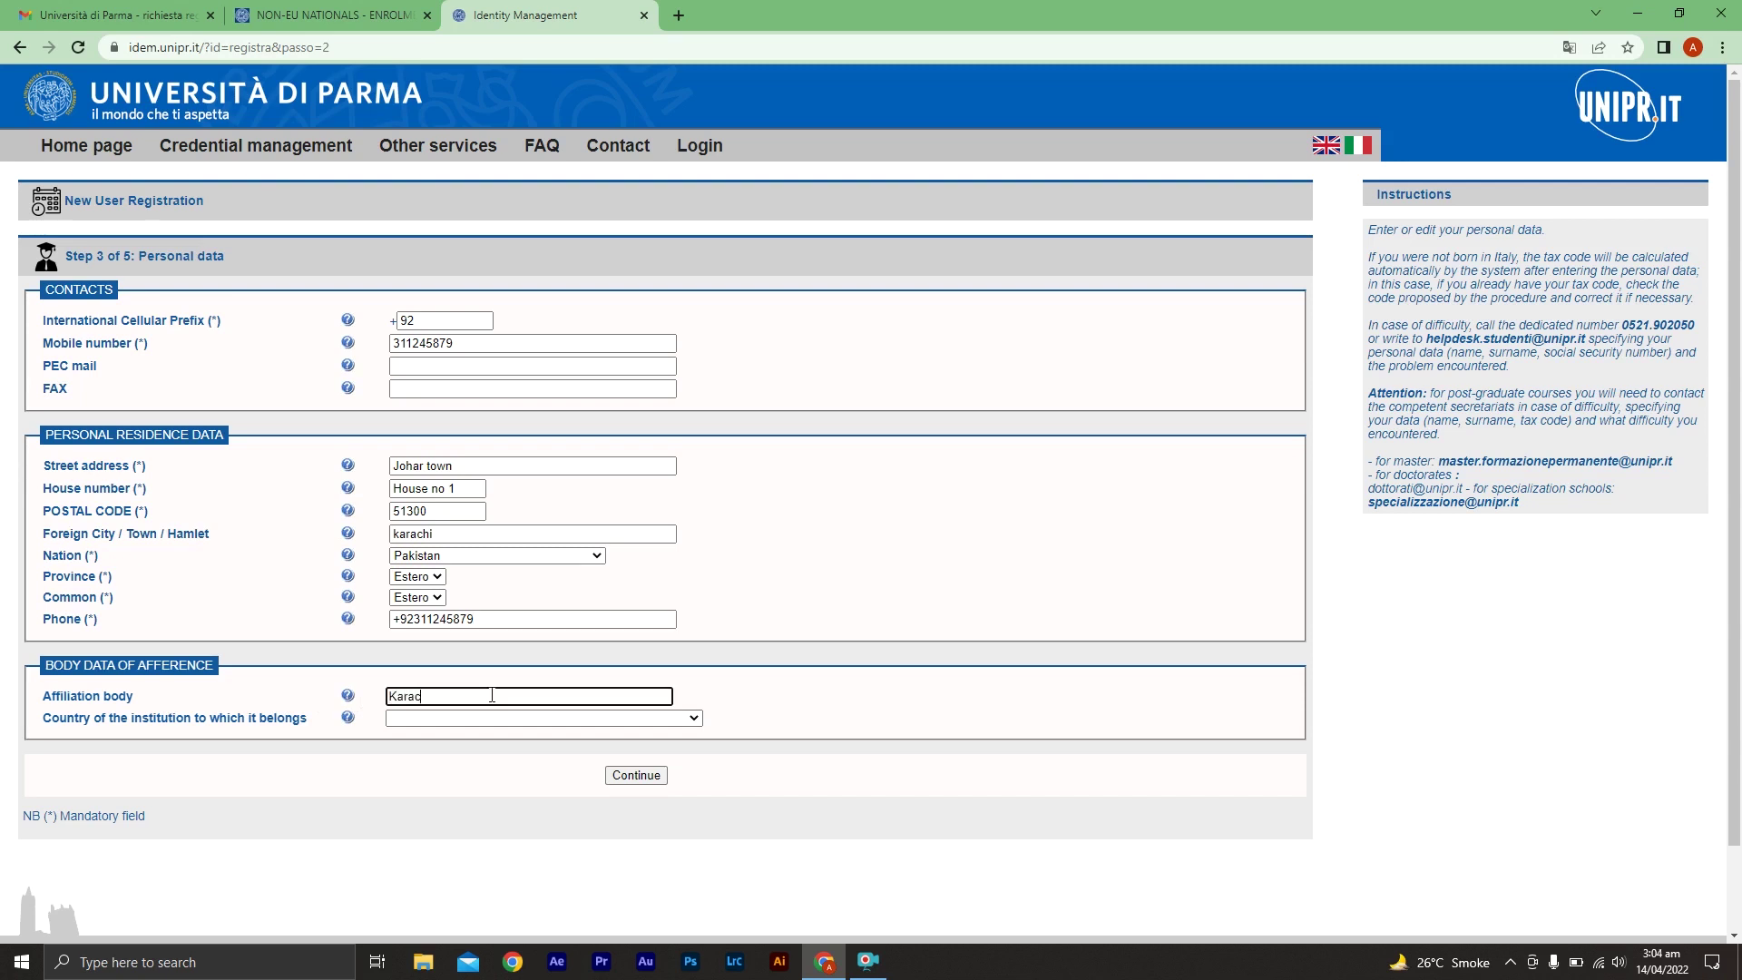
{"action": "type", "text": "rsity"}
{"action": "left_click", "coordinate": [455, 721]}
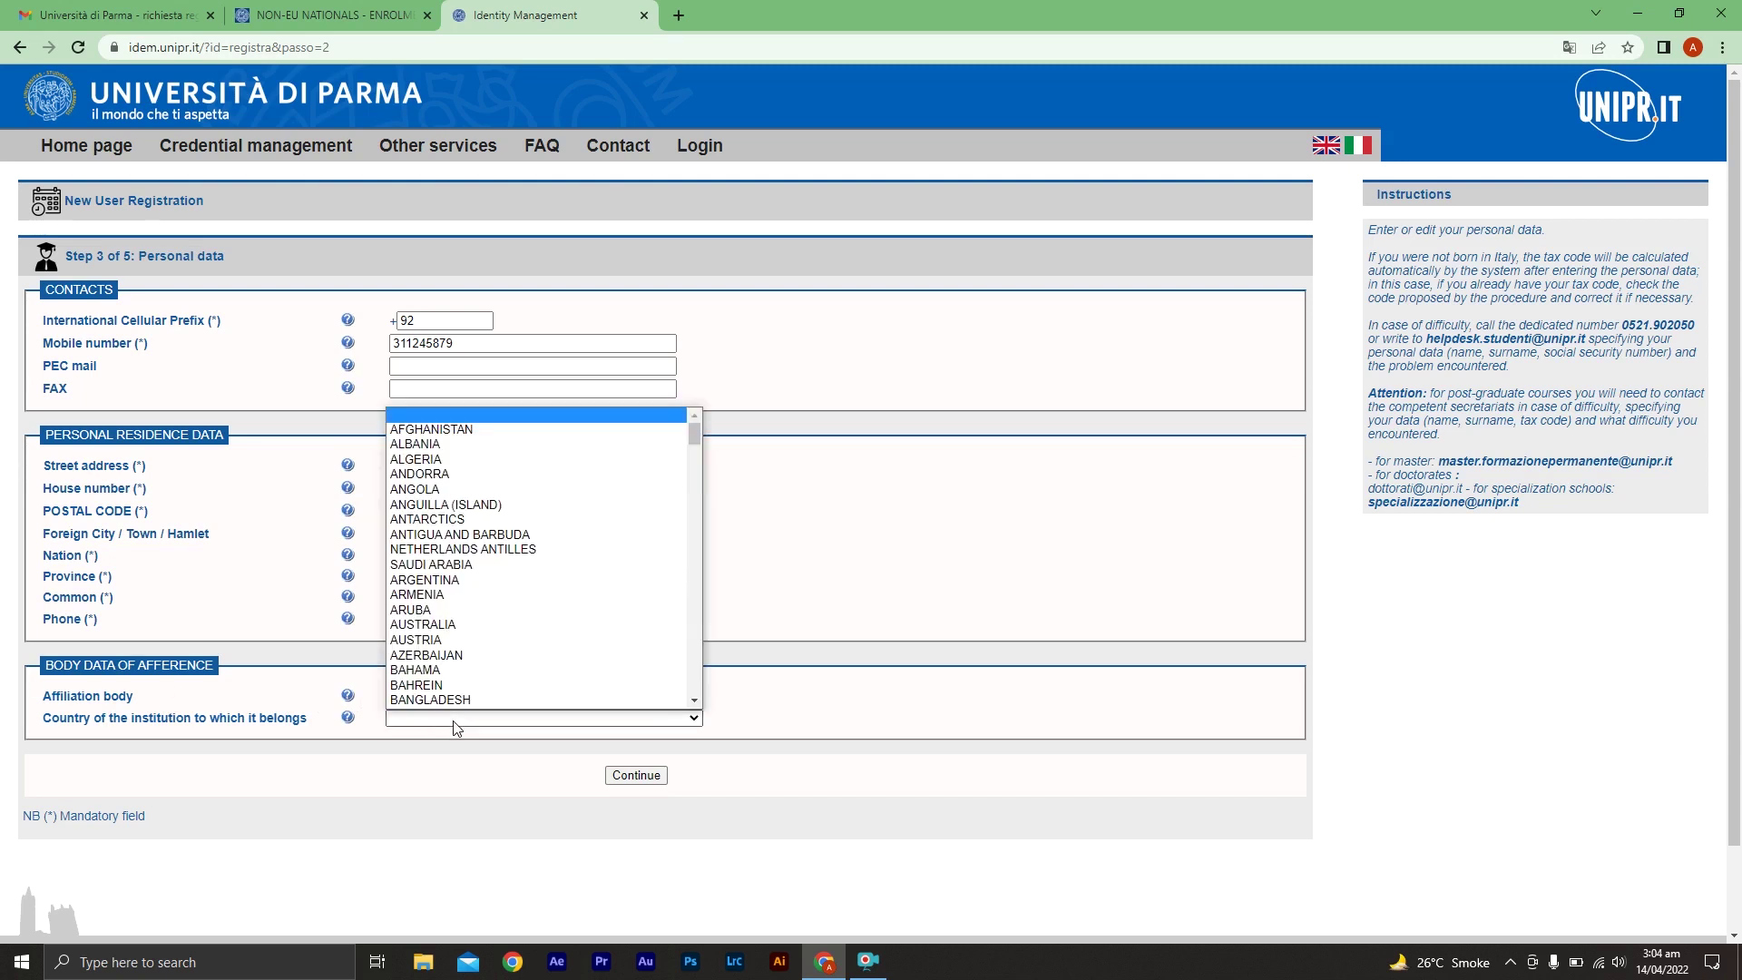
{"action": "type", "text": "pak"}
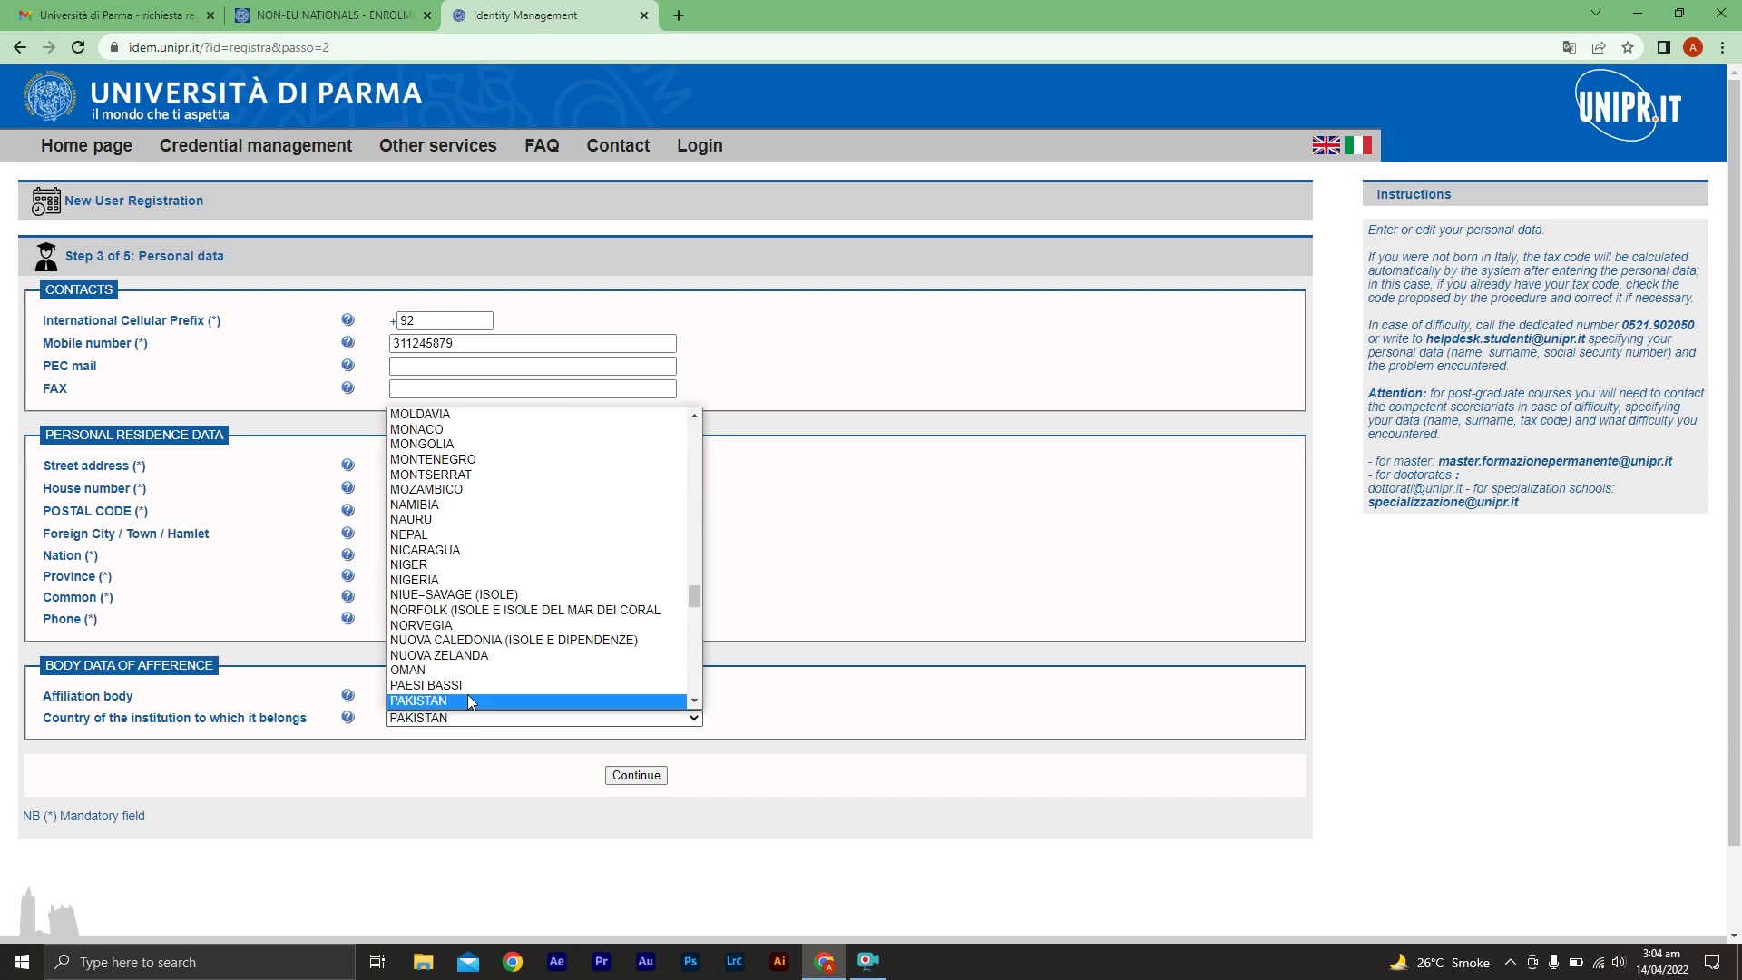
{"action": "left_click", "coordinate": [466, 694]}
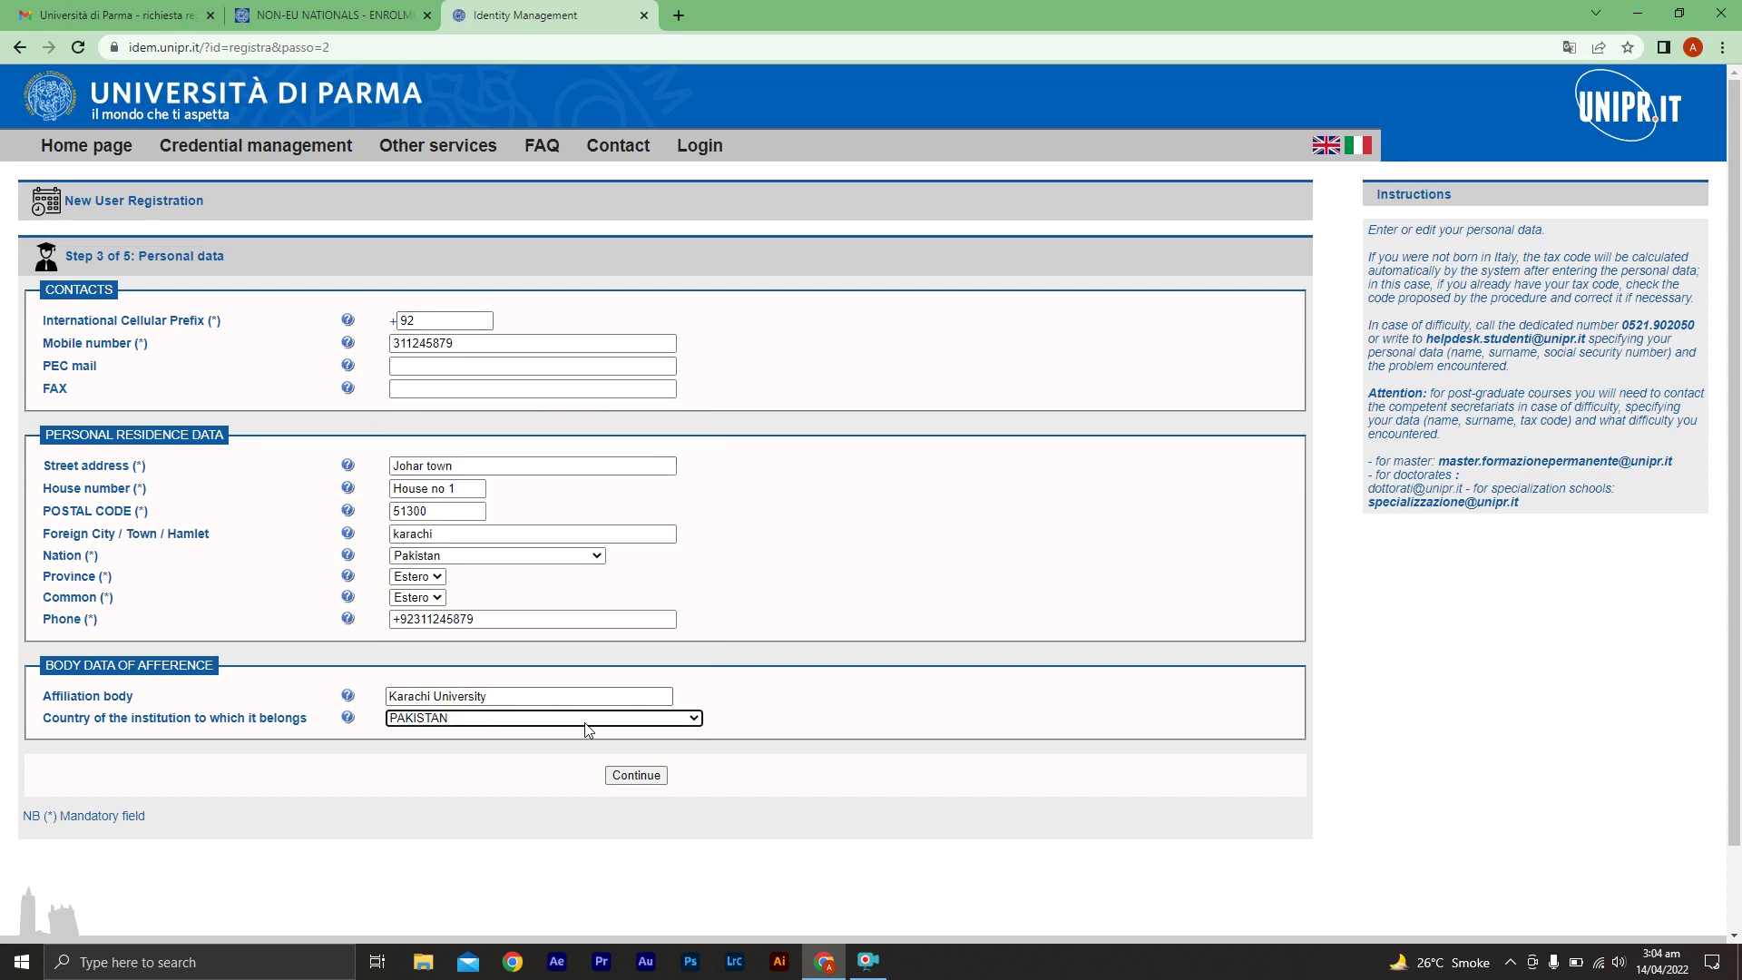
Continue to the step 4 summary, translate it into English, and confirm the entered data
{"action": "left_click", "coordinate": [635, 780]}
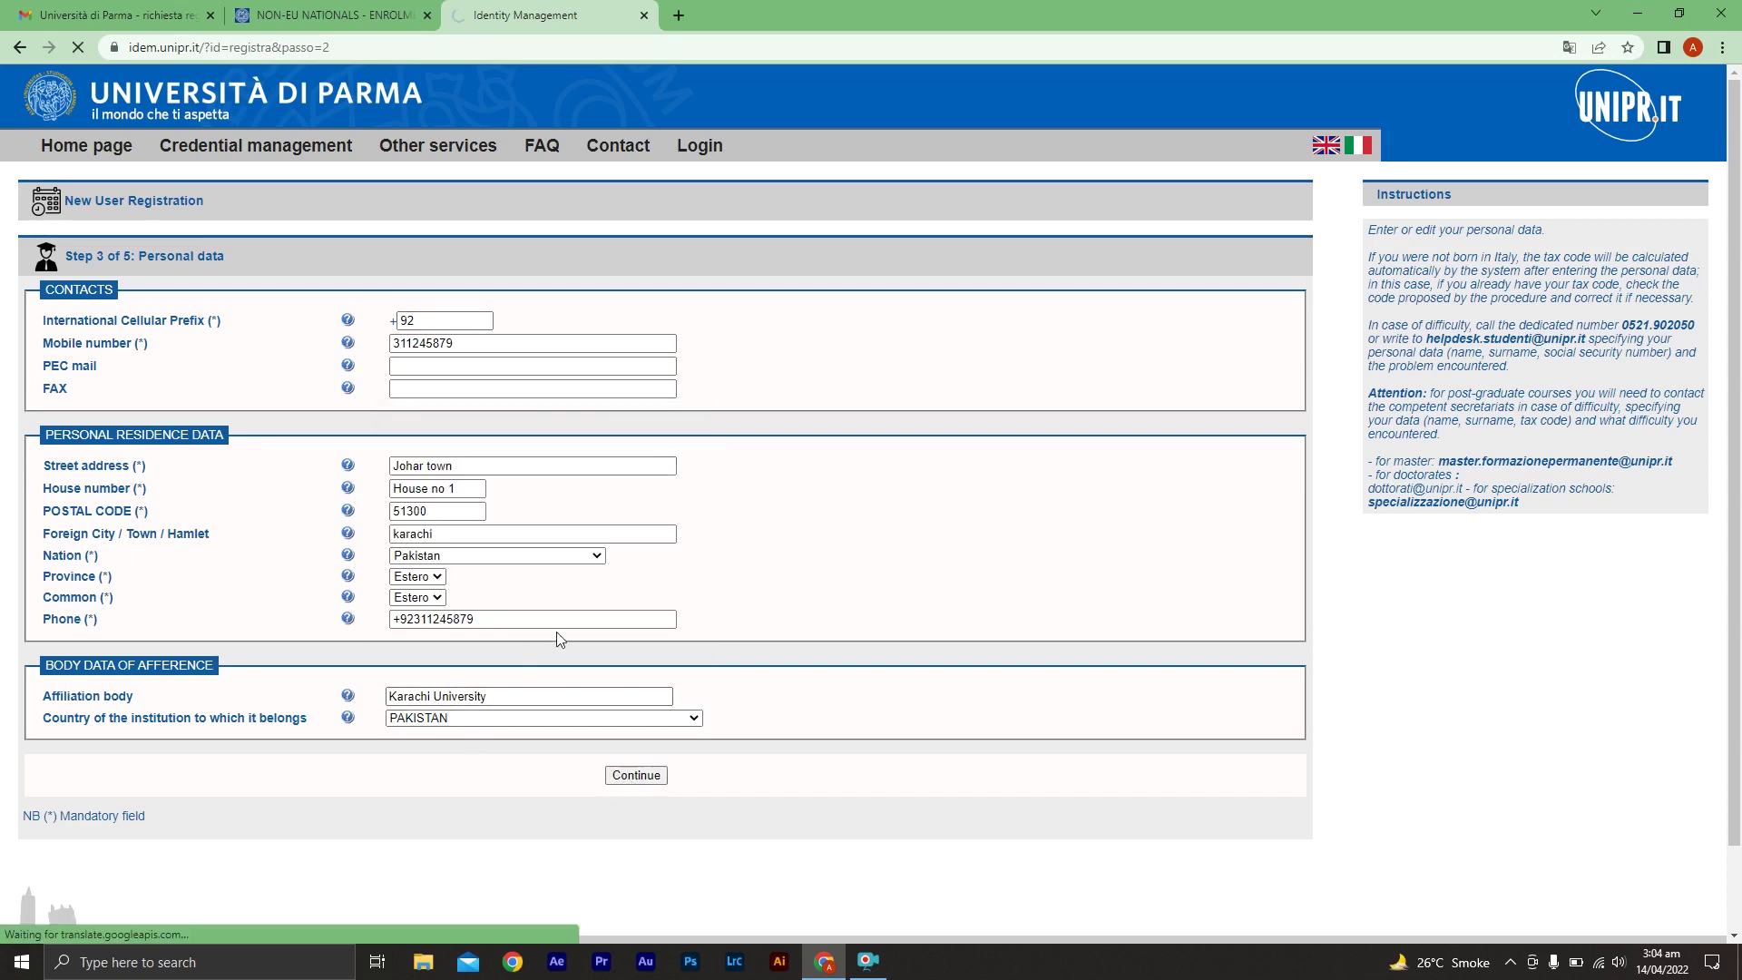
{"action": "scroll", "coordinate": [646, 553], "scroll_direction": "down", "scroll_amount": 2}
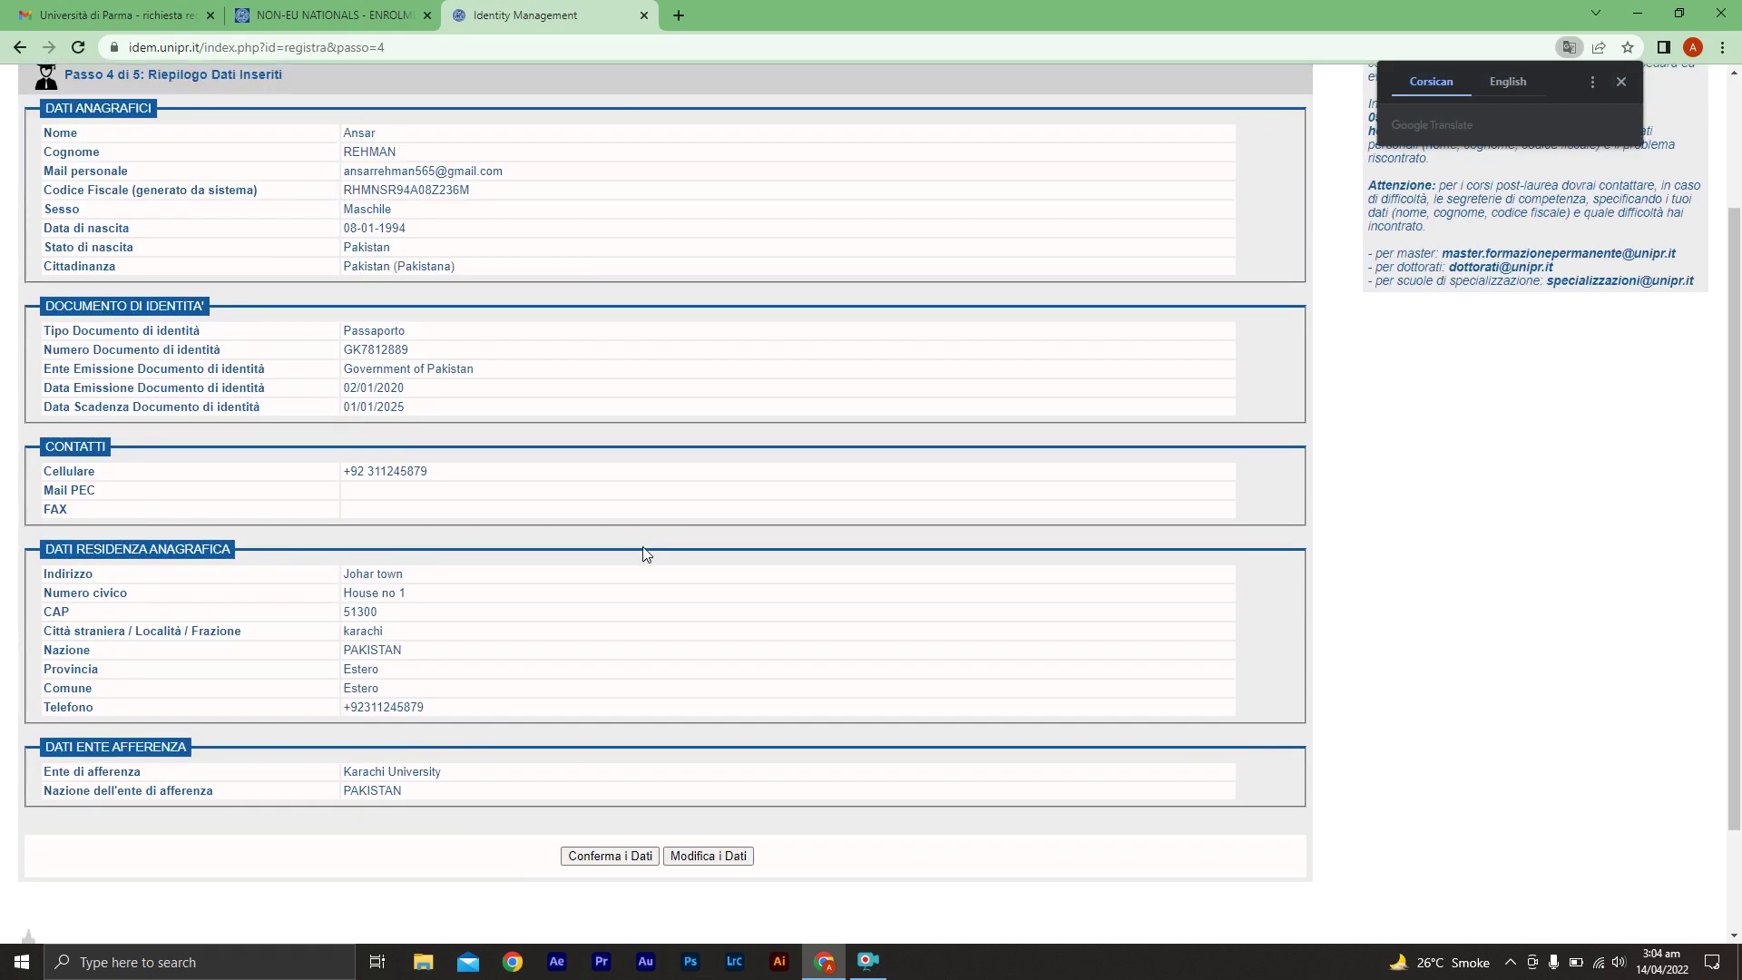
{"action": "scroll", "coordinate": [646, 553], "scroll_direction": "down", "scroll_amount": 1}
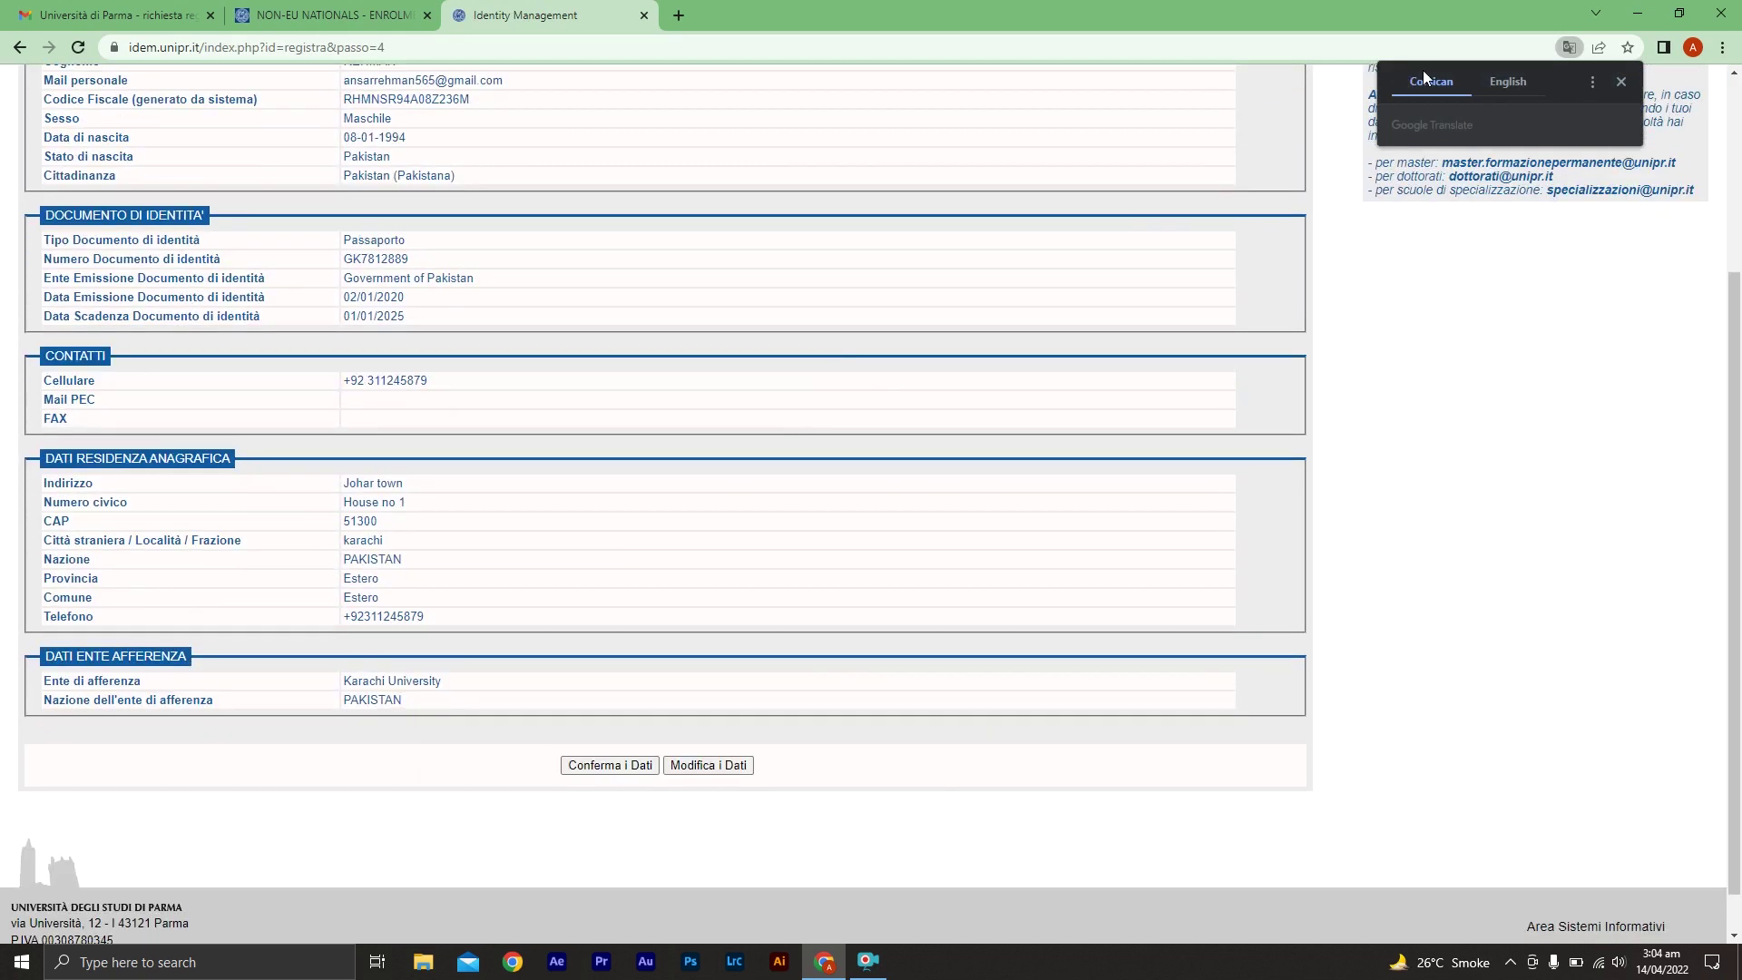
{"action": "left_click", "coordinate": [1521, 90]}
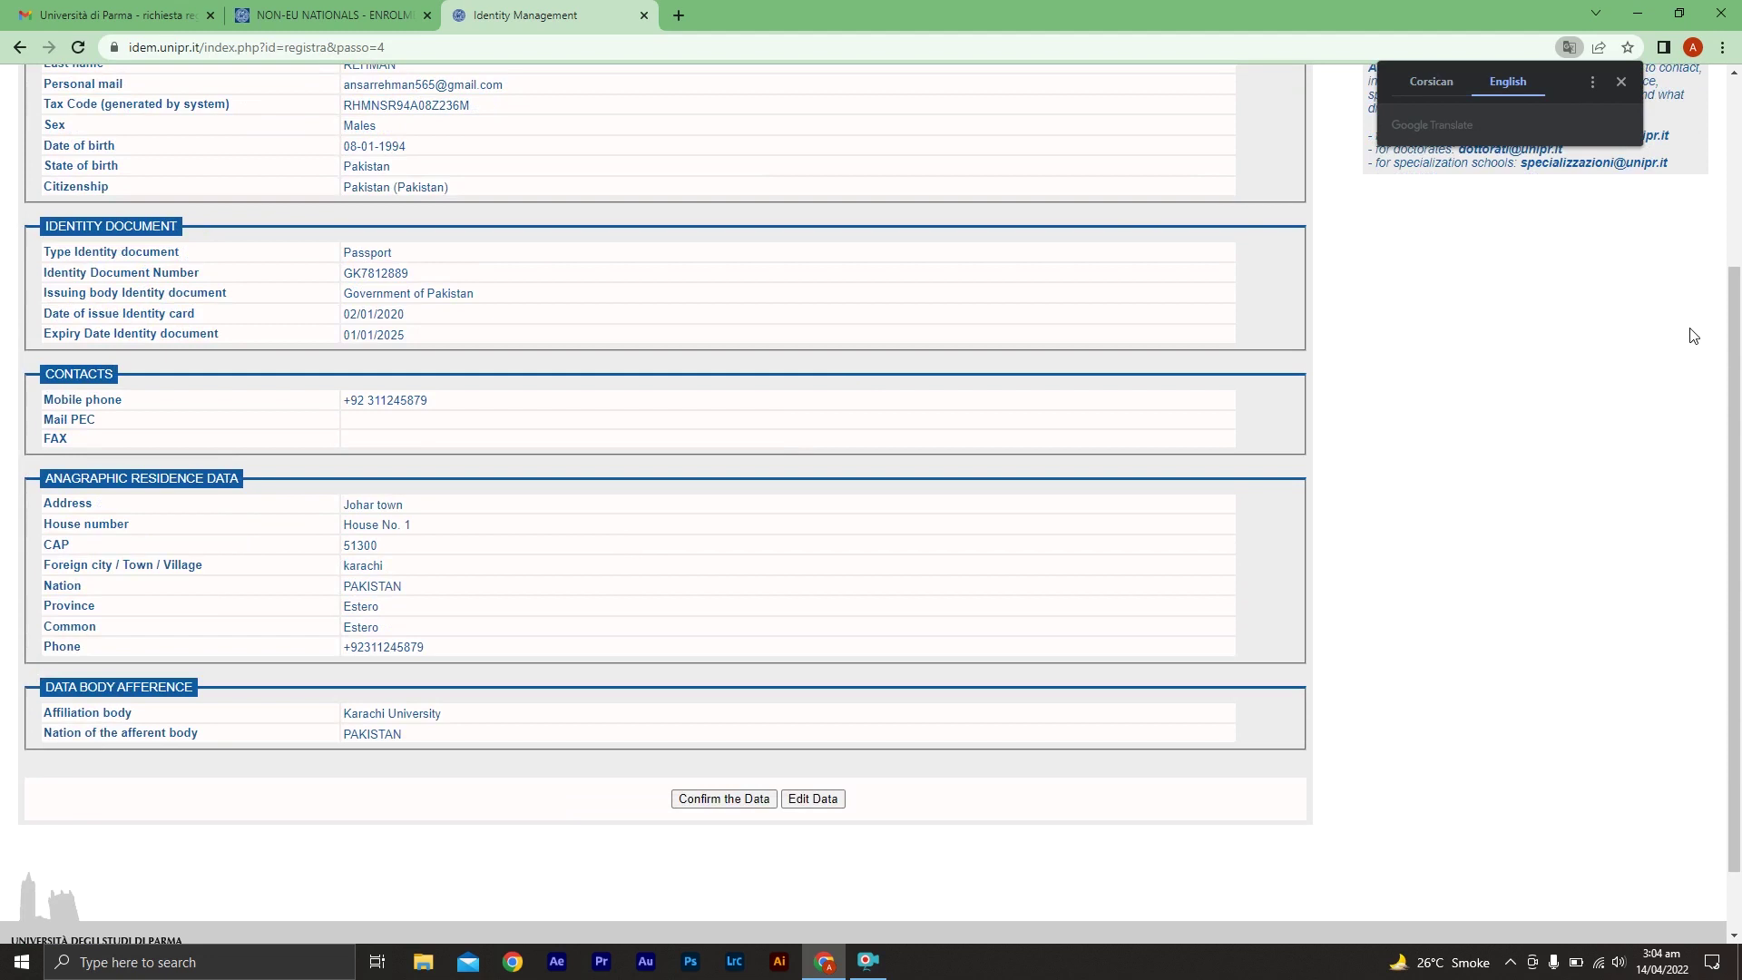
{"action": "left_click_drag", "start_coordinate": [1728, 363], "coordinate": [1732, 314]}
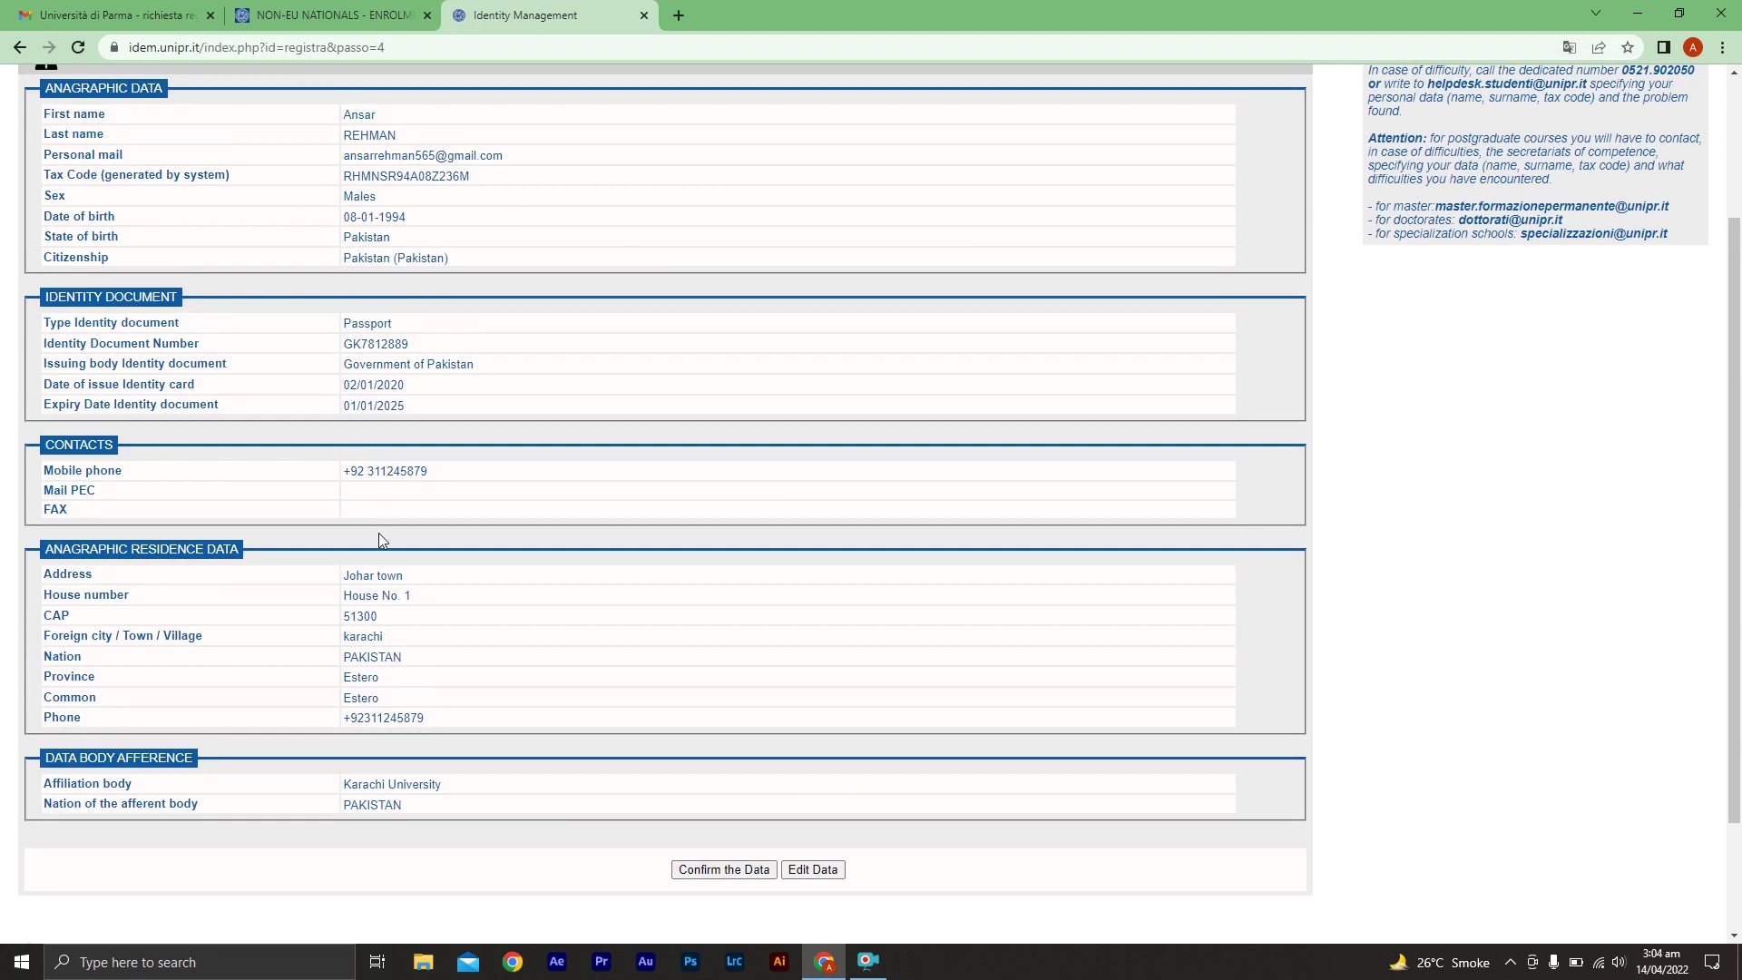
{"action": "left_click", "coordinate": [726, 871]}
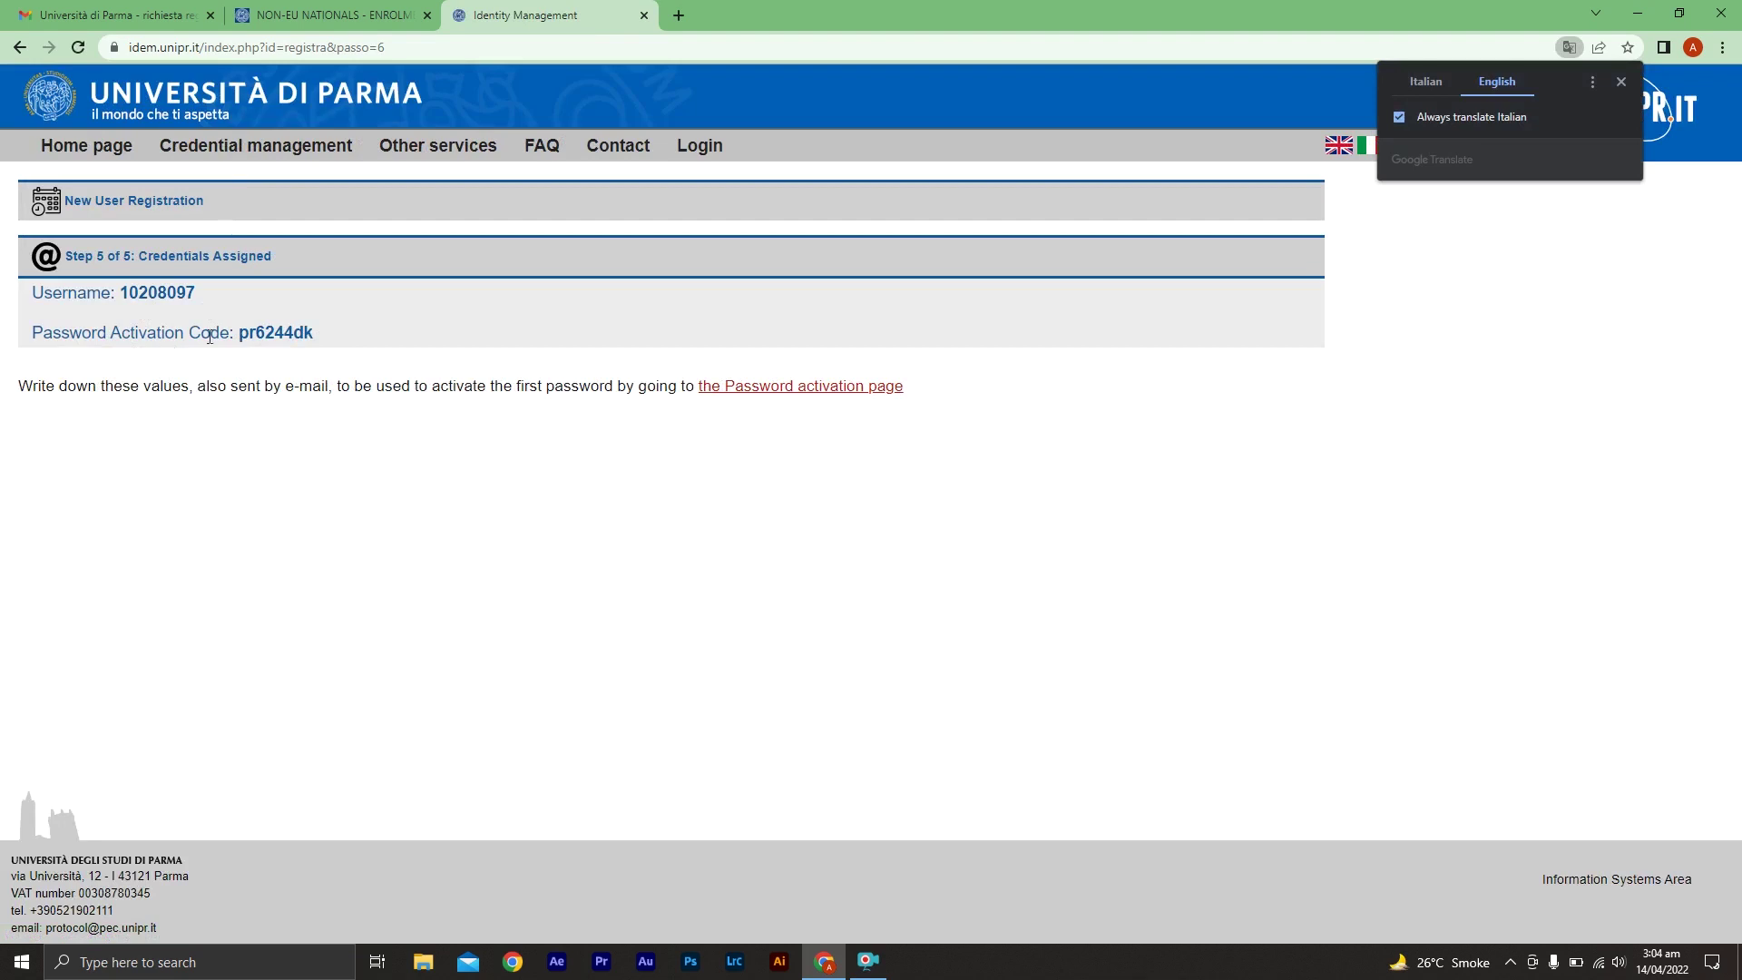
Select the password activation code on the Credentials Assigned page and go to Gmail
{"action": "double_click", "coordinate": [280, 331]}
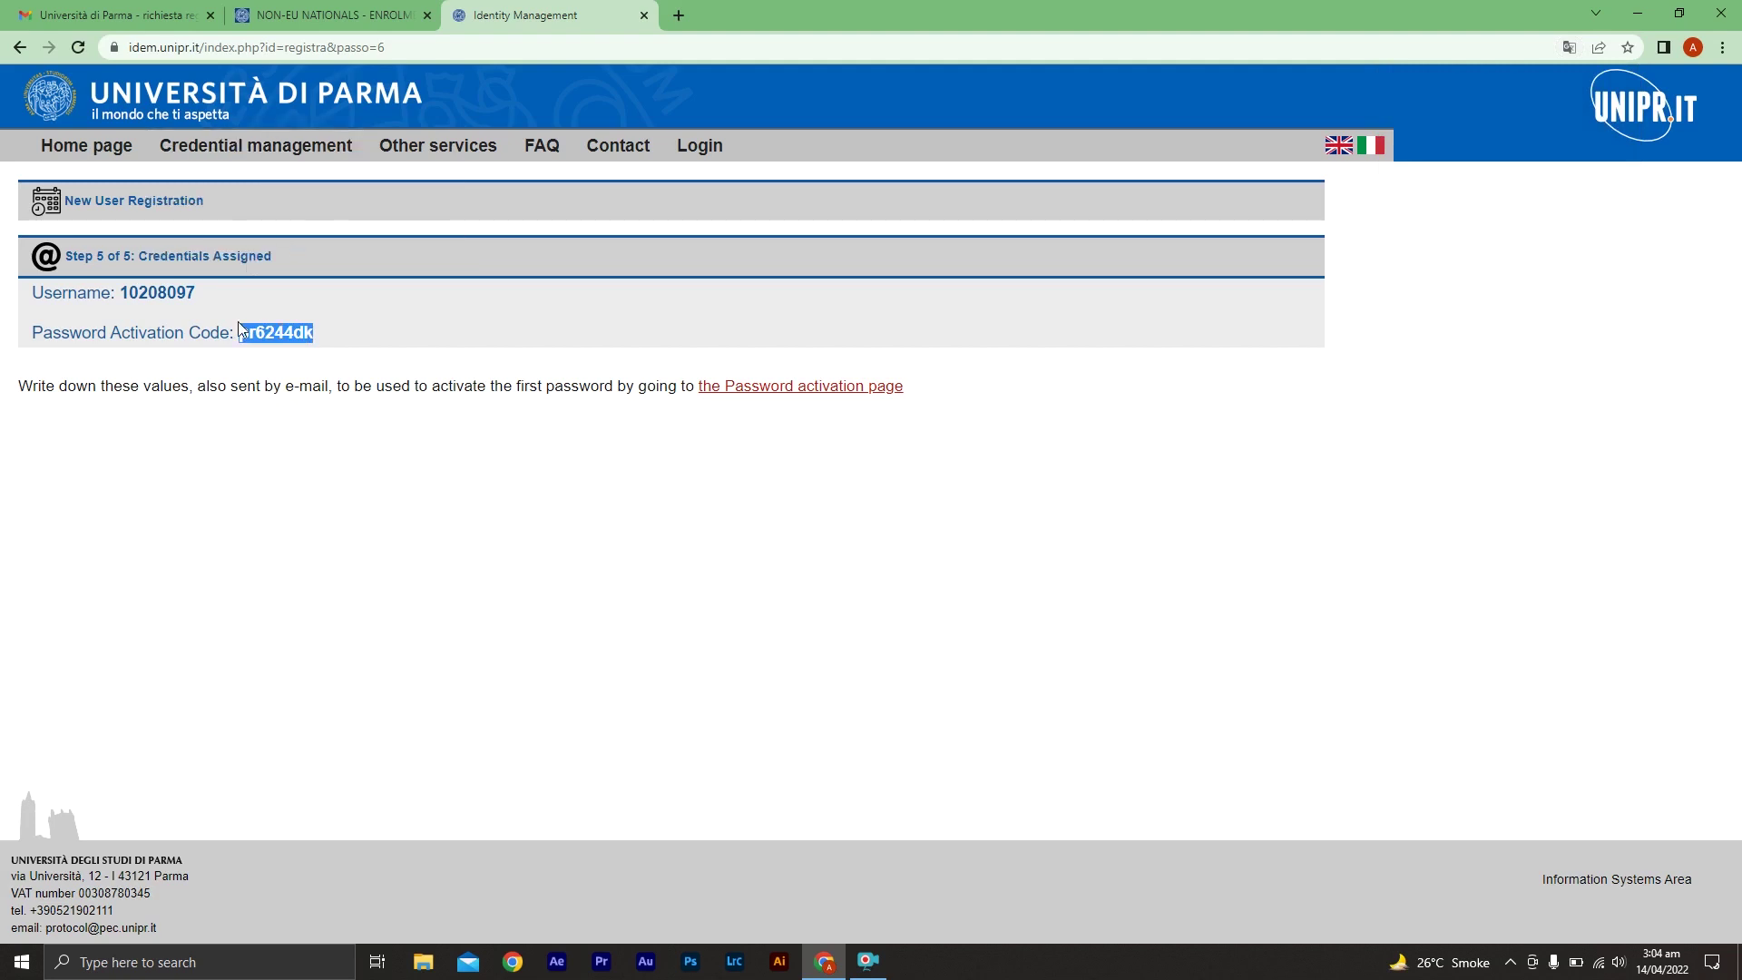
{"action": "left_click", "coordinate": [127, 13]}
Open the University of Parma registration email, translate it to English, and follow the activation link
{"action": "left_click", "coordinate": [122, 208]}
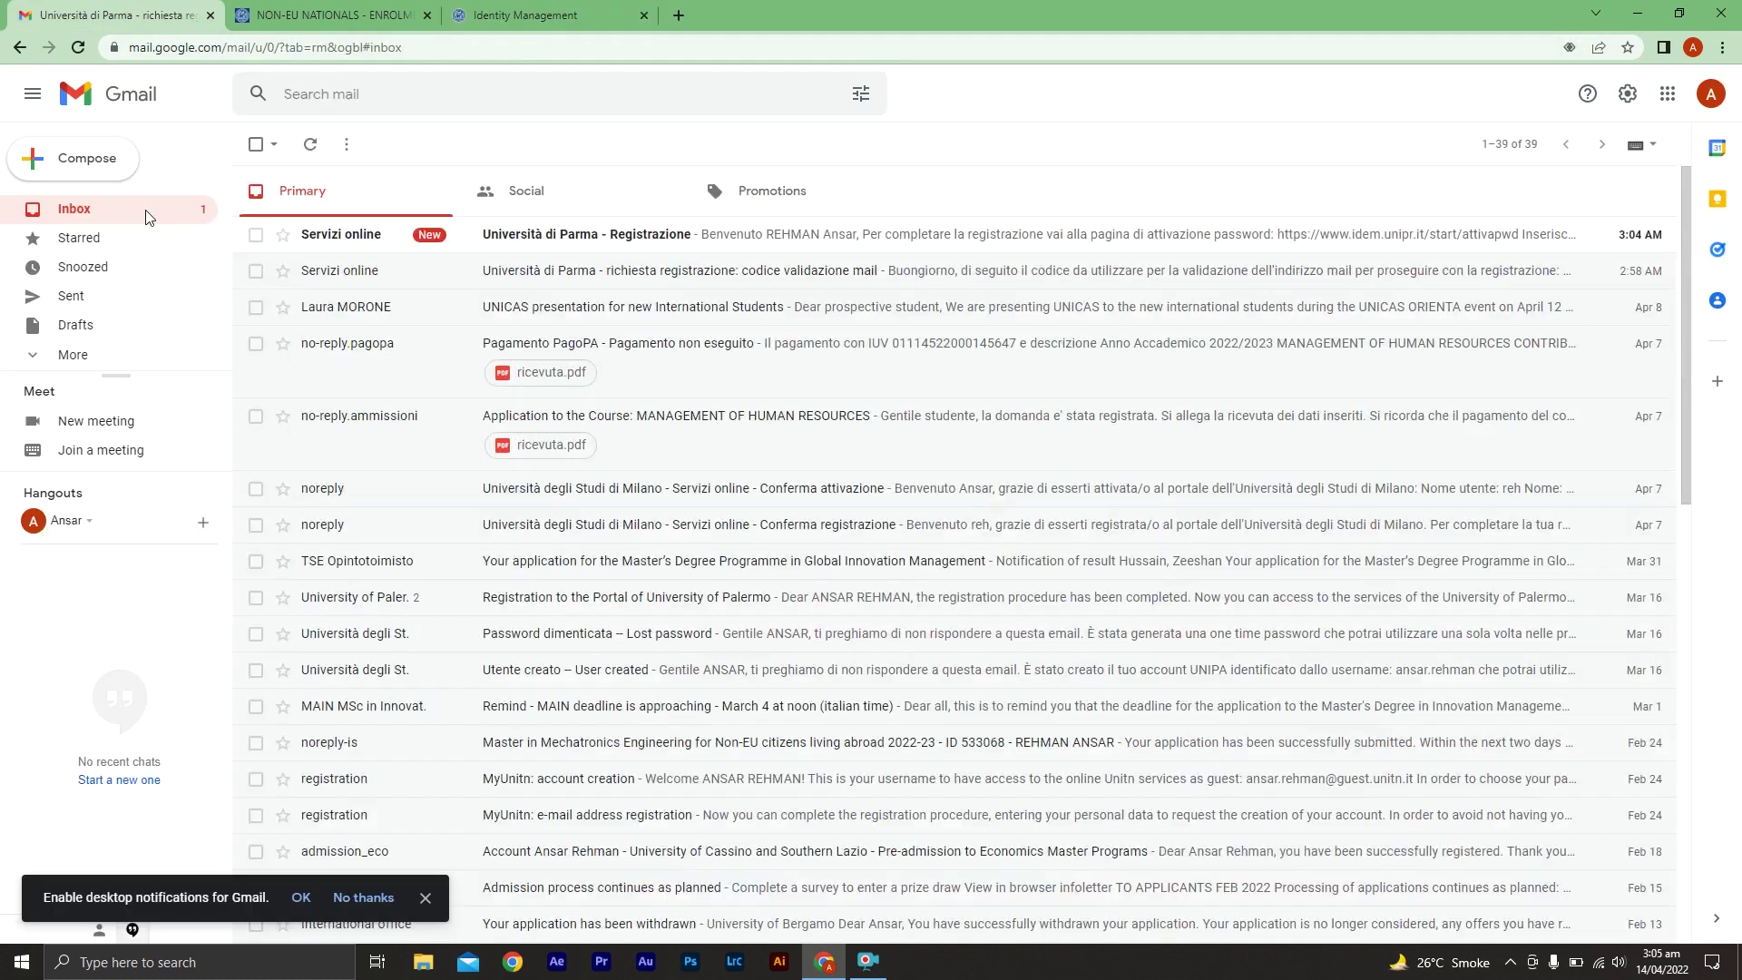
{"action": "left_click", "coordinate": [575, 234]}
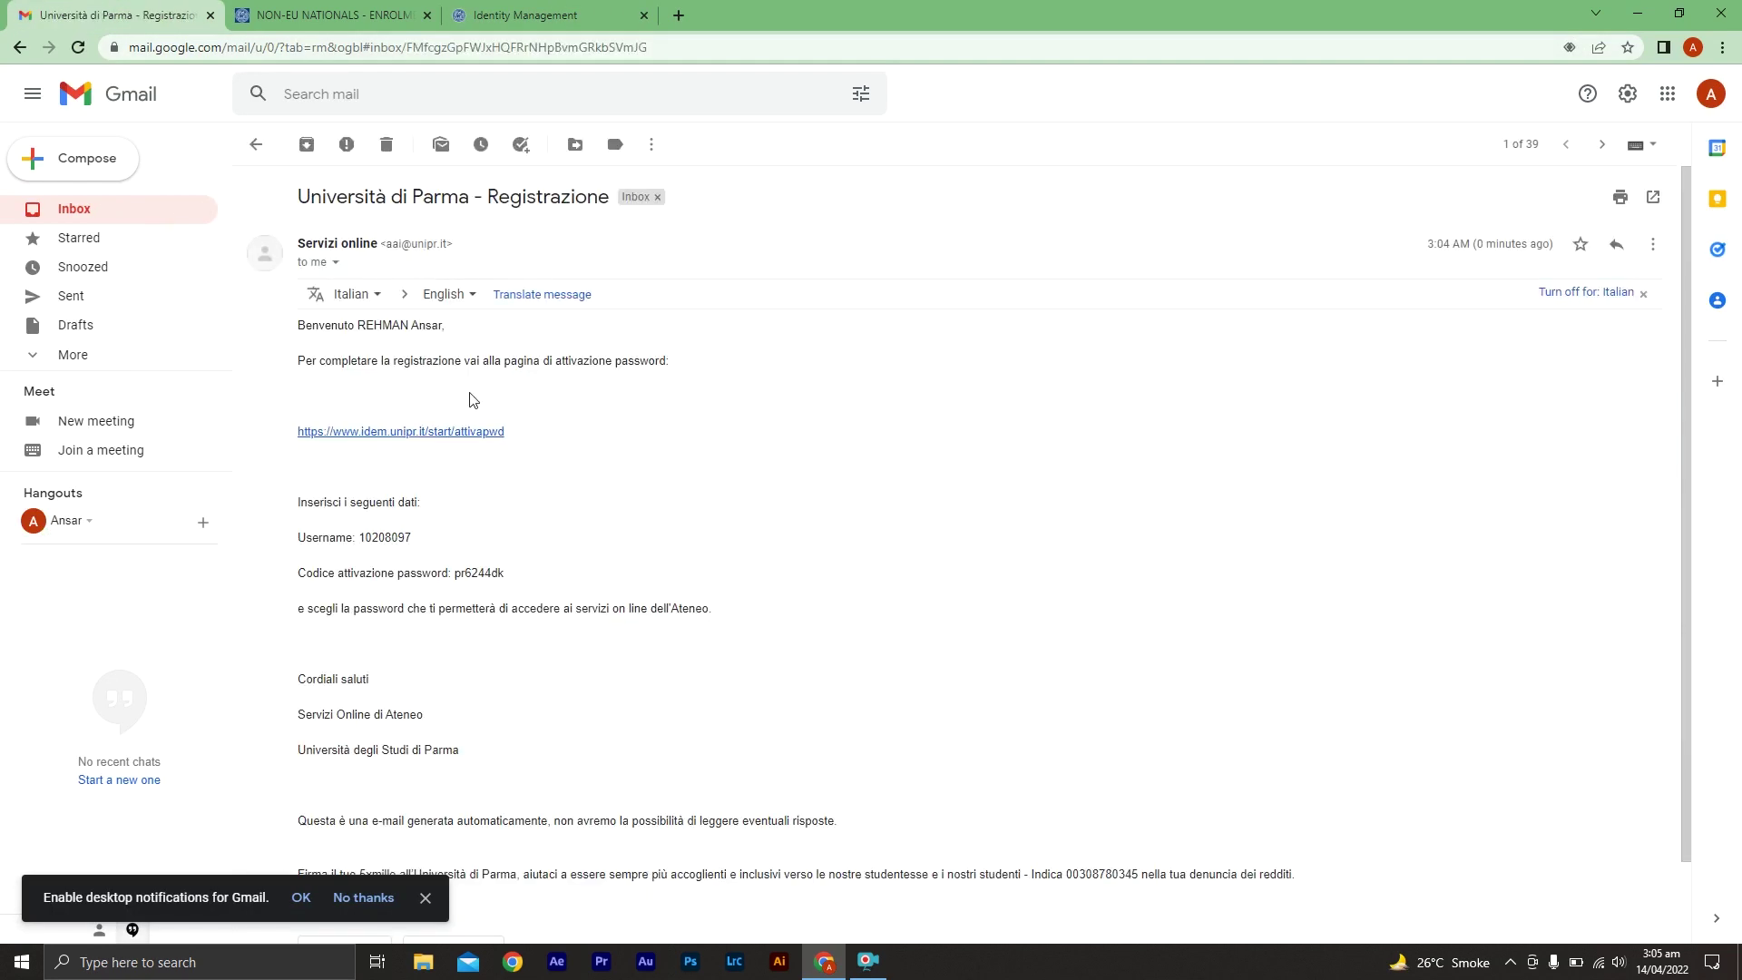
{"action": "left_click", "coordinate": [559, 299]}
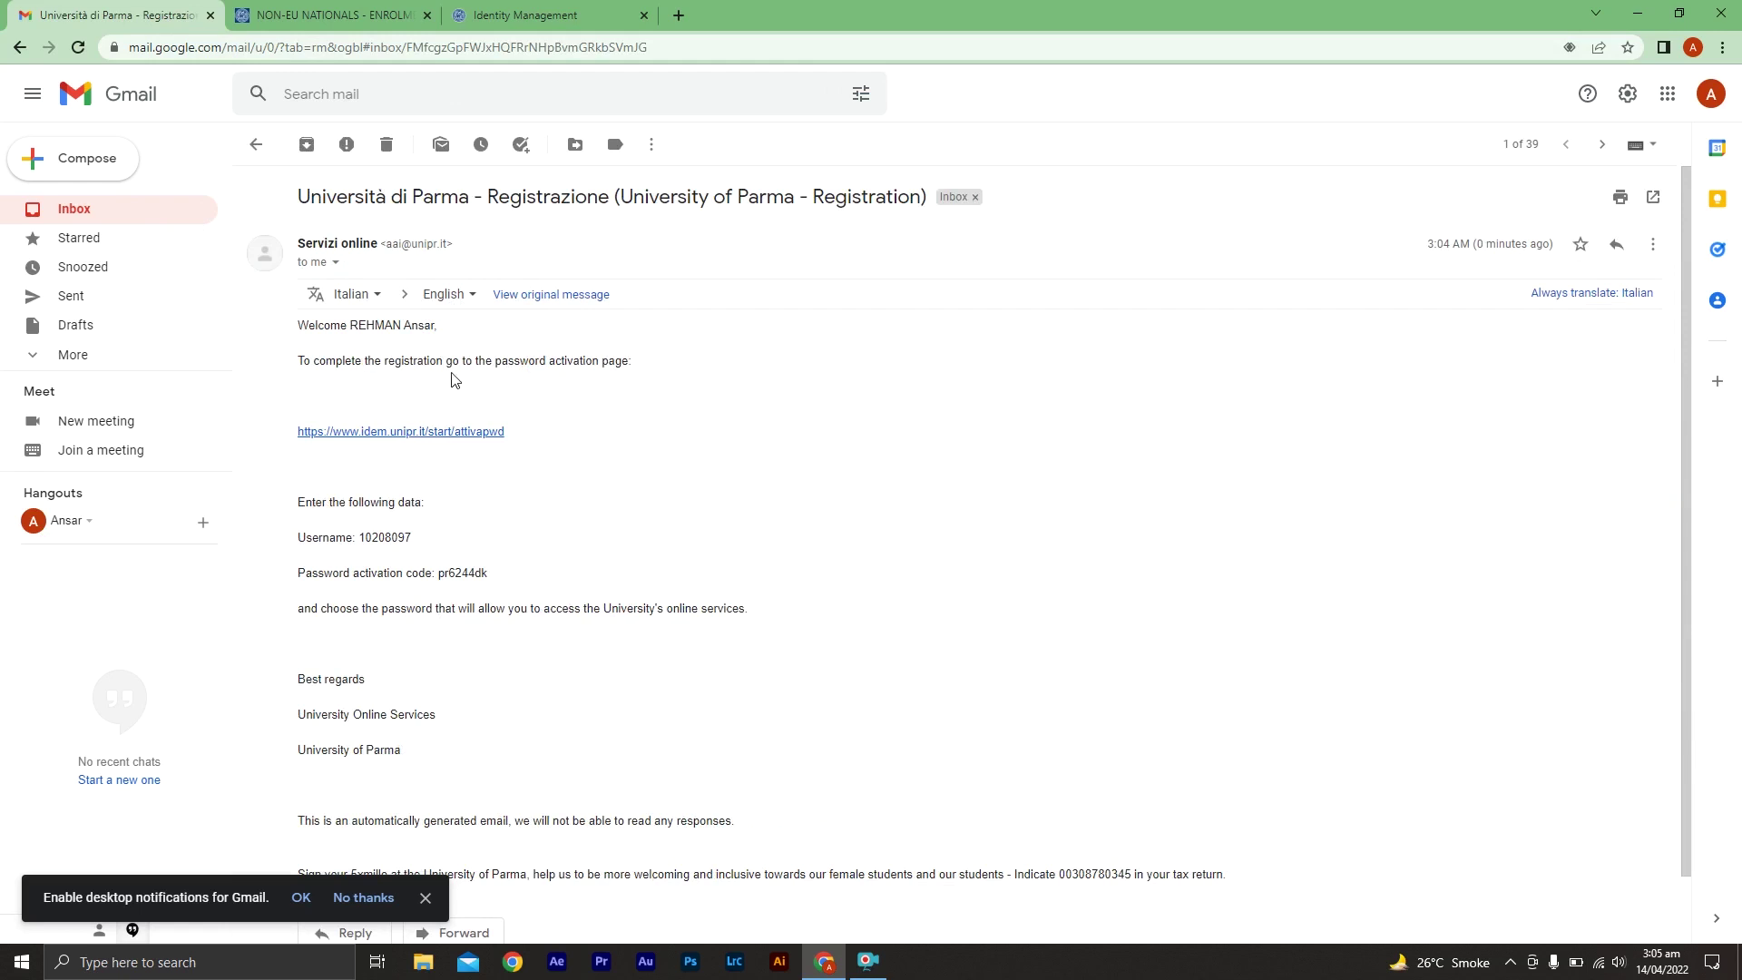
{"action": "left_click", "coordinate": [391, 433]}
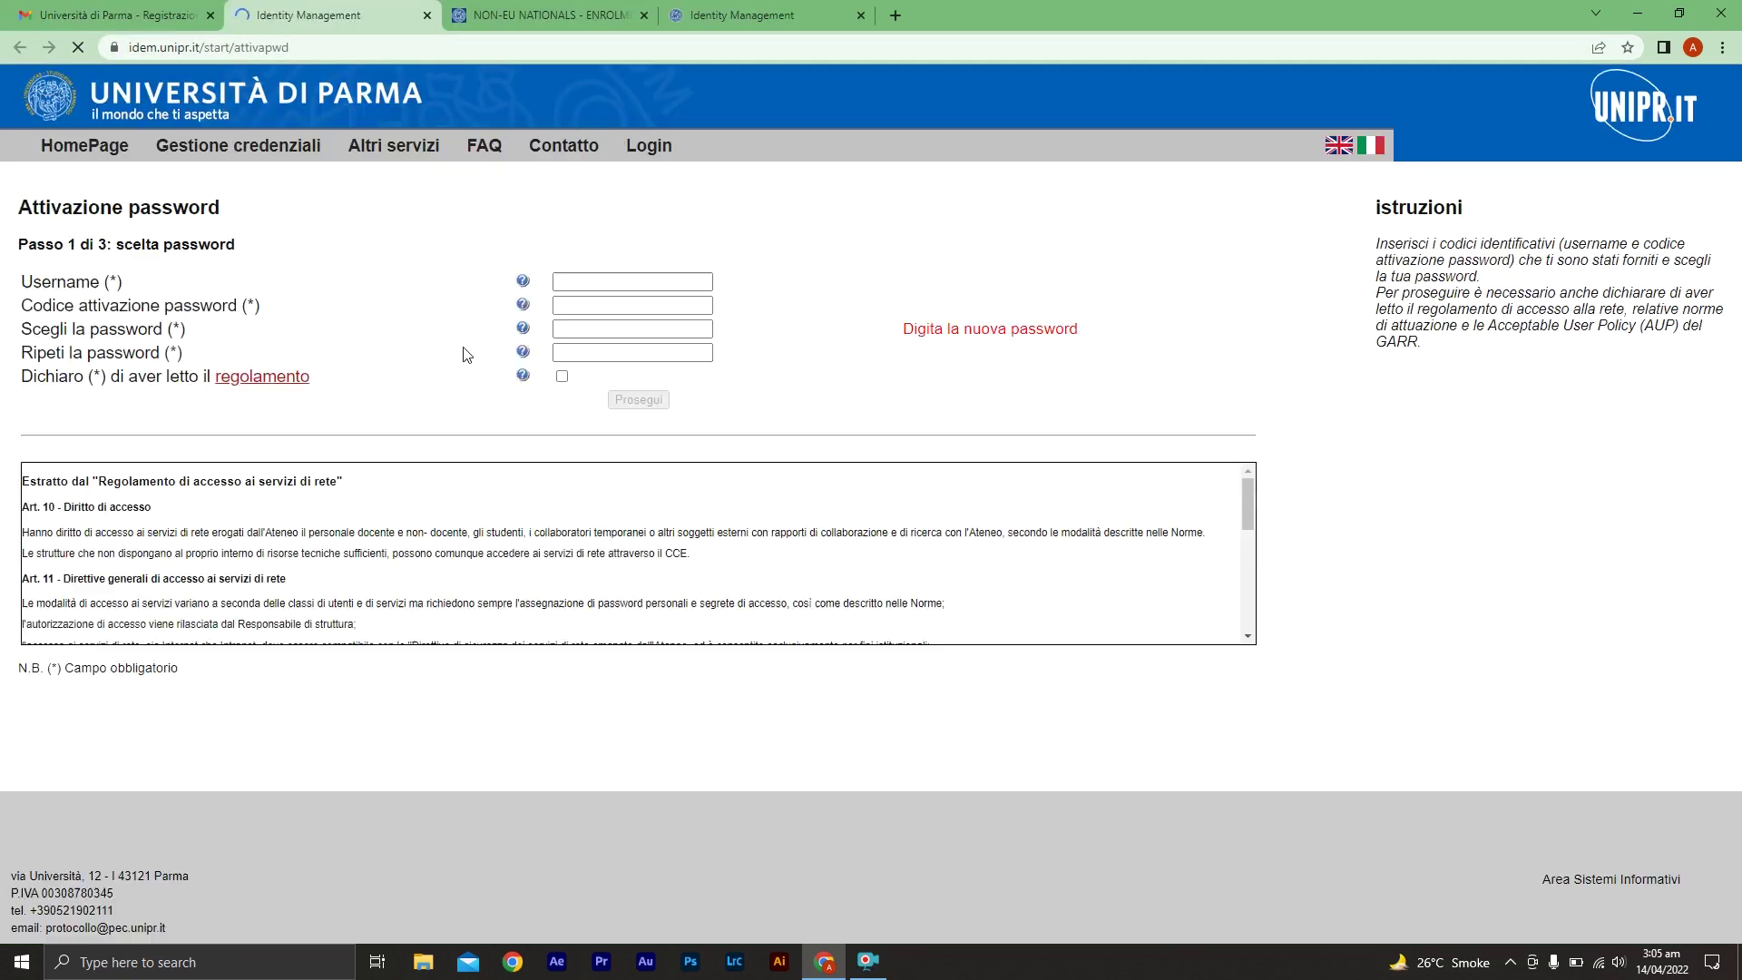
Copy the username from the email into the activation page's Username field
{"action": "left_click", "coordinate": [119, 8]}
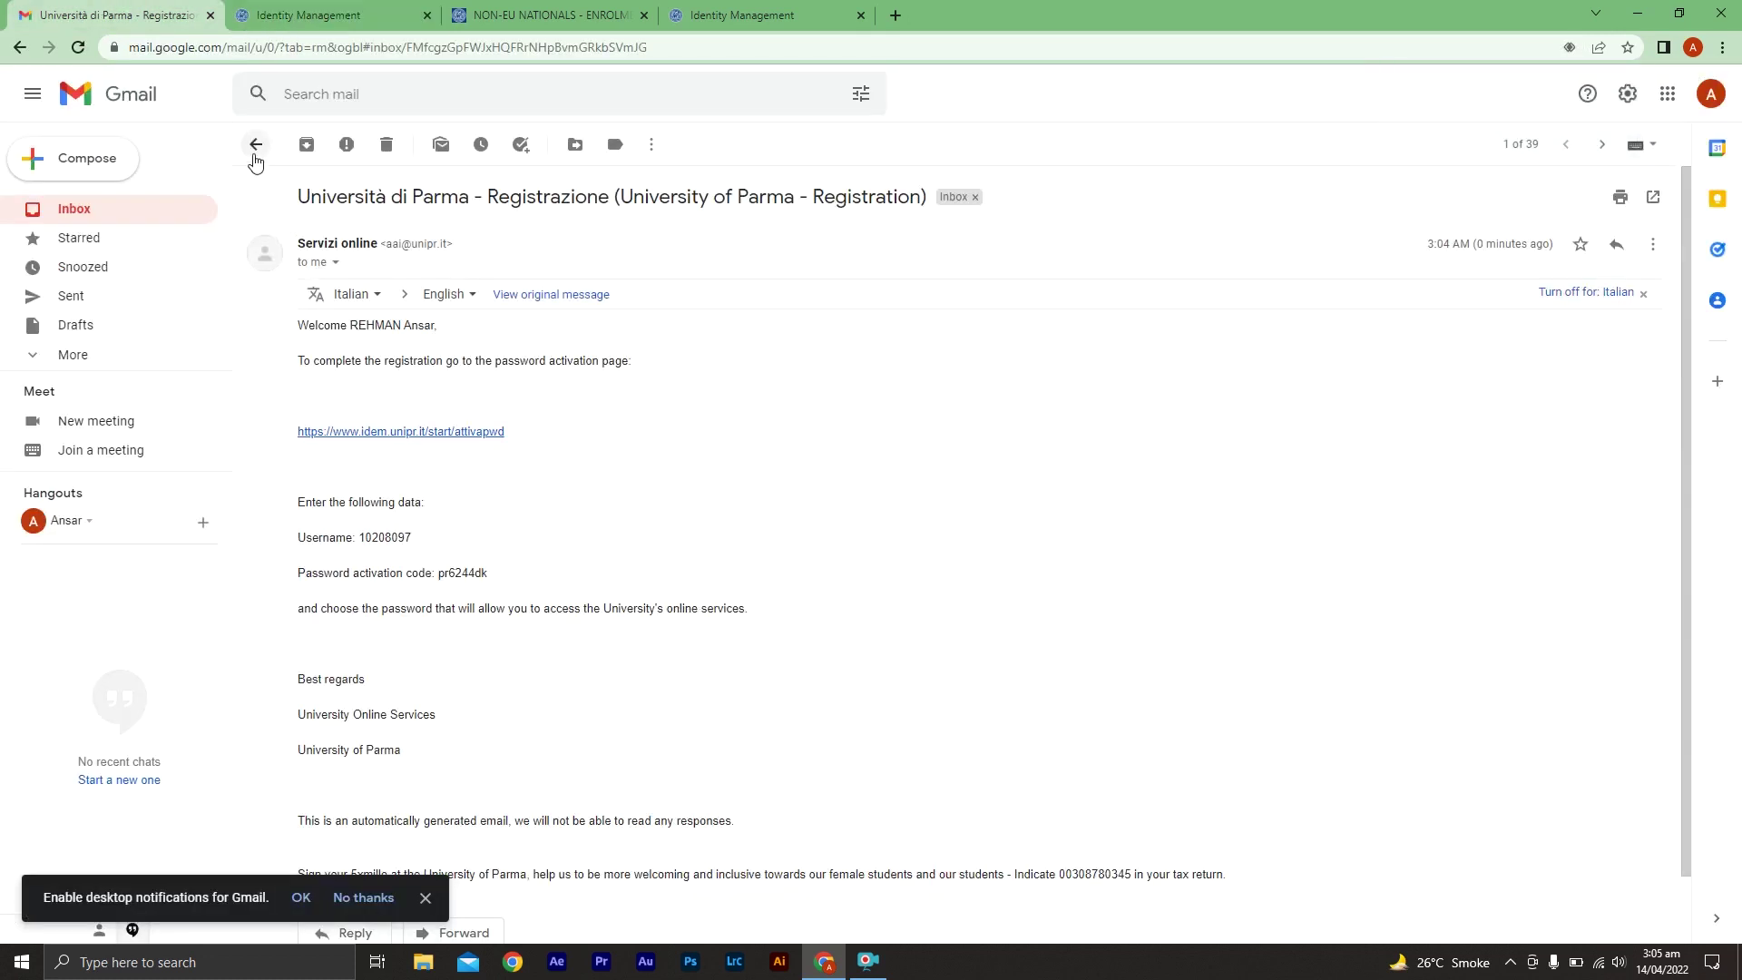
{"action": "double_click", "coordinate": [401, 540]}
{"action": "key", "text": "ctrl+c"}
{"action": "left_click", "coordinate": [377, 15]}
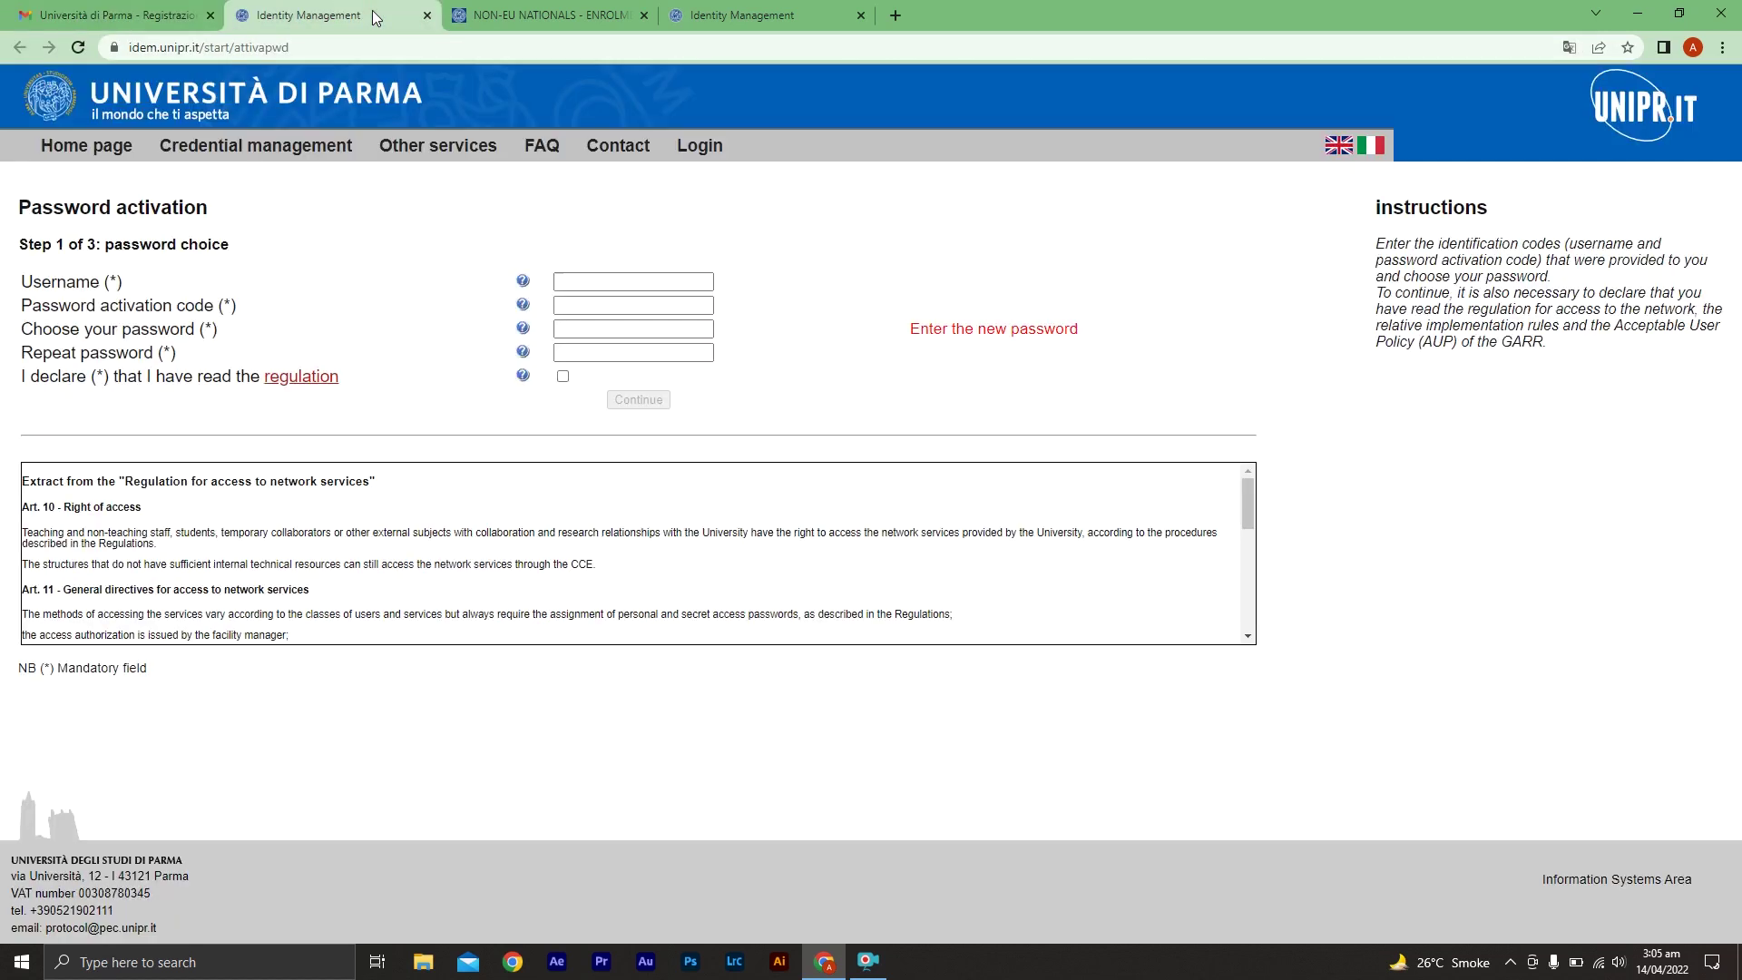
{"action": "left_click", "coordinate": [595, 276]}
{"action": "key", "text": "ctrl+v"}
Copy the password activation code from the email for the activation page
{"action": "left_click", "coordinate": [157, 11]}
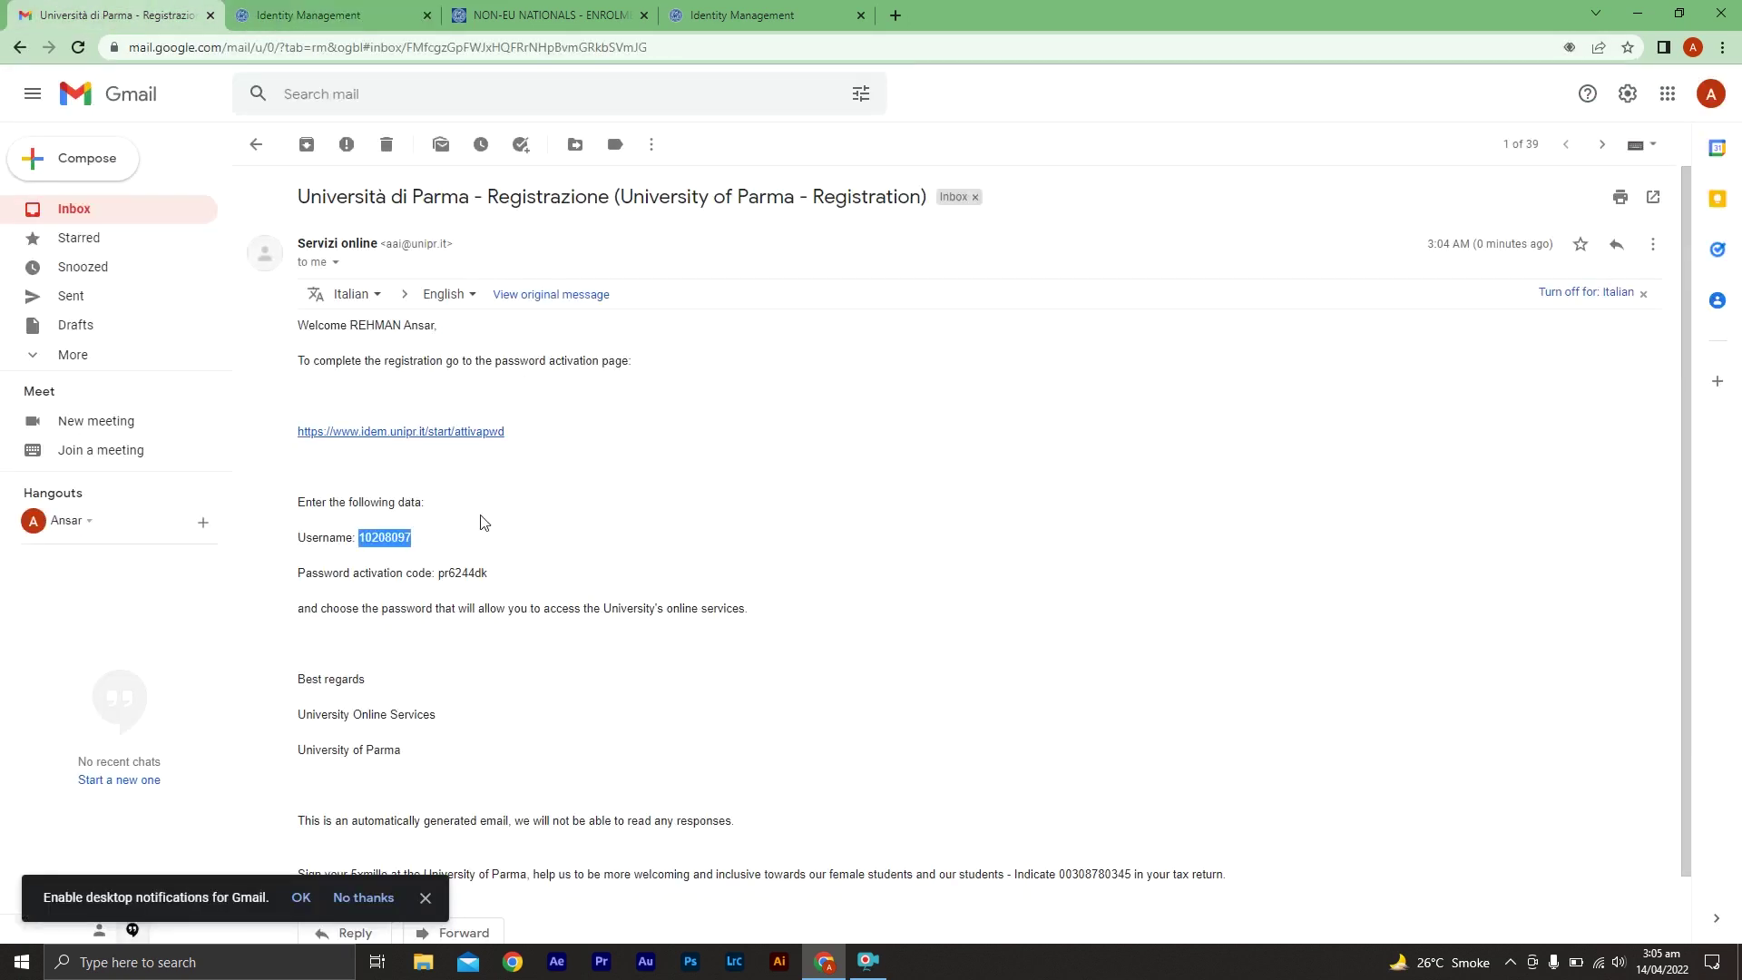
{"action": "double_click", "coordinate": [460, 572]}
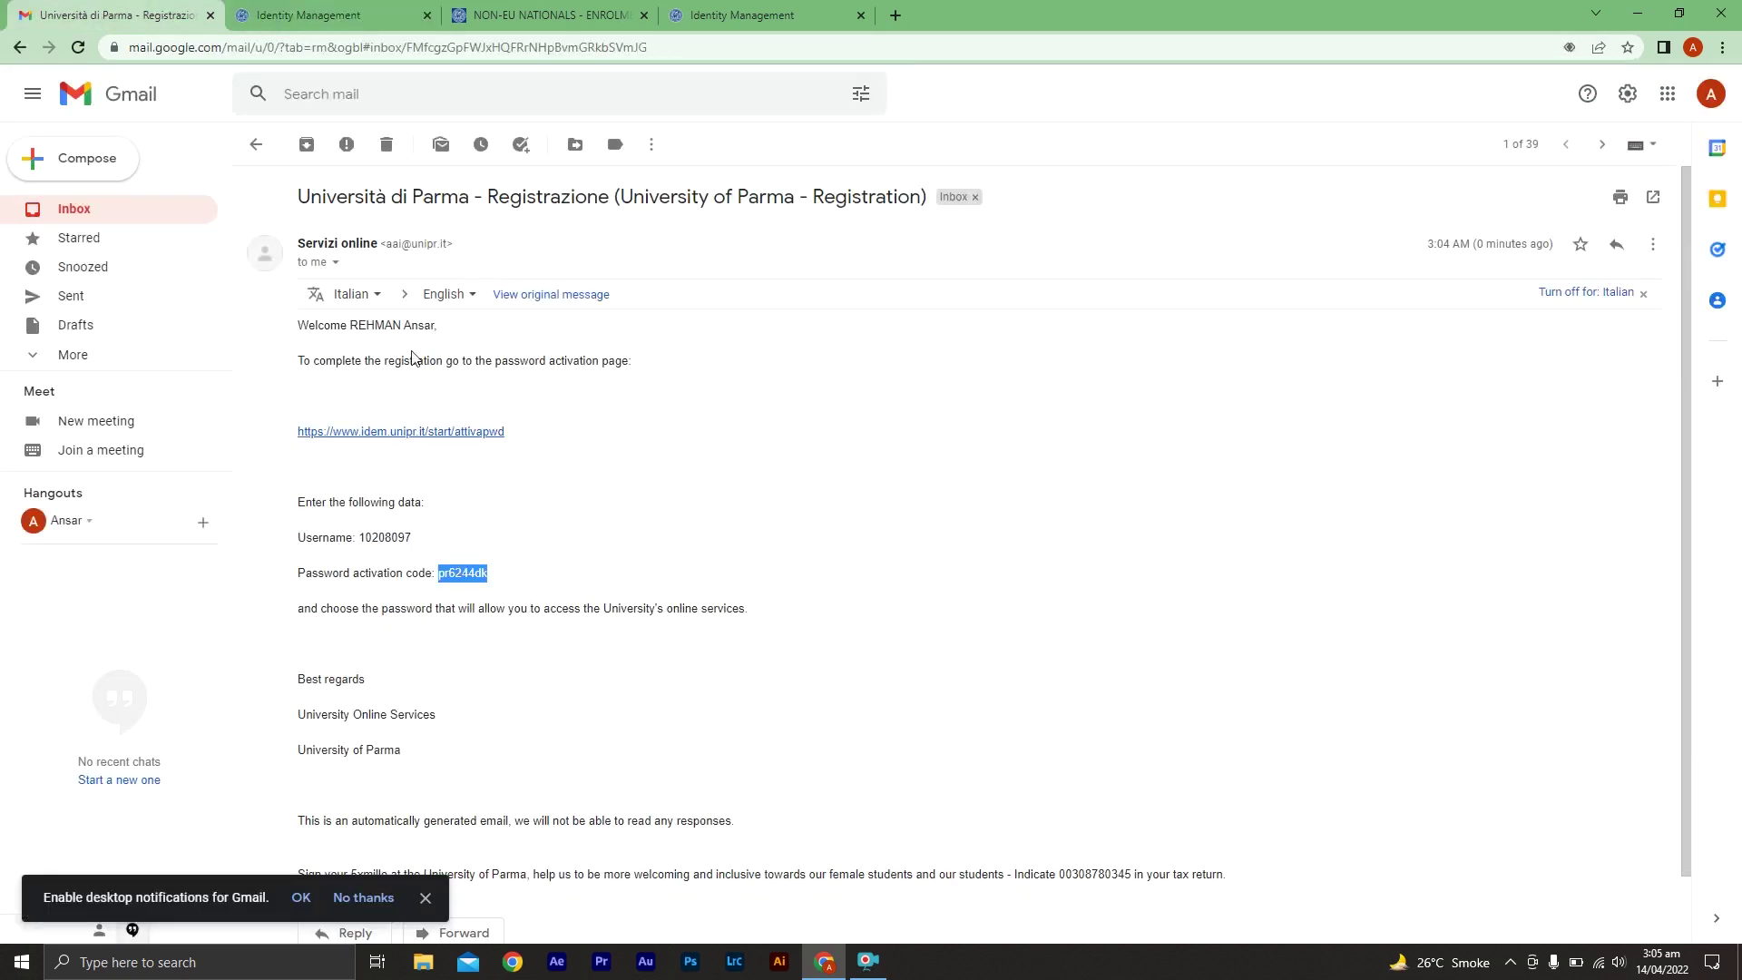
{"action": "left_click", "coordinate": [357, 13]}
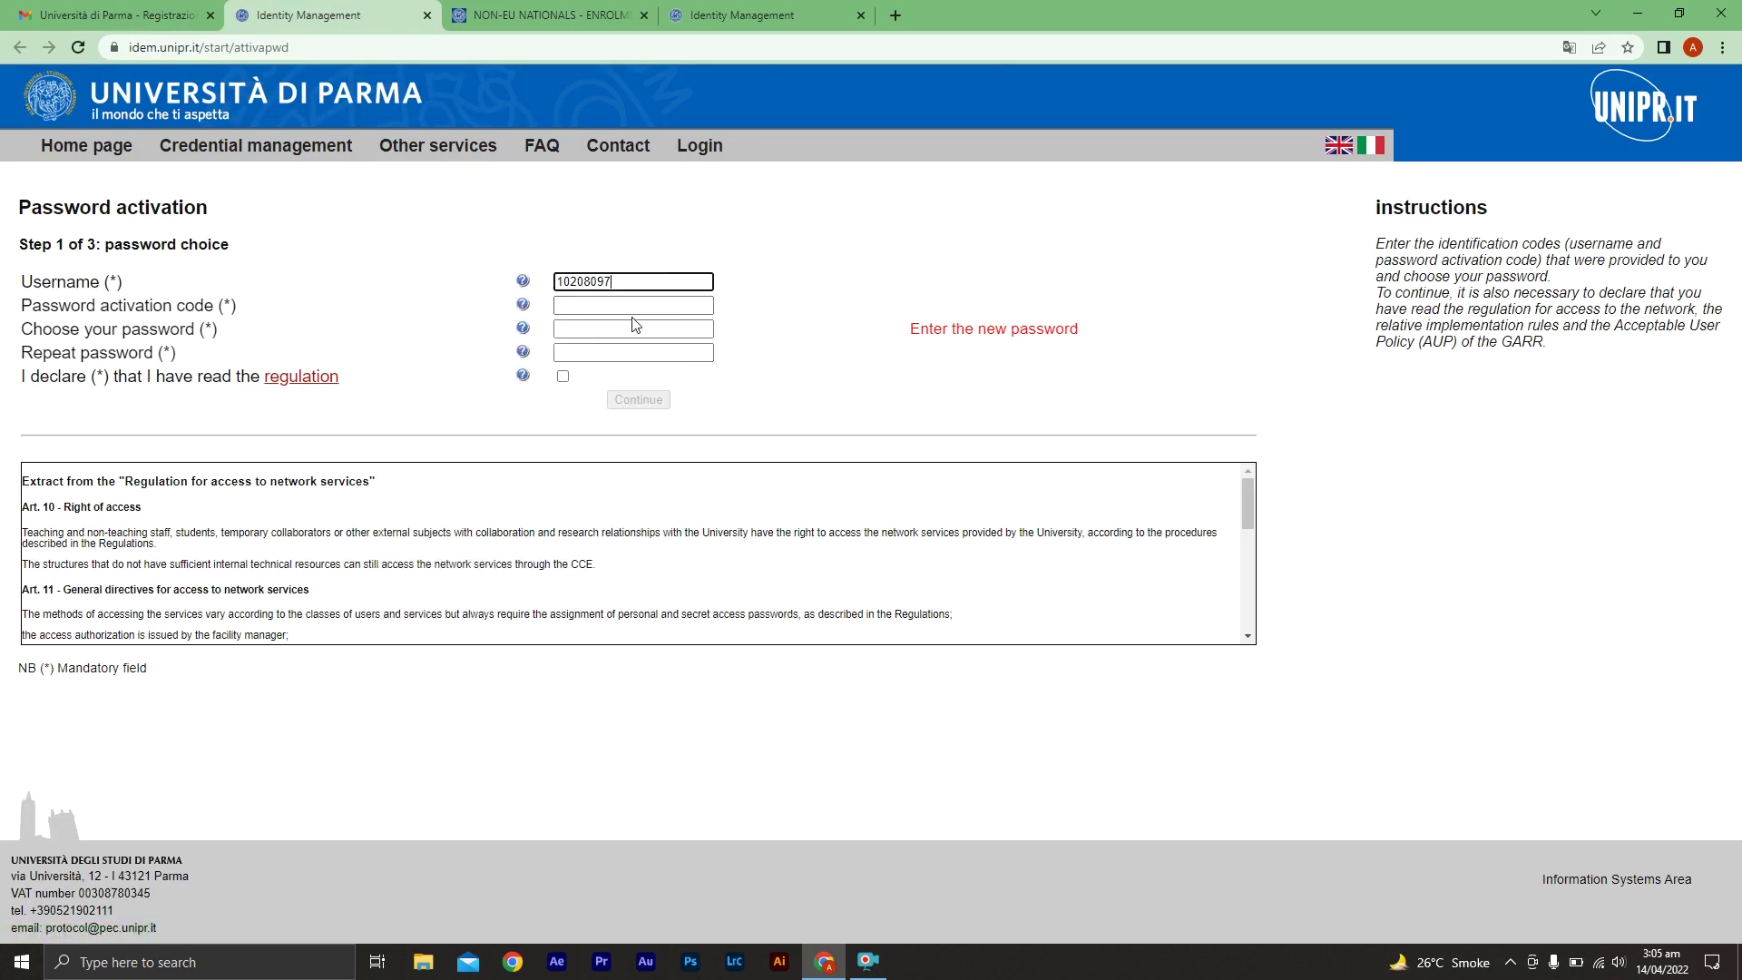
Paste the activation code, enter and repeat a new password, accept the regulation, and continue
{"action": "left_click", "coordinate": [578, 302]}
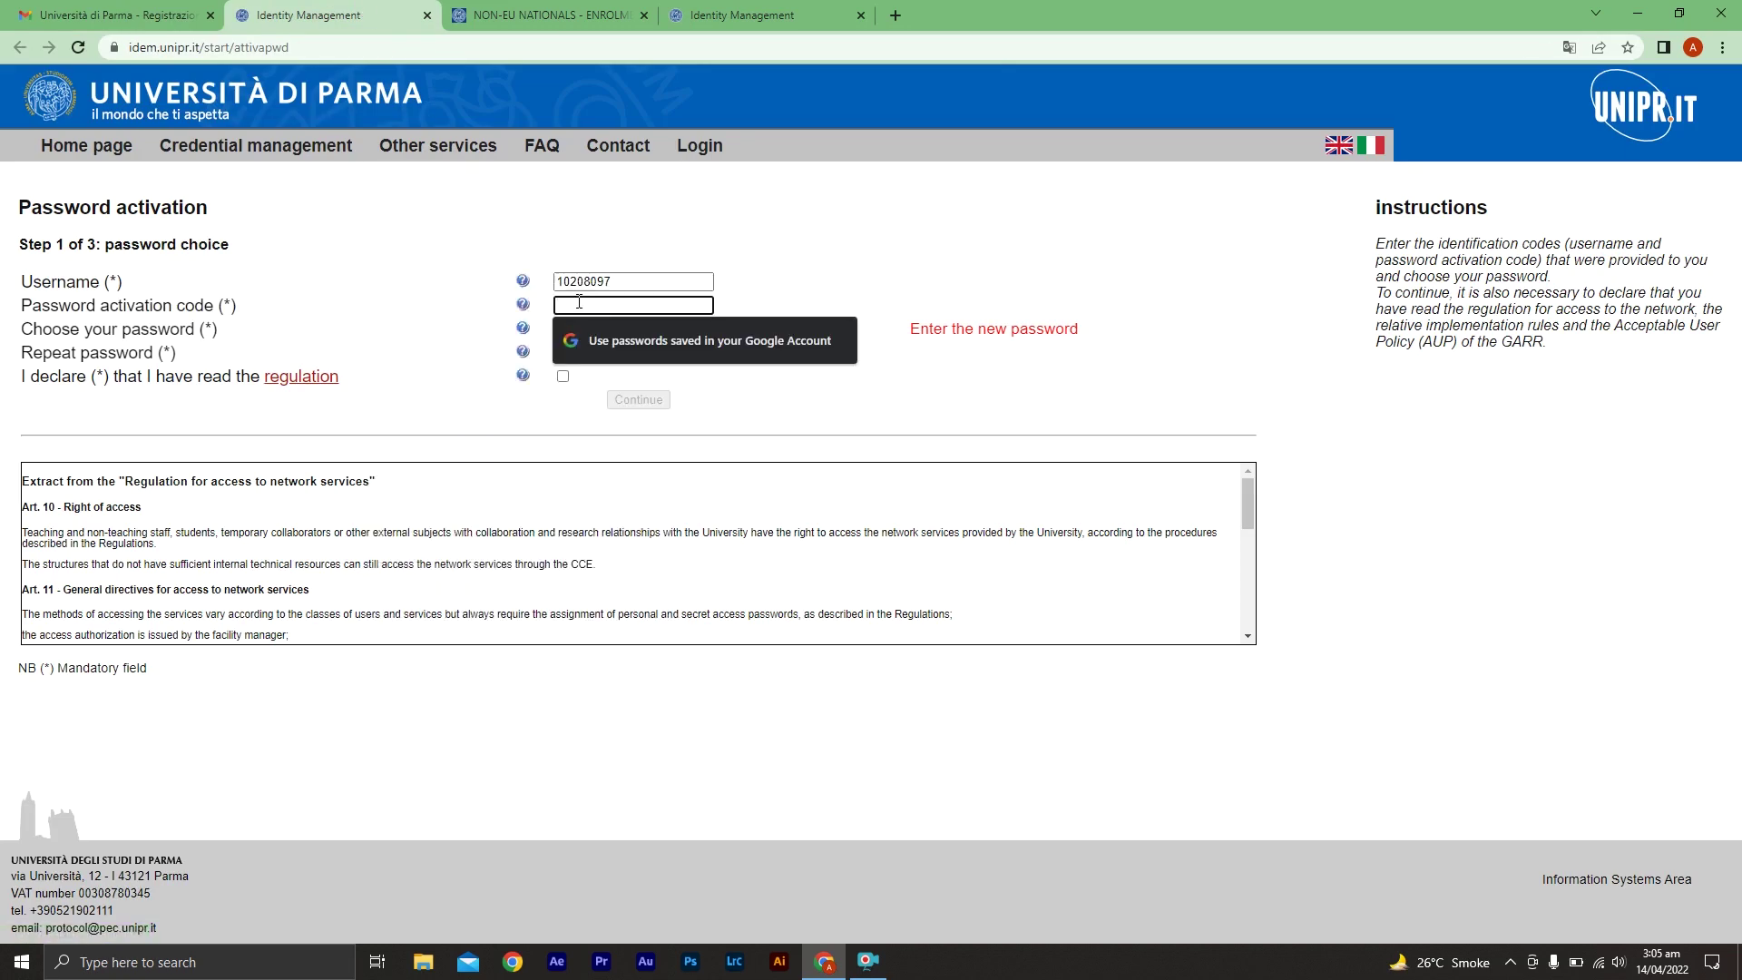
{"action": "key", "text": "ctrl+v"}
{"action": "left_click", "coordinate": [585, 329]}
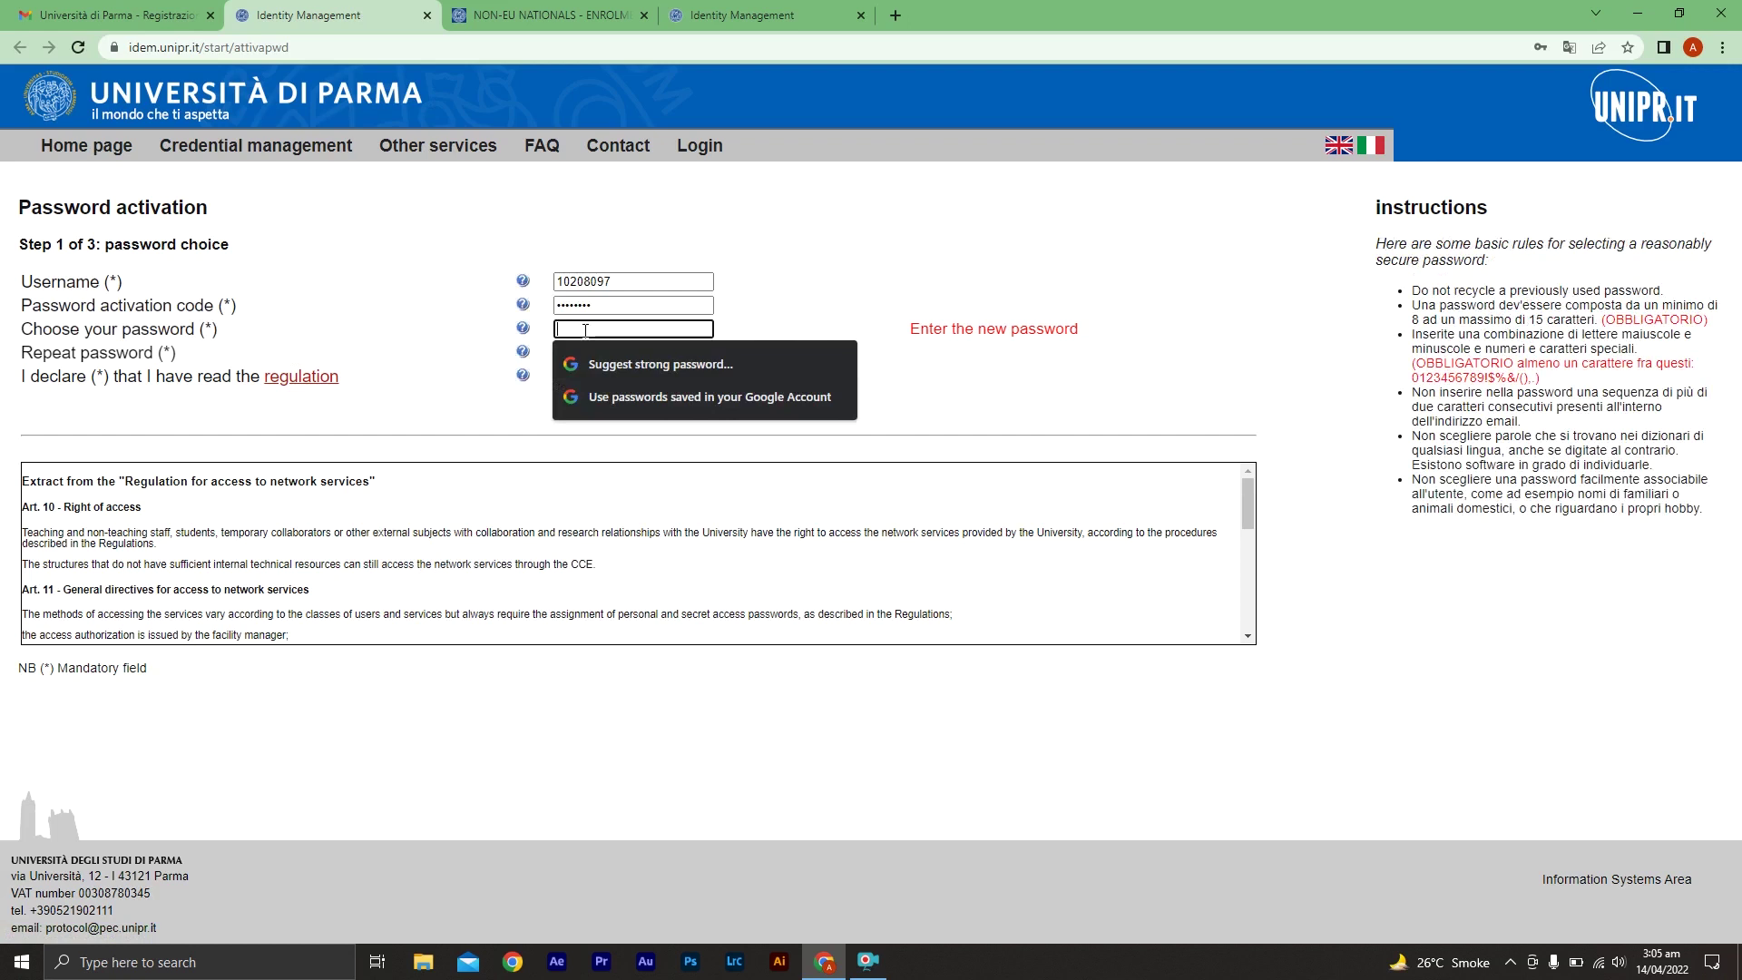
{"action": "type", "text": "•••"}
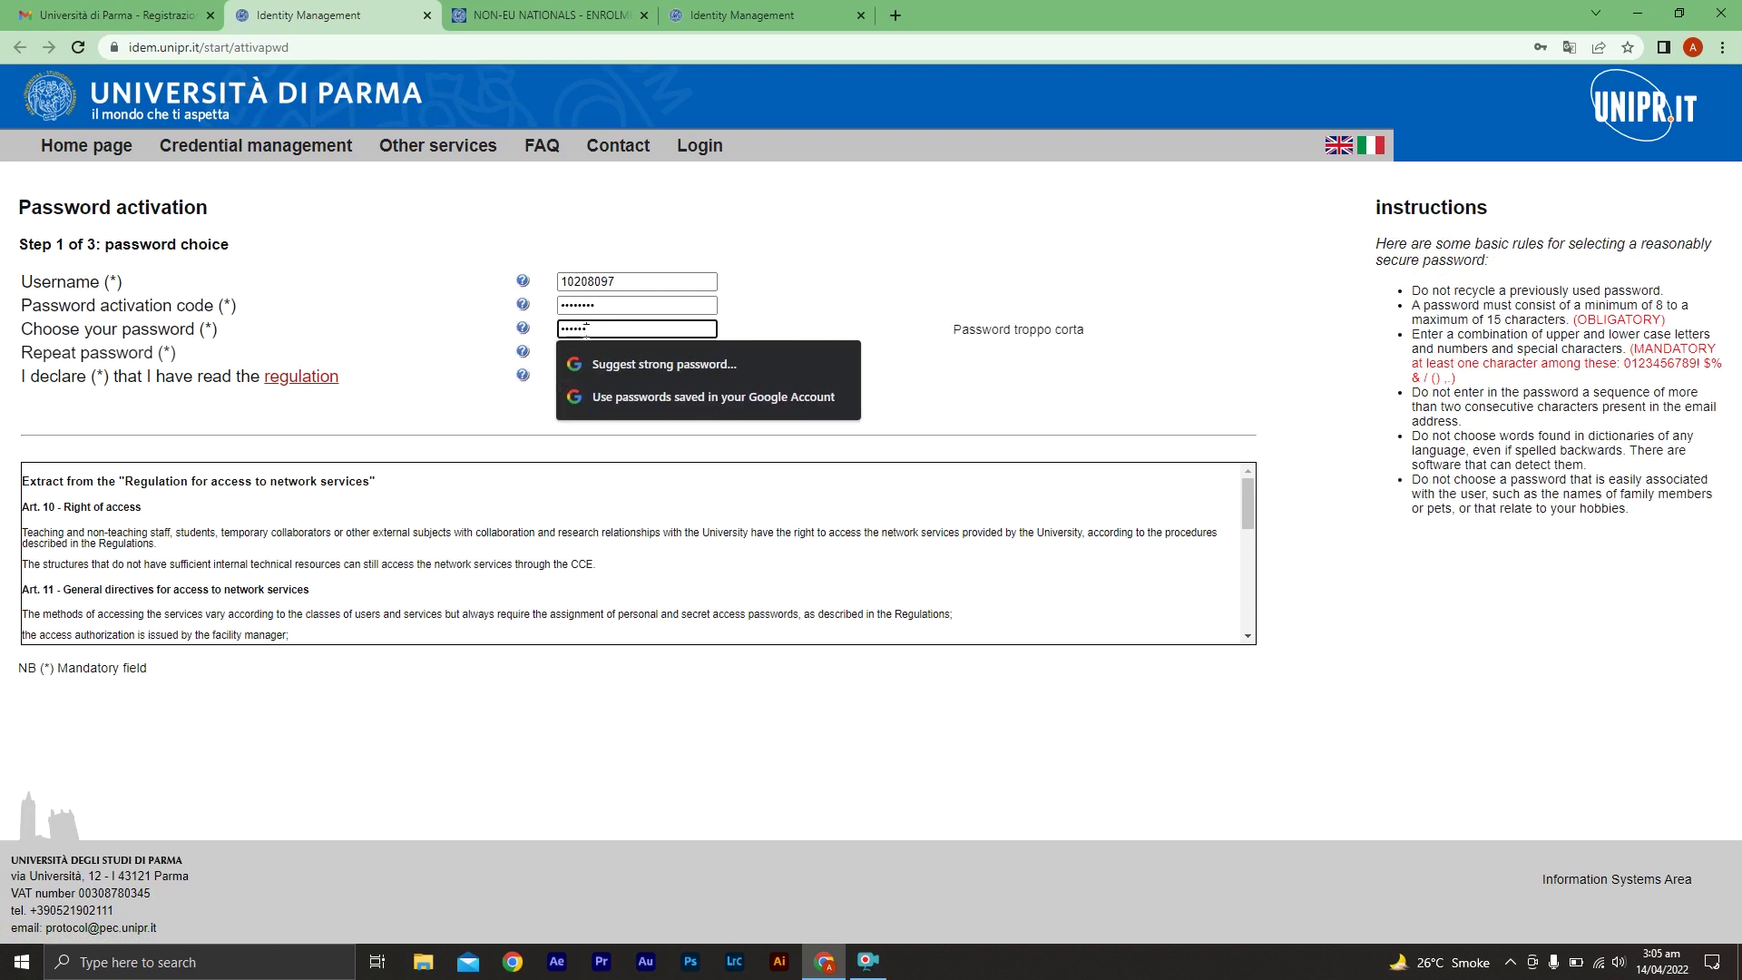
{"action": "type", "text": "••••"}
{"action": "left_click", "coordinate": [682, 352]}
{"action": "type", "text": "••••••••••"}
{"action": "left_click", "coordinate": [564, 377]}
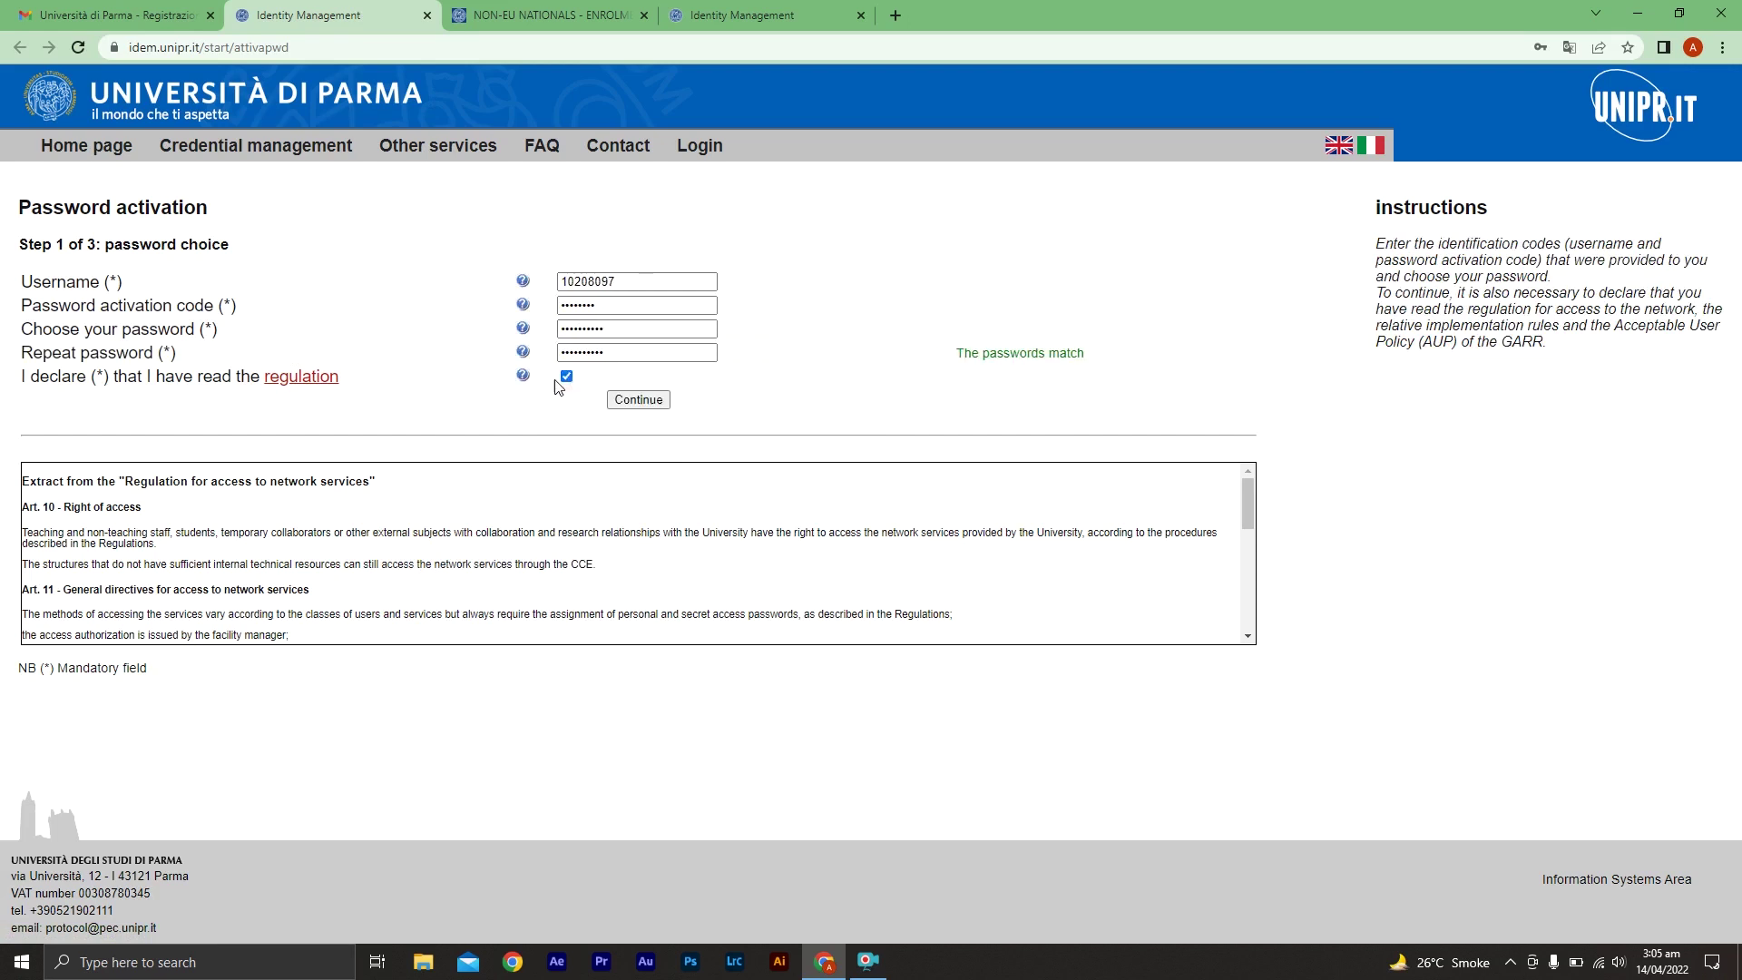
{"action": "left_click", "coordinate": [640, 404]}
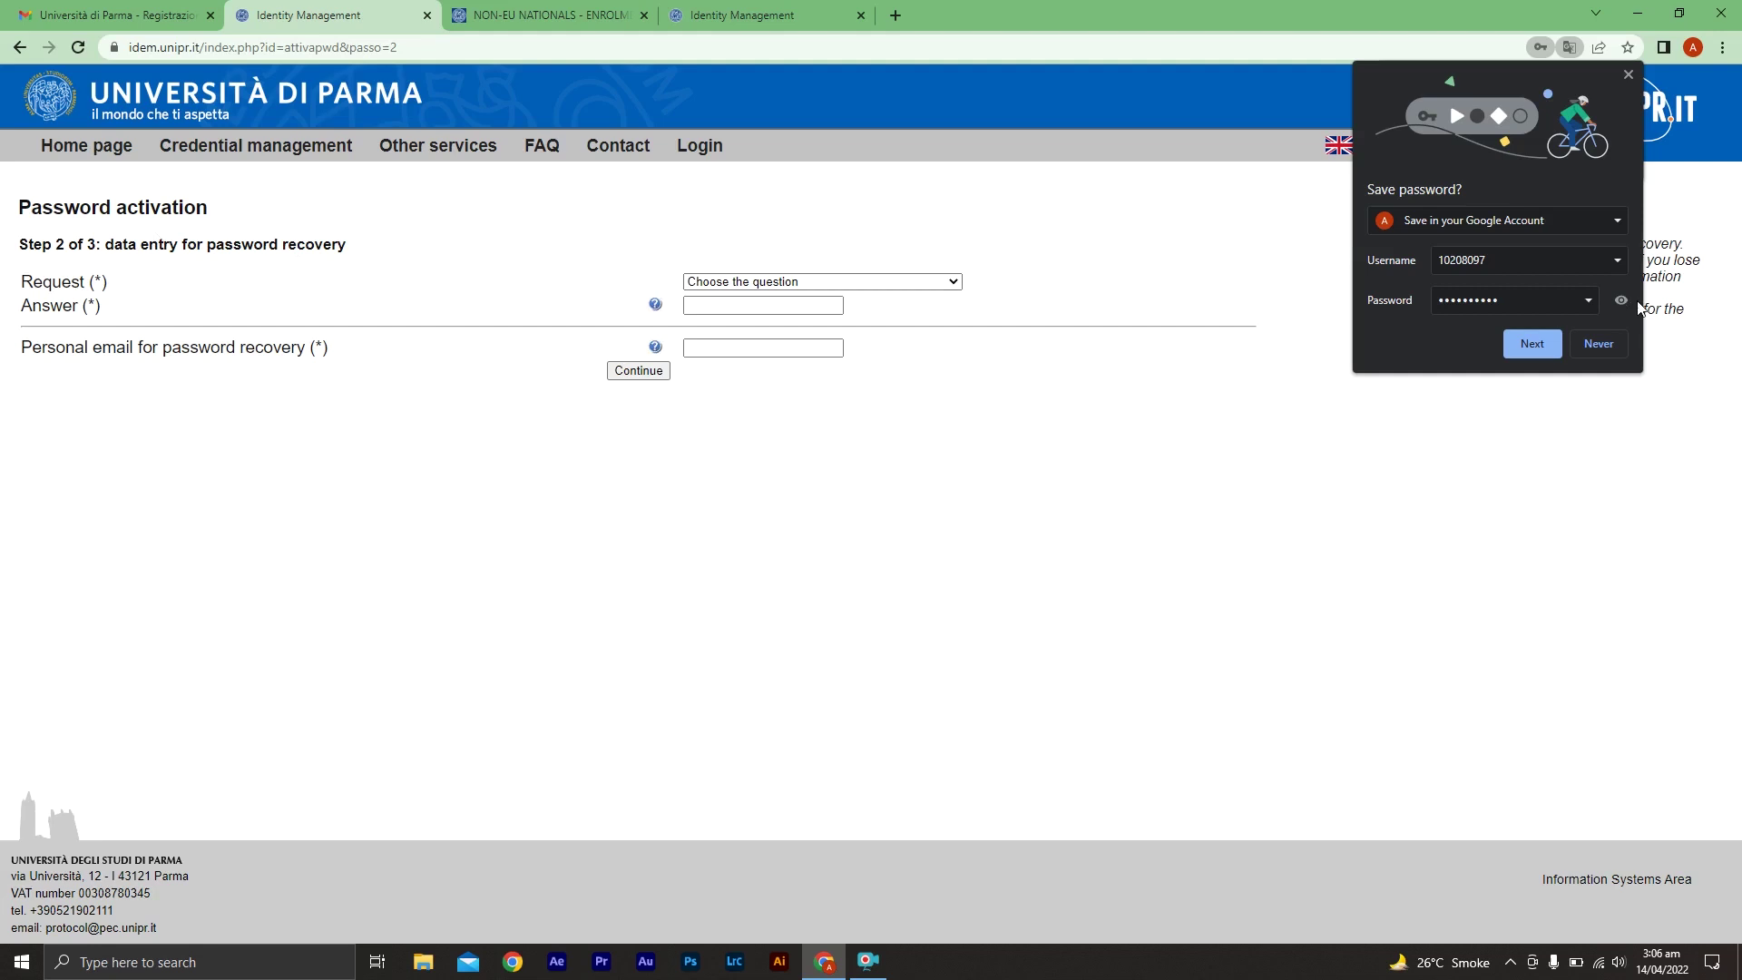
Decline saving the password in Chrome and choose the first-pet security question
{"action": "left_click", "coordinate": [1598, 343]}
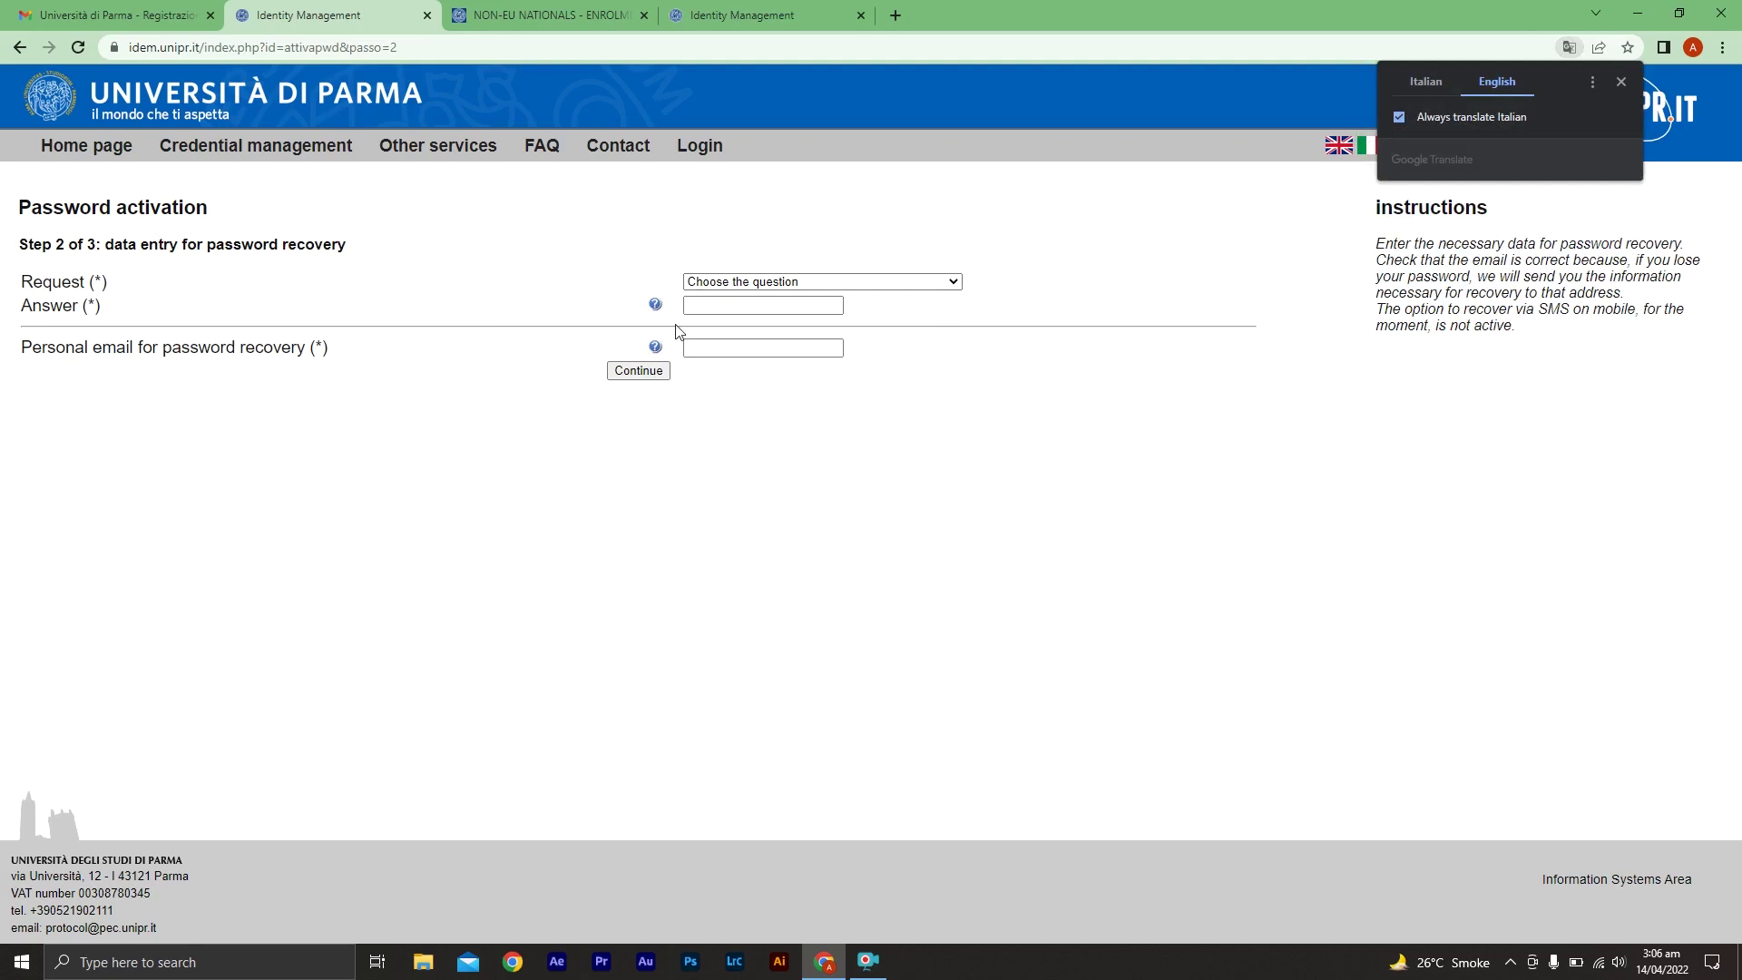
{"action": "left_click", "coordinate": [896, 286]}
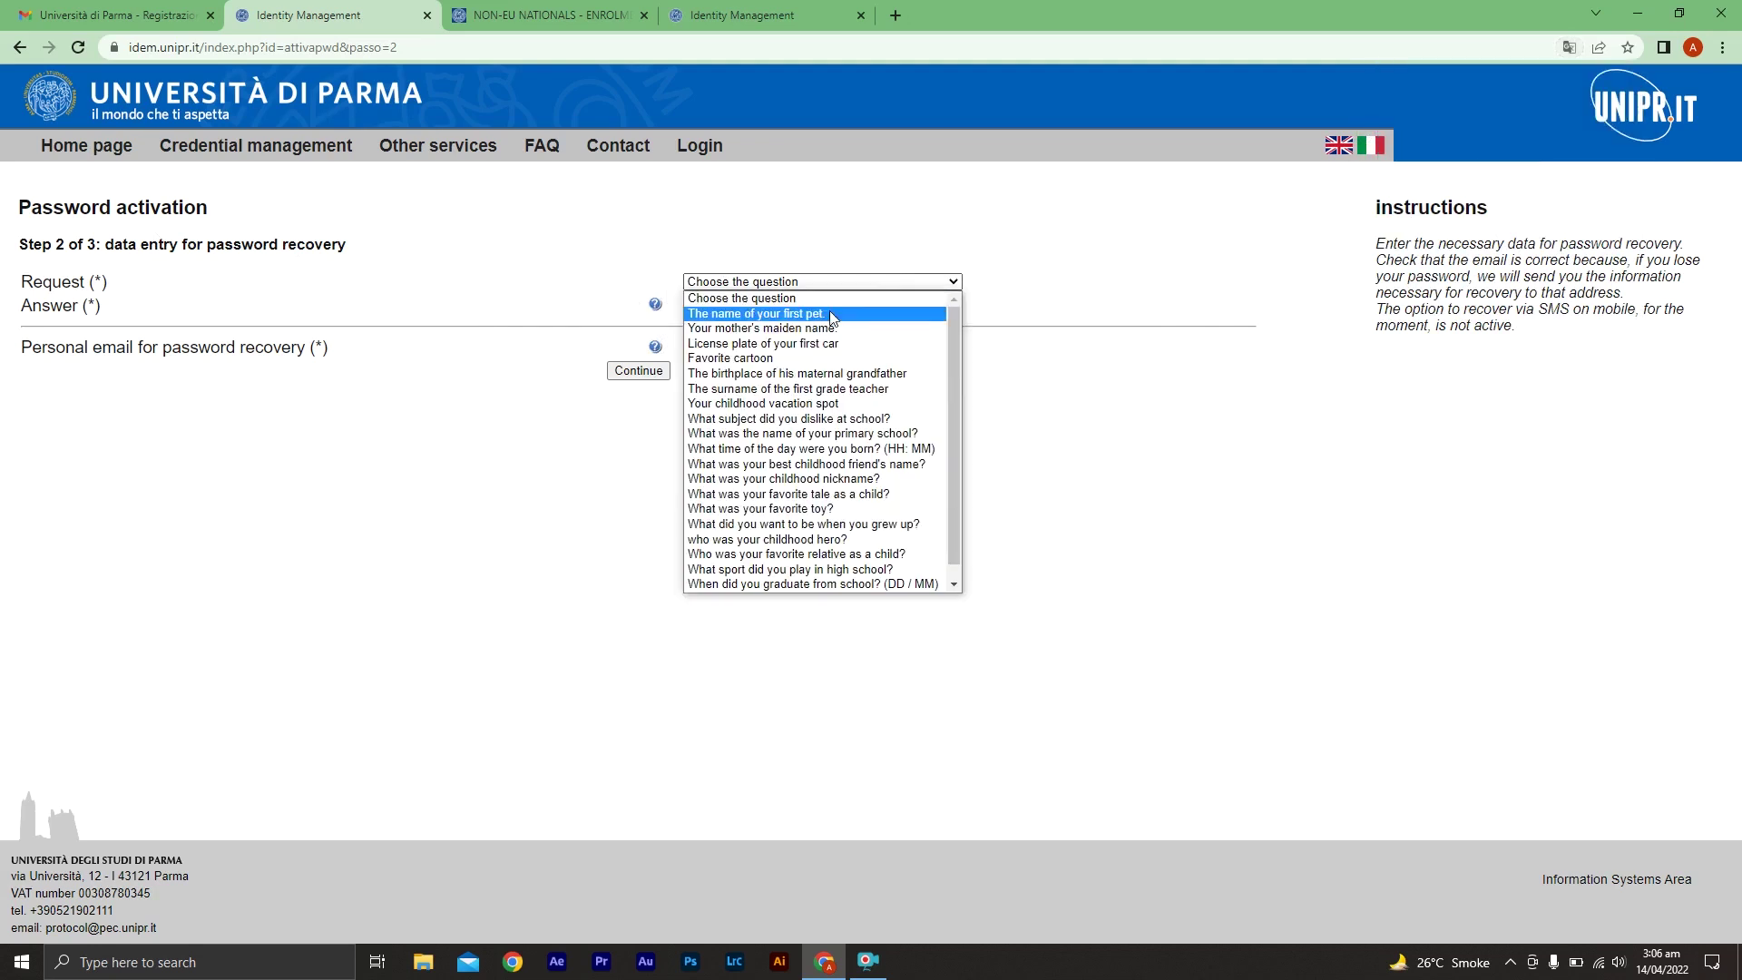
{"action": "left_click", "coordinate": [833, 314]}
{"action": "left_click", "coordinate": [785, 312]}
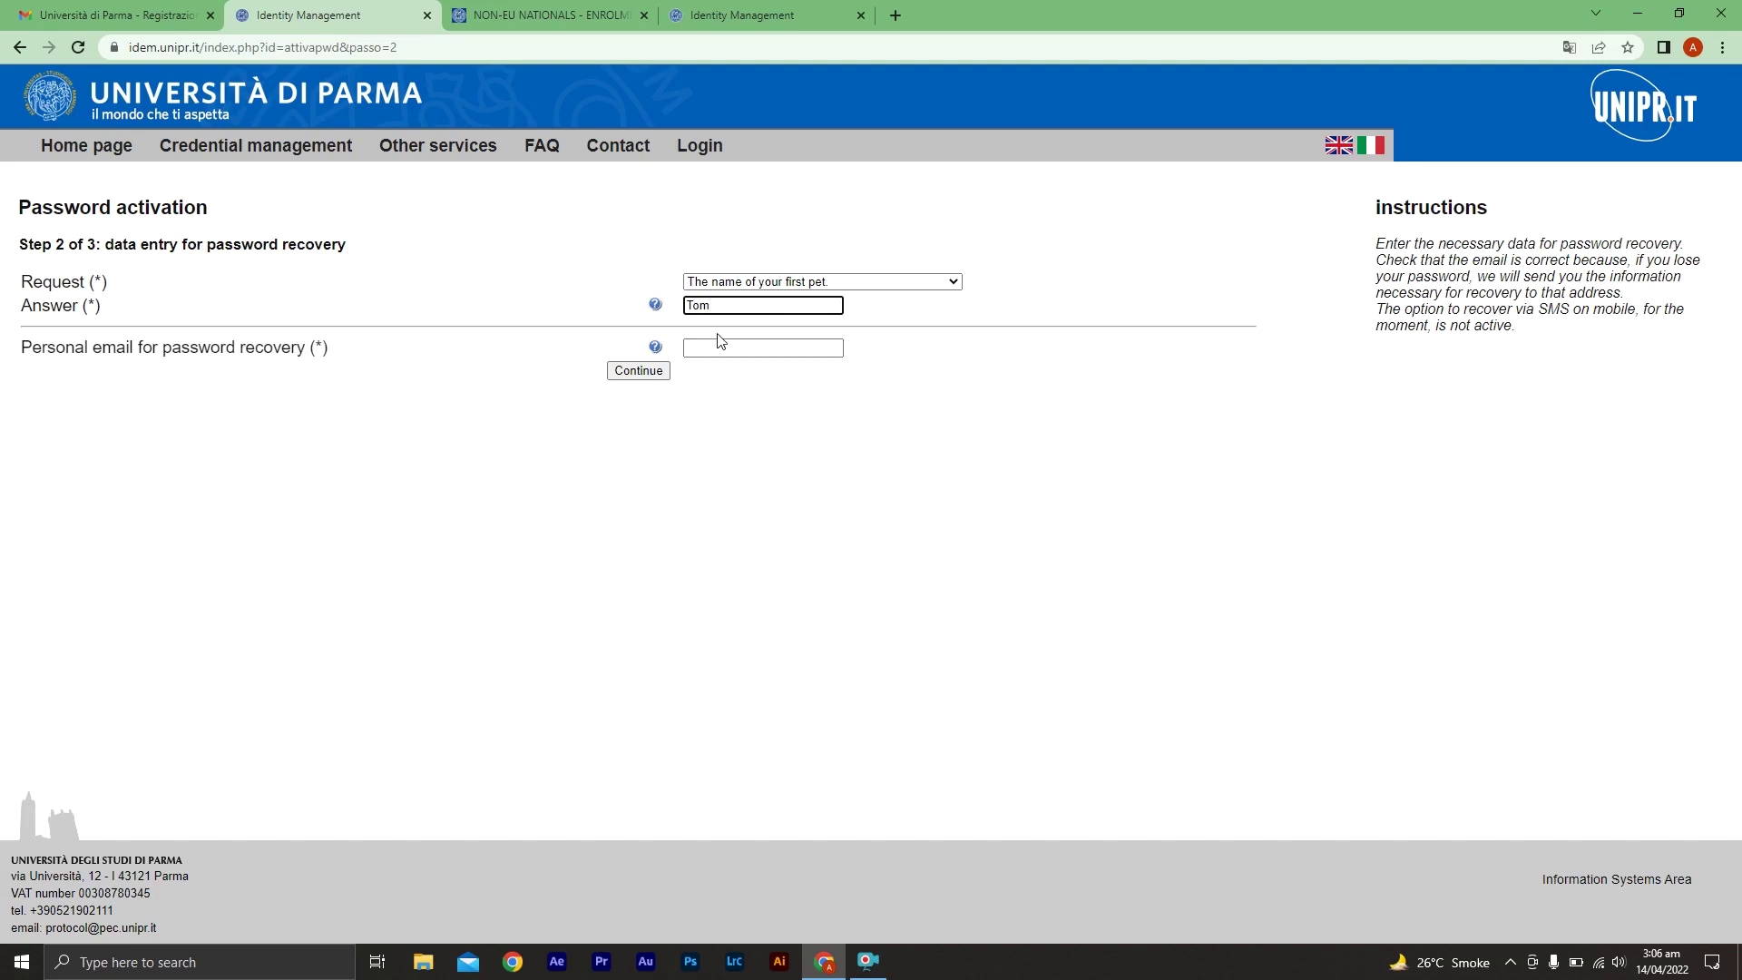
Paste the personal recovery email, submit the recovery data, and go to the university login page
{"action": "left_click", "coordinate": [107, 16]}
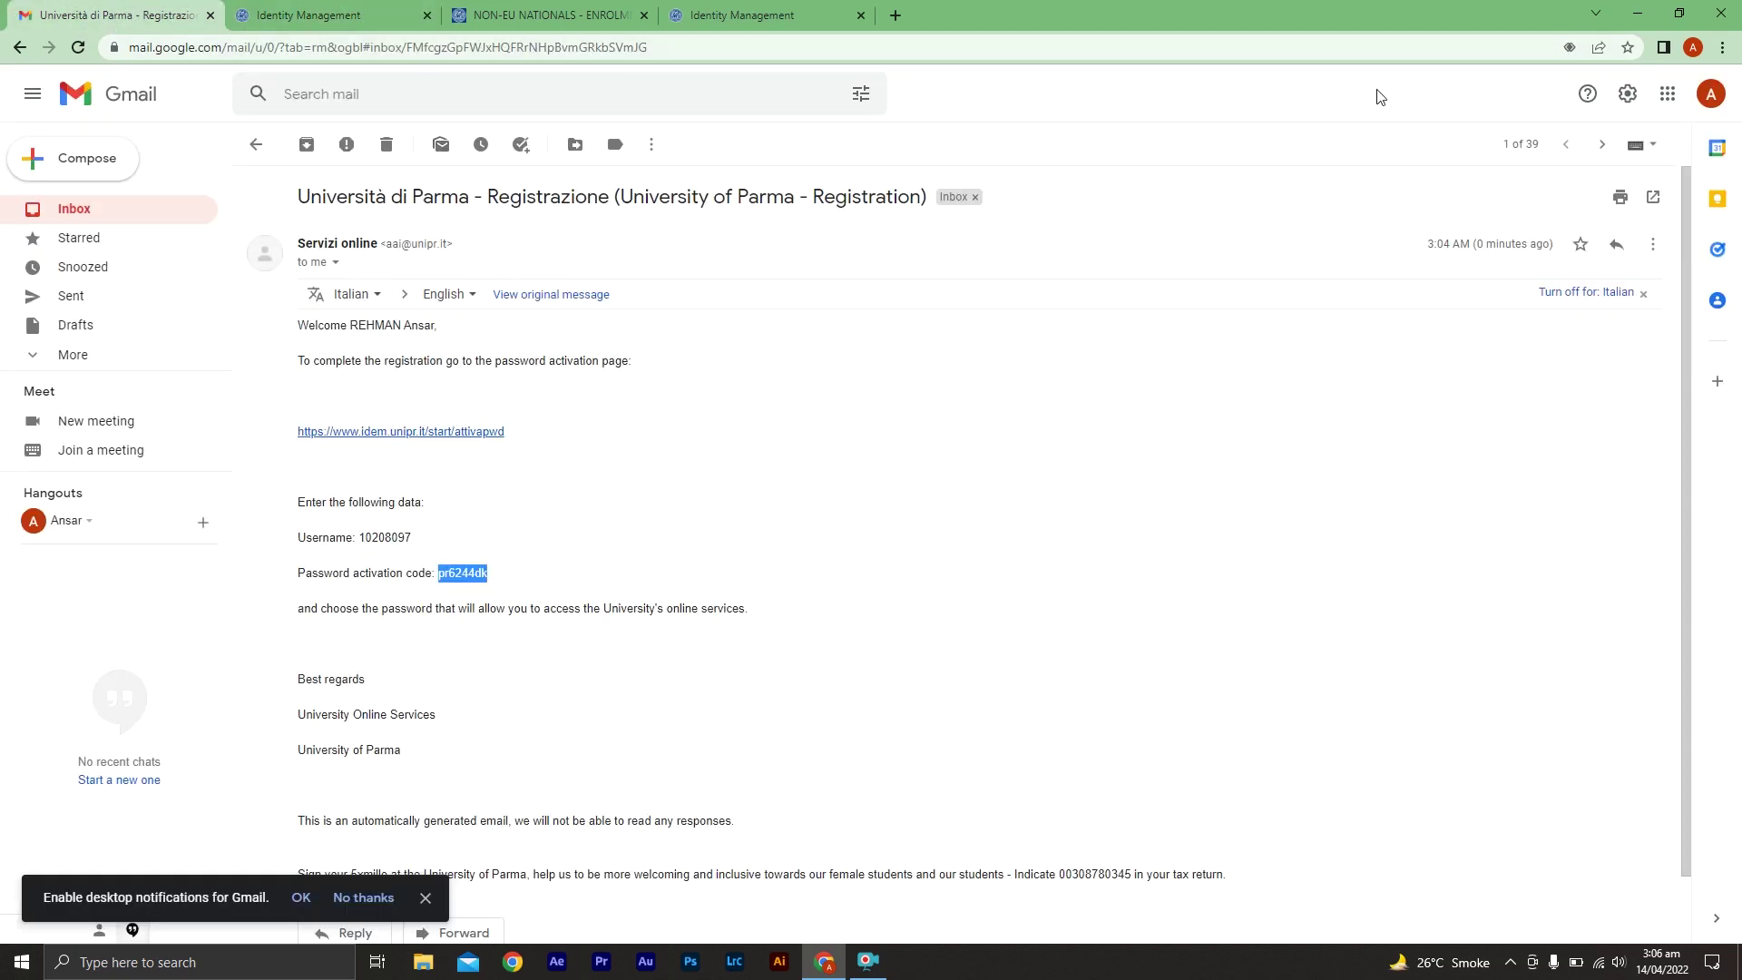
{"action": "key", "text": "ctrl+Tab"}
{"action": "left_click", "coordinate": [772, 347]}
{"action": "key", "text": "ctrl+v"}
{"action": "left_click", "coordinate": [637, 370]}
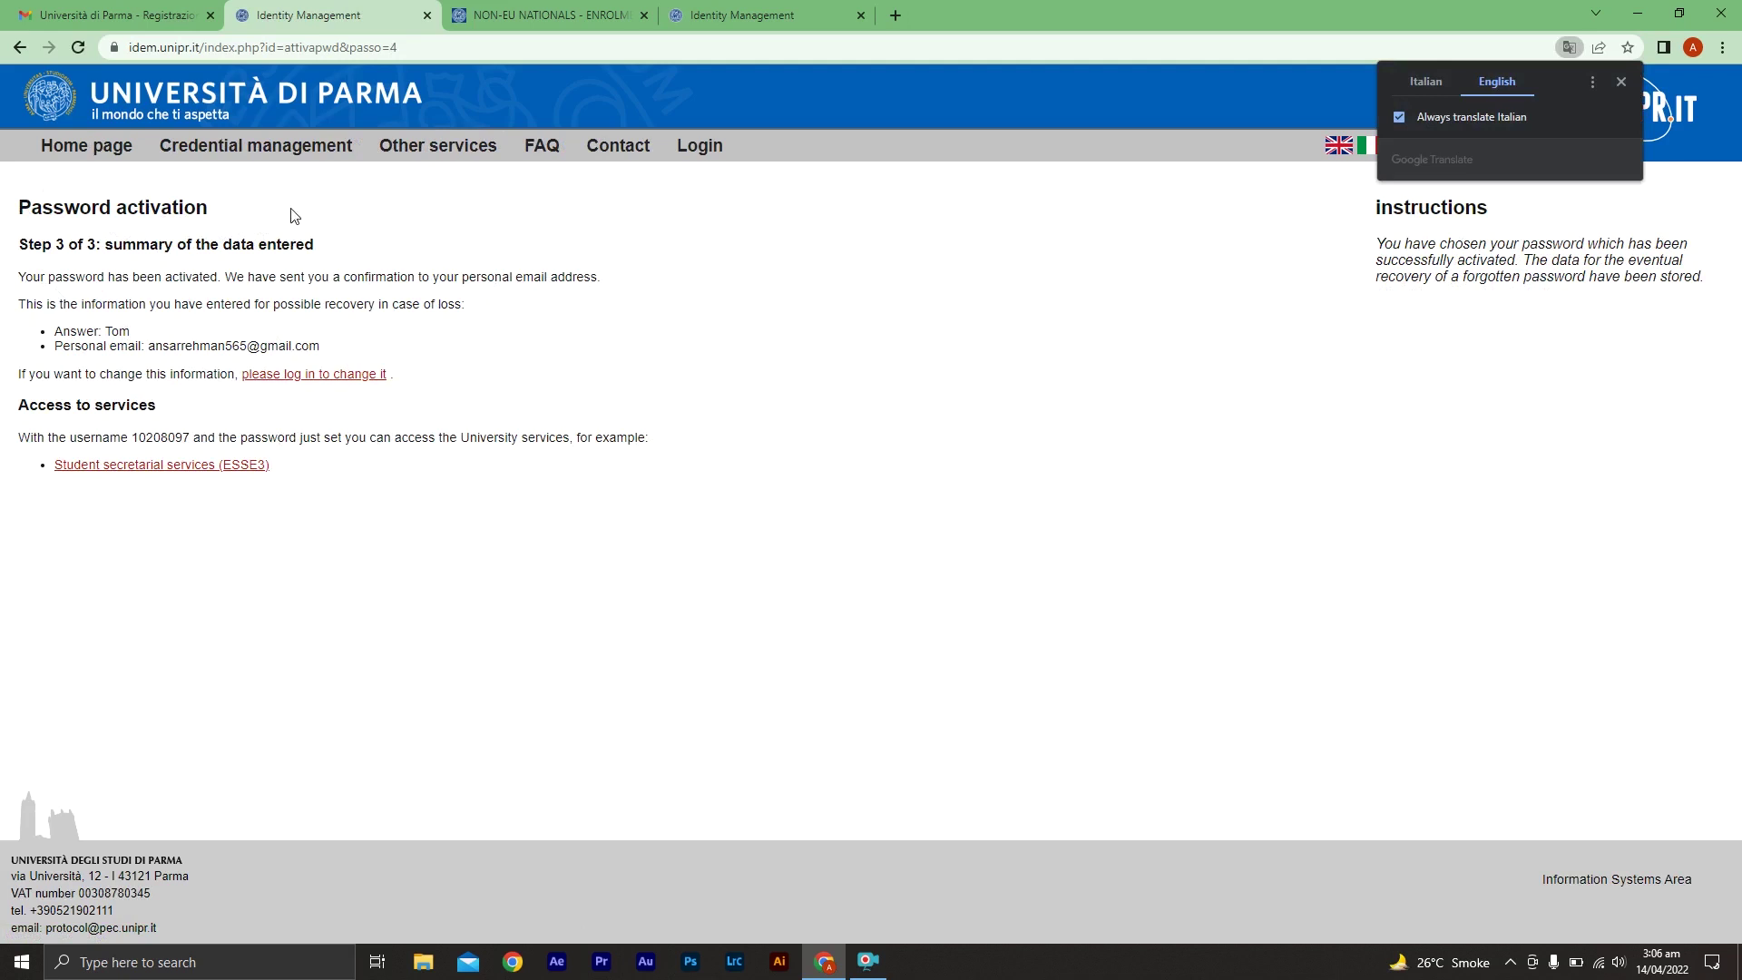
{"action": "left_click", "coordinate": [710, 152]}
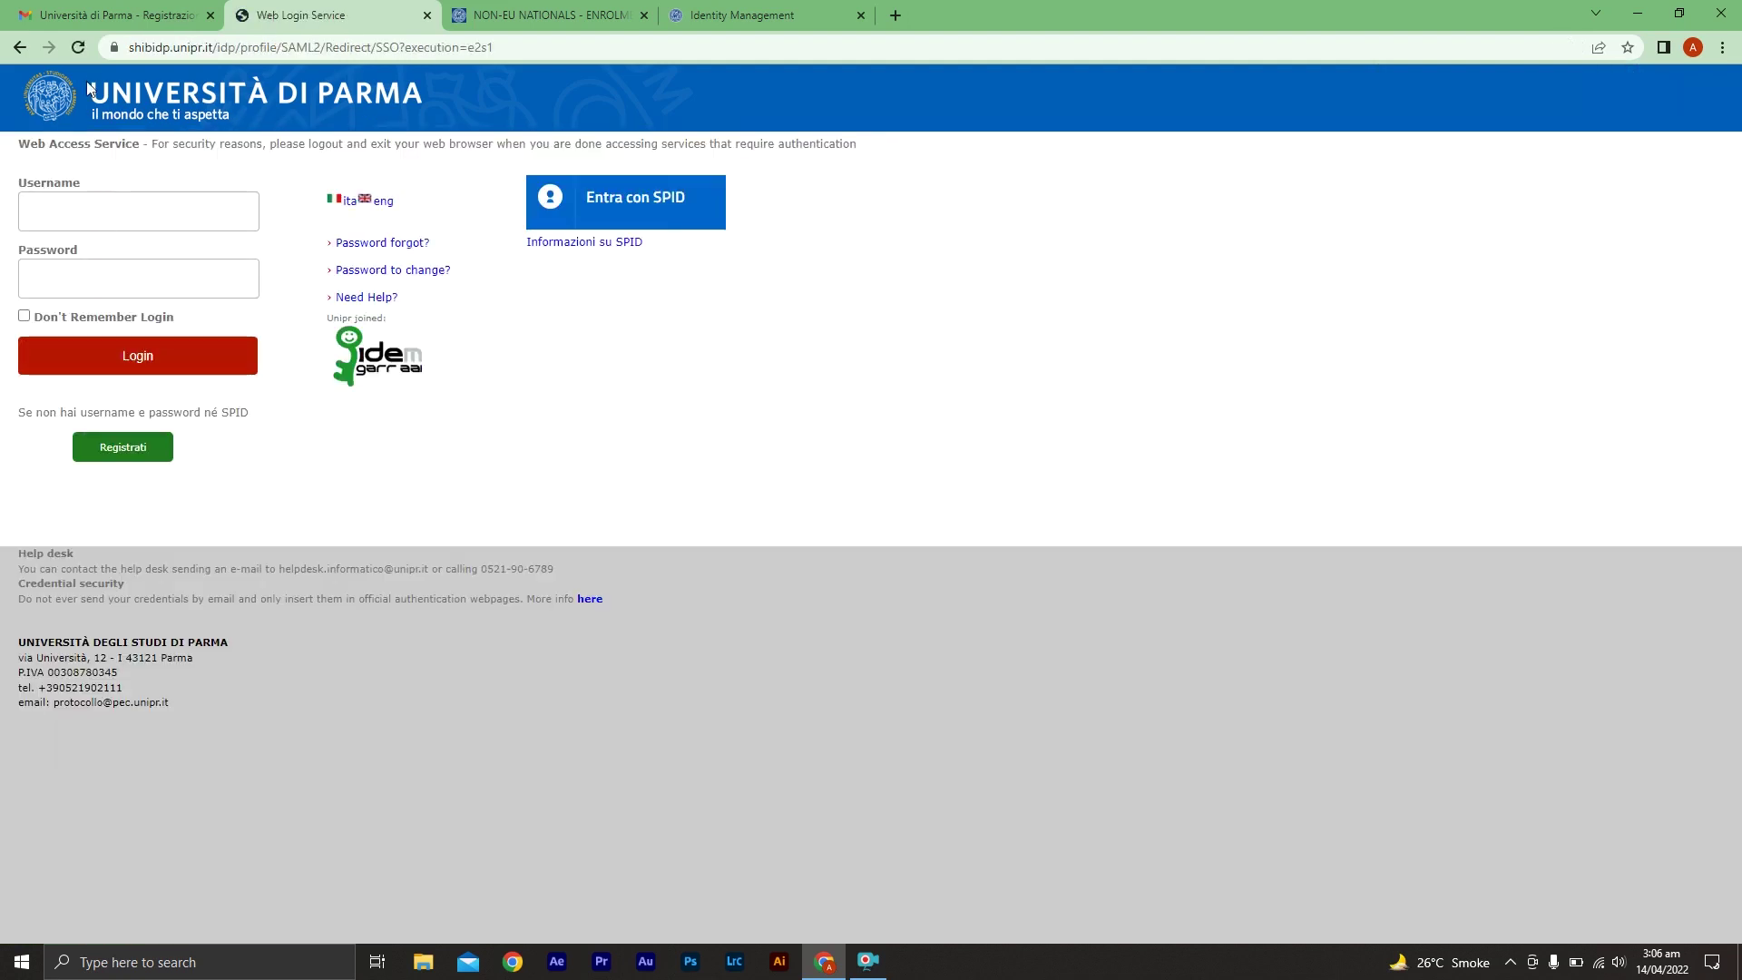
Copy the new username from the registration email into the login Username field
{"action": "left_click", "coordinate": [109, 15]}
{"action": "left_click", "coordinate": [386, 542]}
{"action": "double_click", "coordinate": [386, 542]}
{"action": "key", "text": "ctrl+c"}
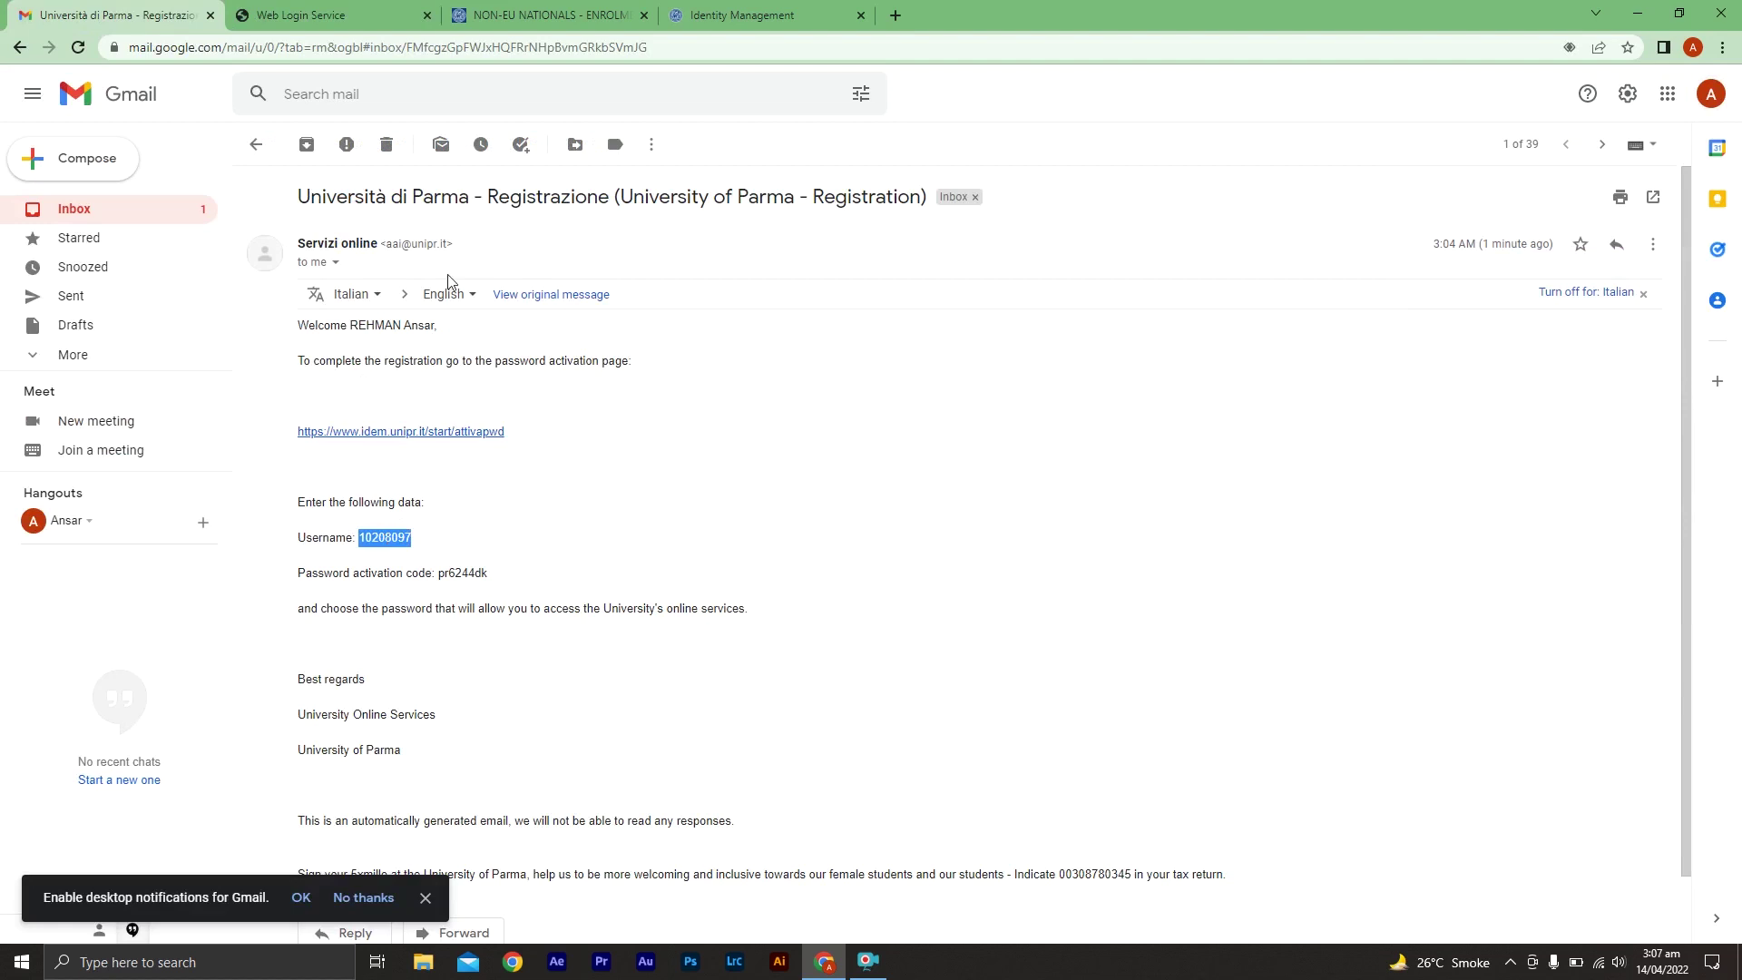
{"action": "left_click", "coordinate": [295, 15]}
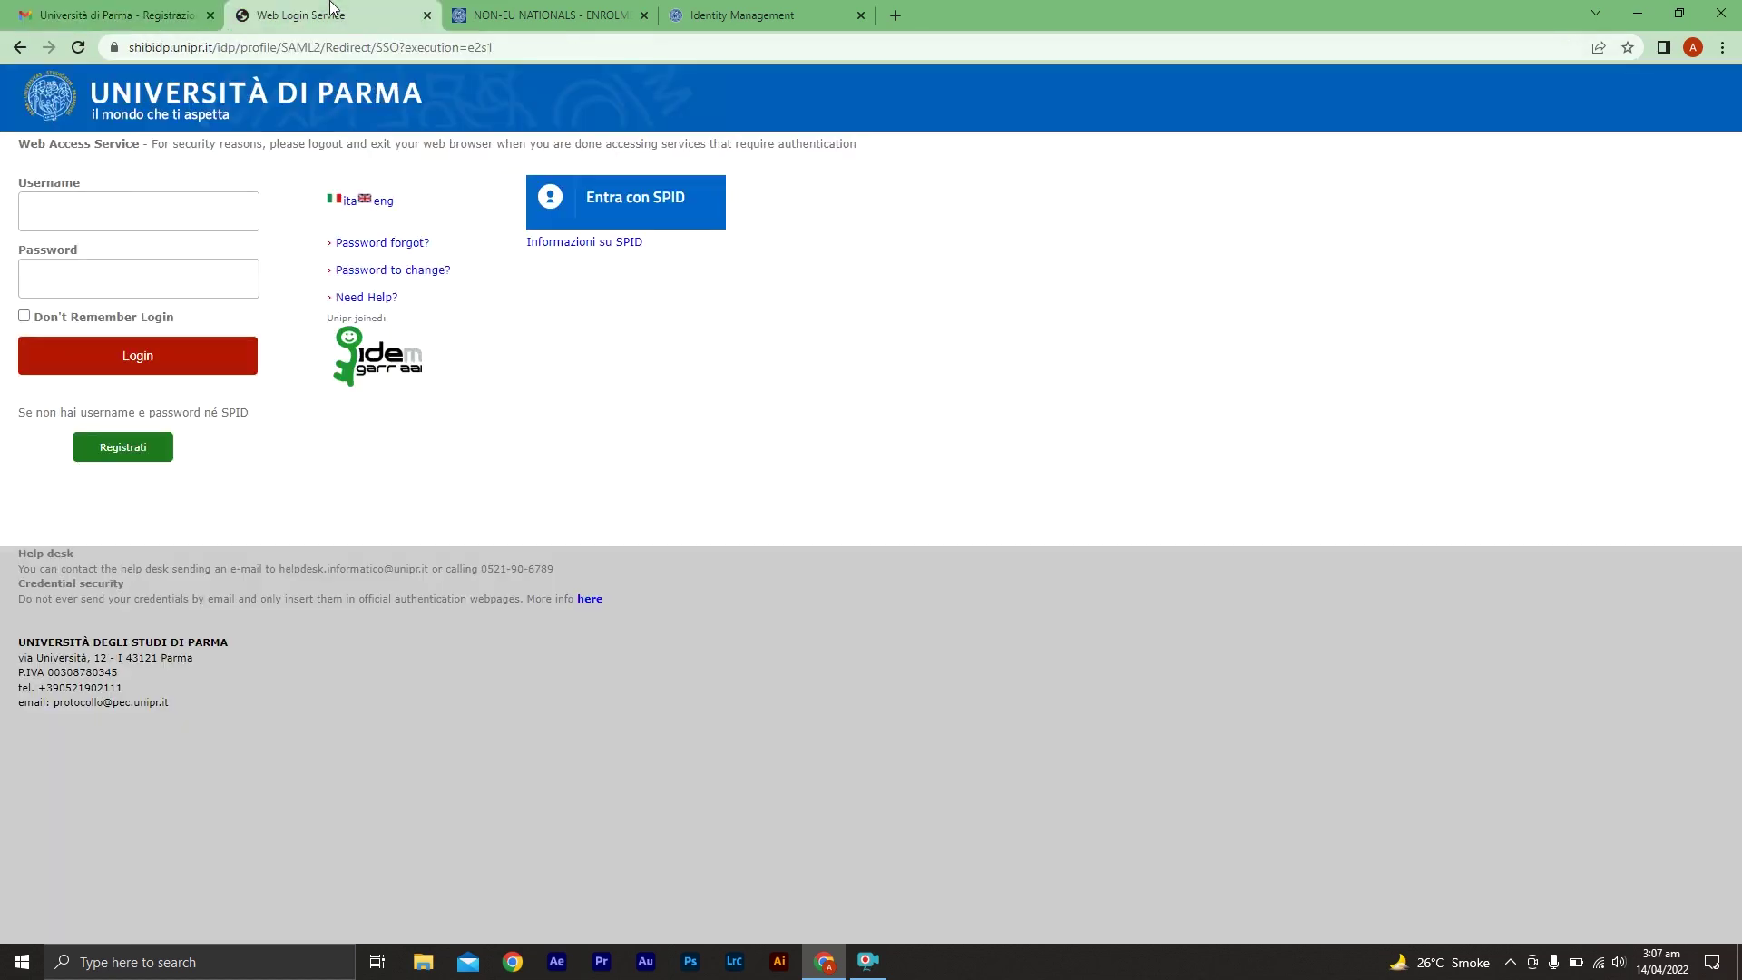
{"action": "left_click", "coordinate": [138, 216]}
{"action": "key", "text": "ctrl+v"}
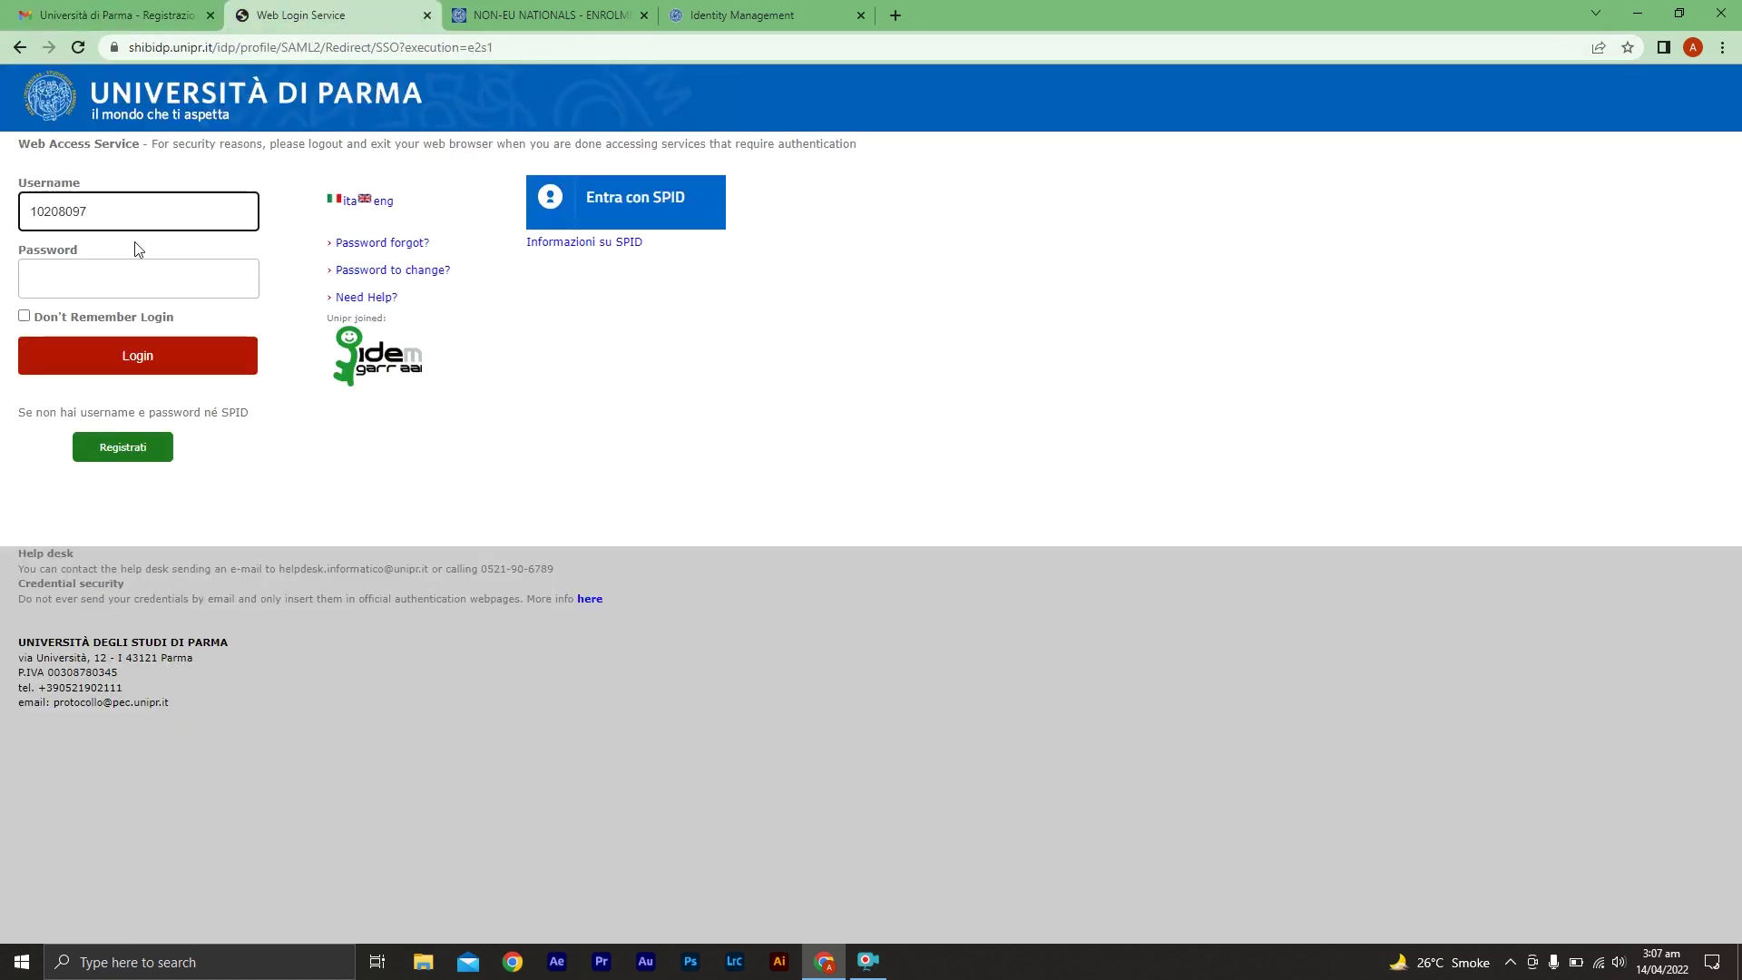
Enter the new account password and log in to the university services
{"action": "left_click", "coordinate": [114, 16]}
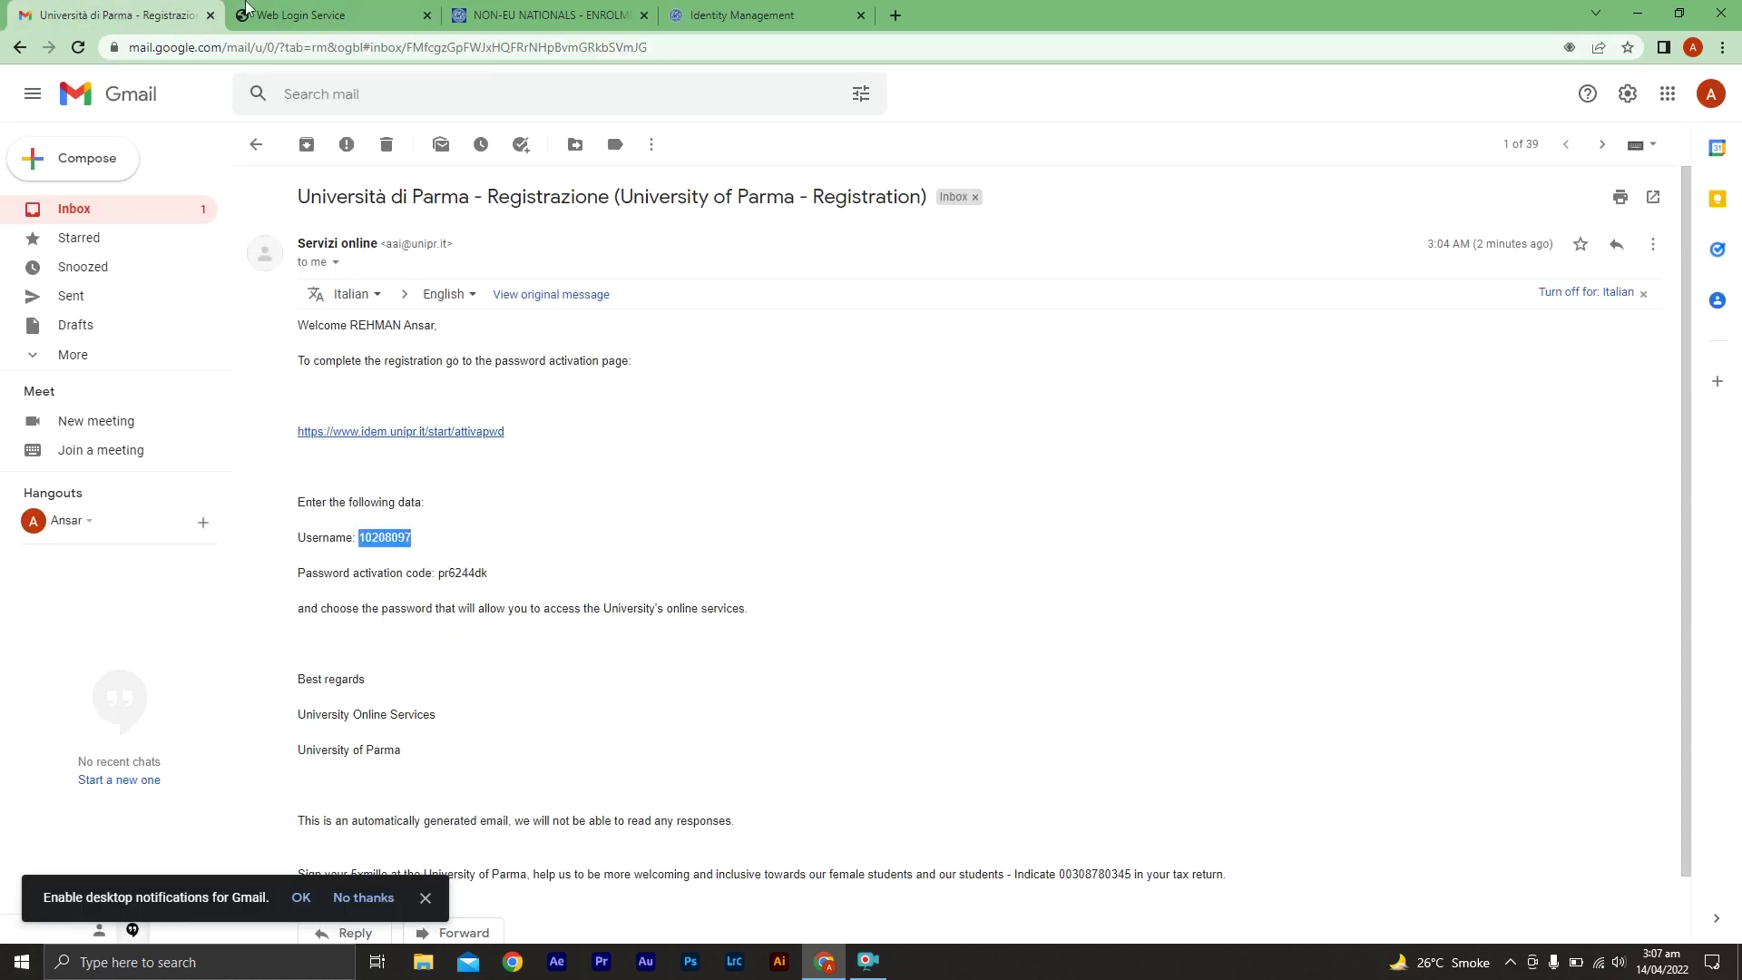
{"action": "left_click", "coordinate": [345, 16]}
{"action": "left_click", "coordinate": [232, 275]}
{"action": "type", "text": "••"}
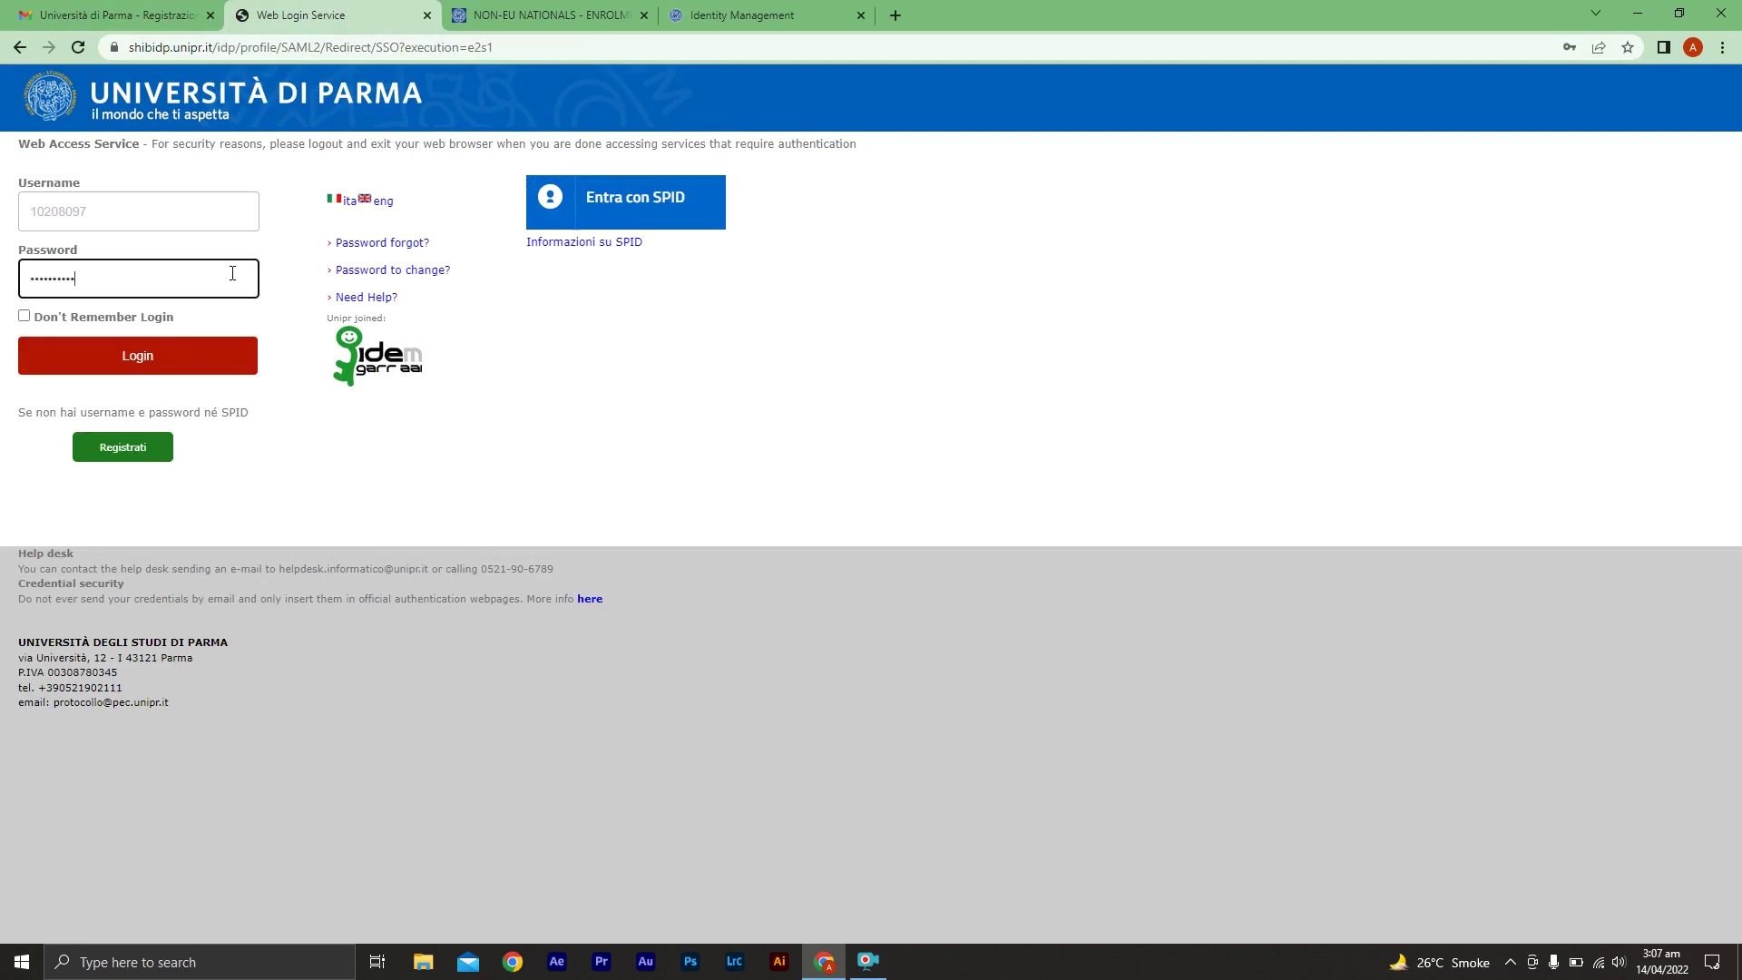
{"action": "left_click", "coordinate": [196, 353]}
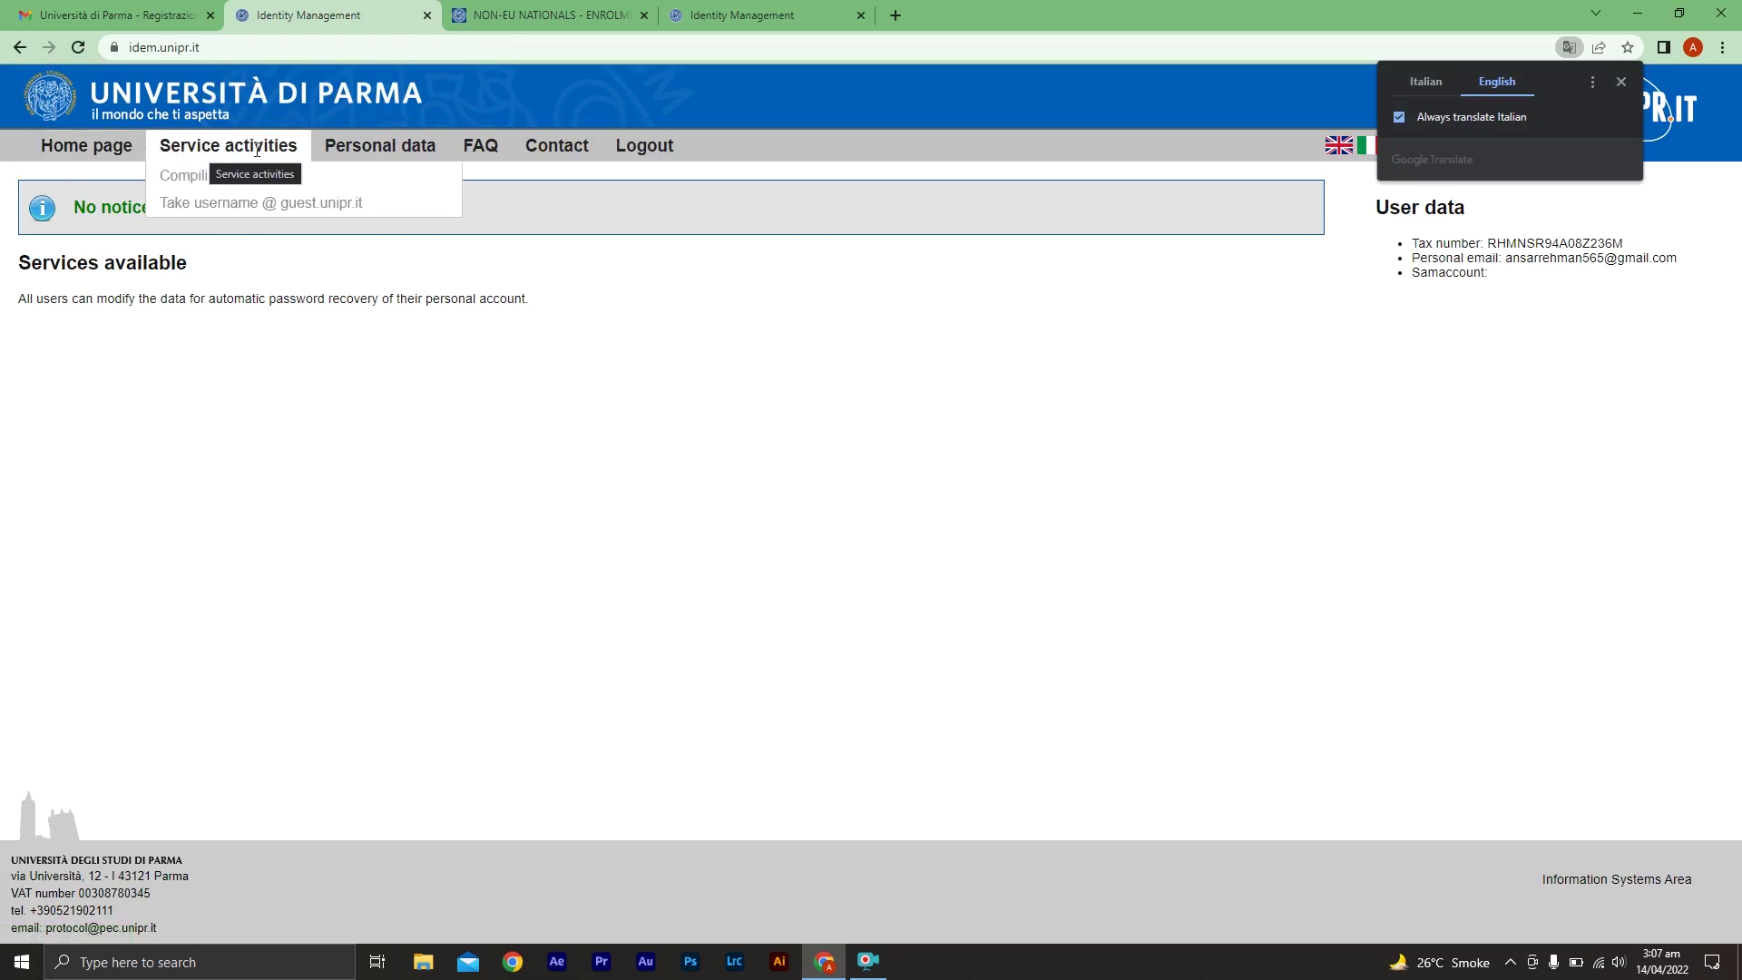
Open the Pre-Admission Application Form from the Personal data menu
{"action": "mouse_move", "coordinate": [384, 147]}
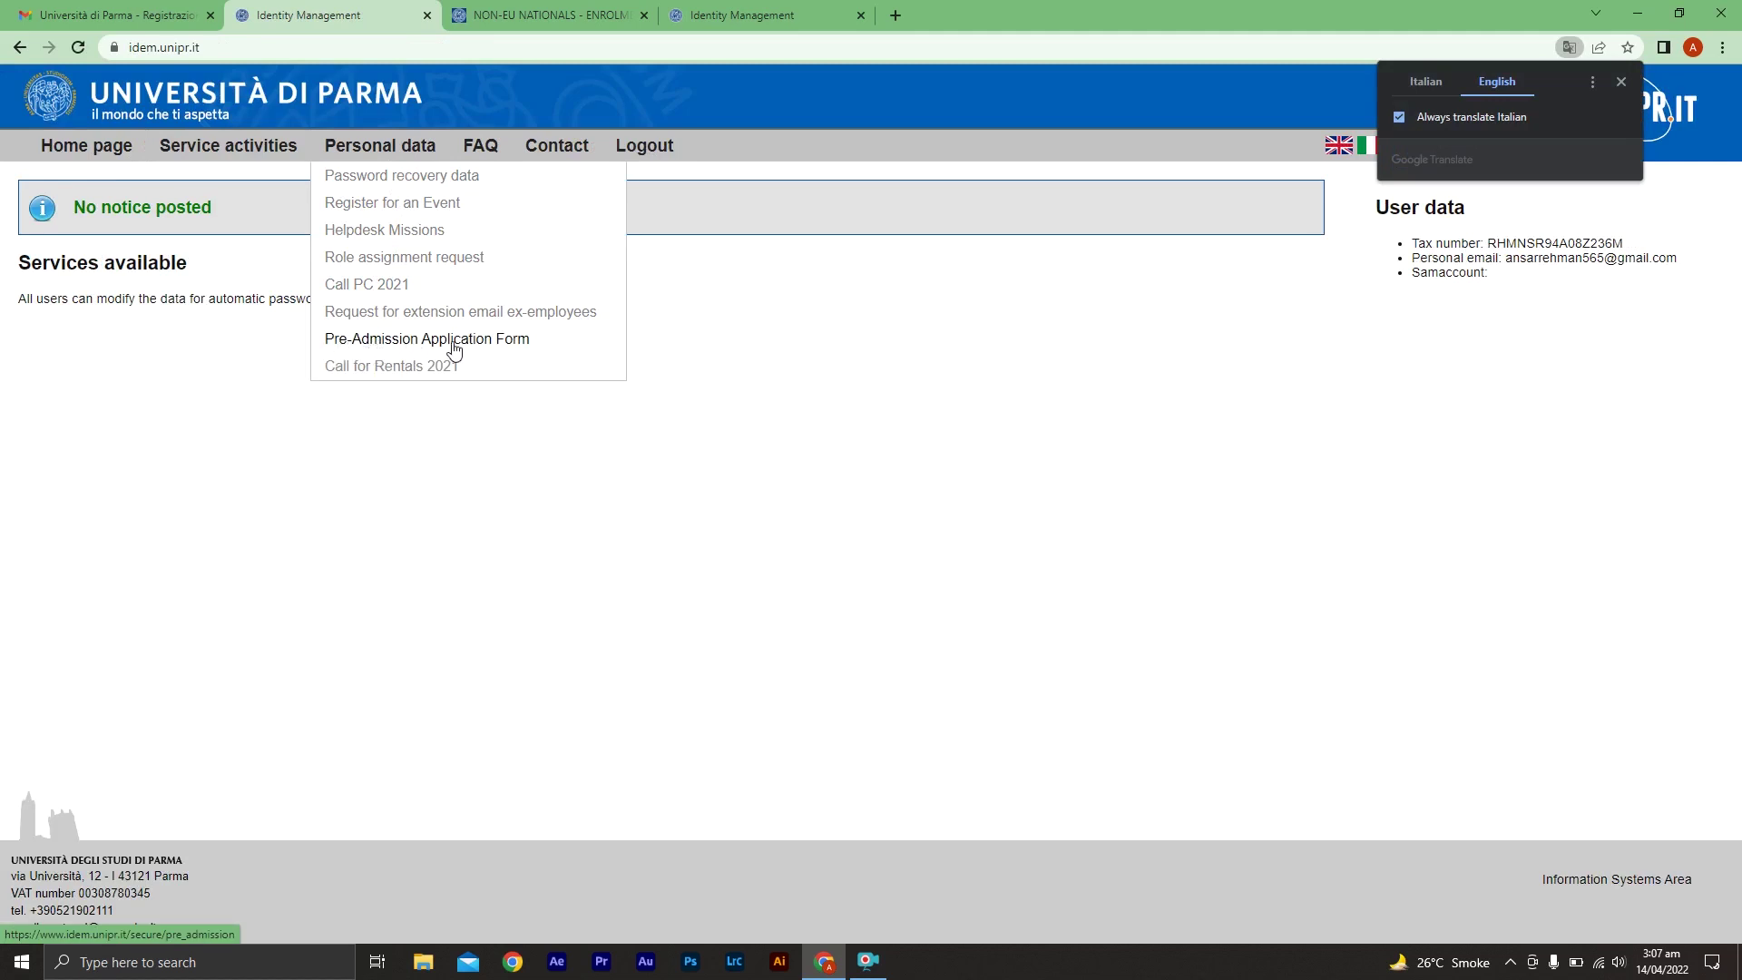
{"action": "left_click", "coordinate": [397, 345]}
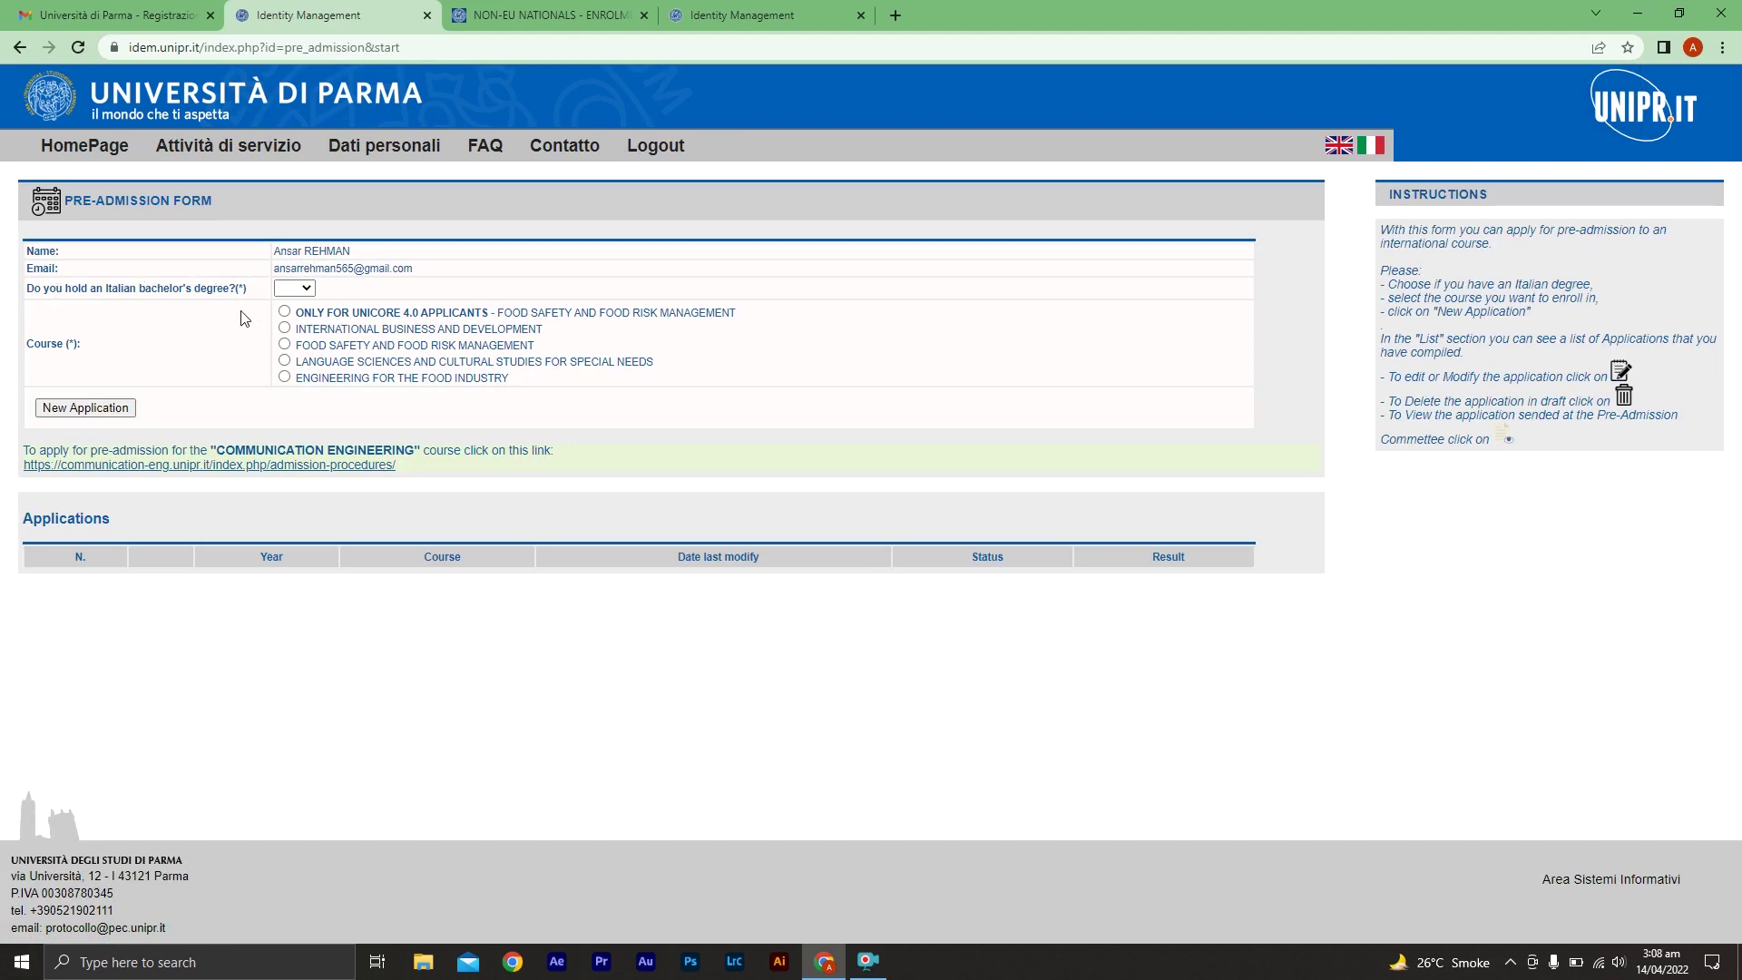
Answer No to holding an Italian bachelor's degree and start a new International Business and Development application
{"action": "left_click", "coordinate": [294, 288]}
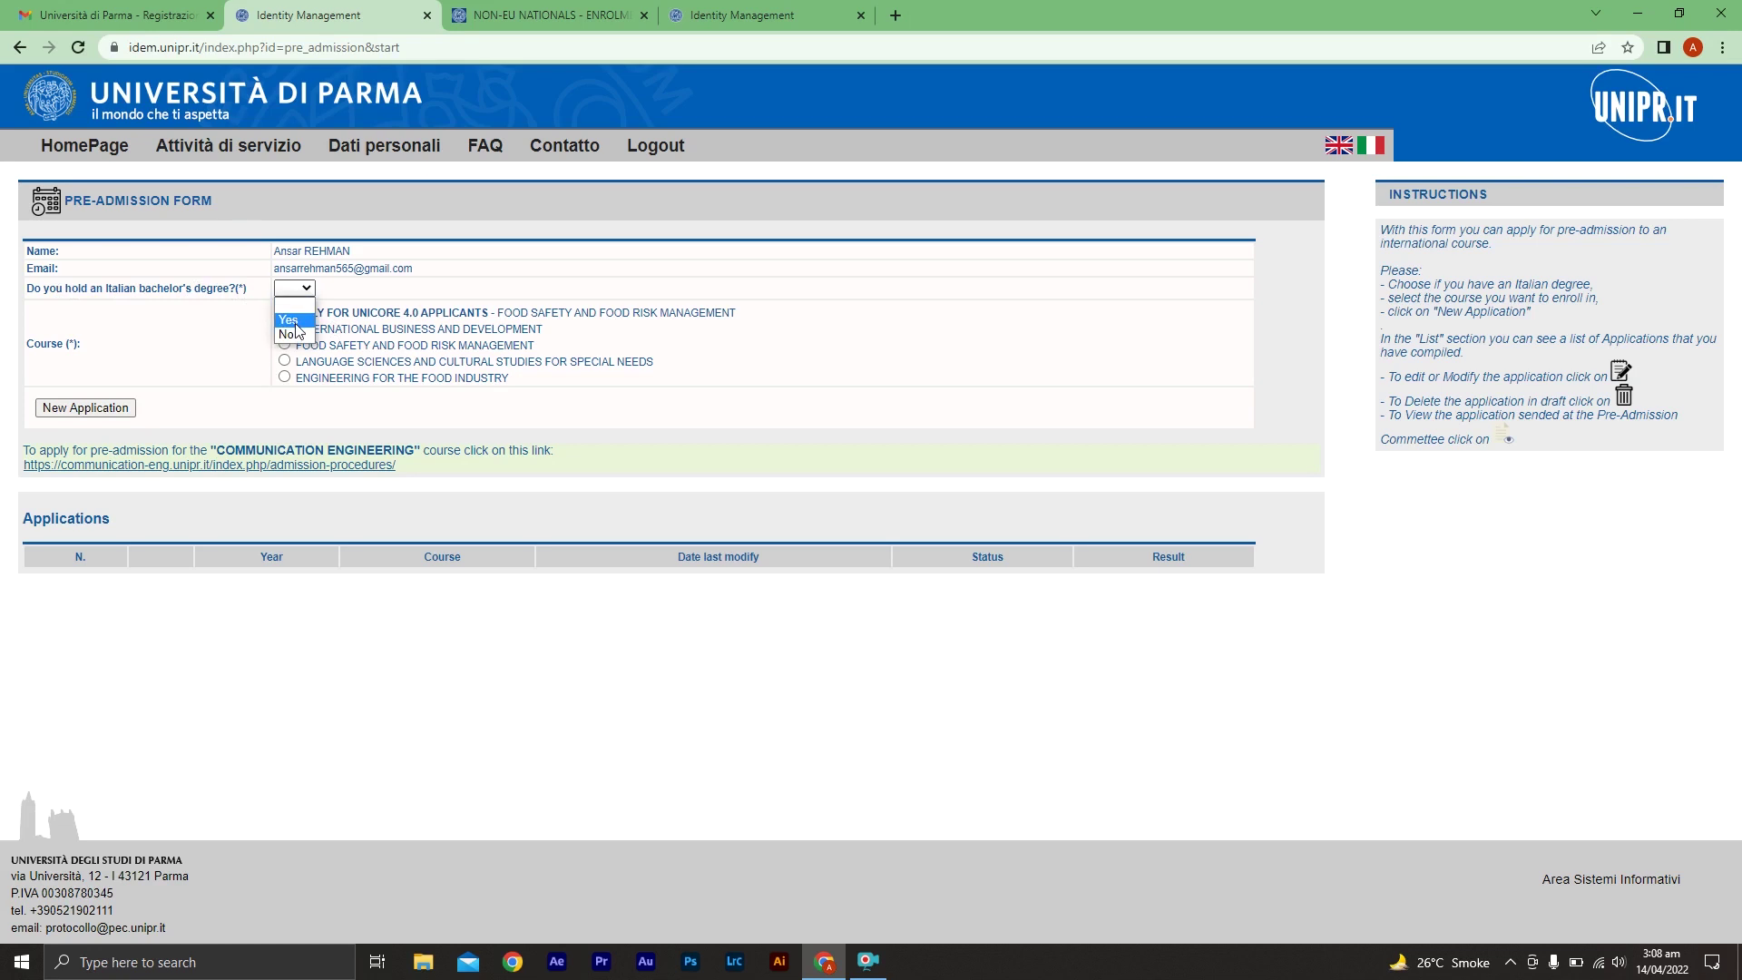
{"action": "left_click", "coordinate": [290, 341]}
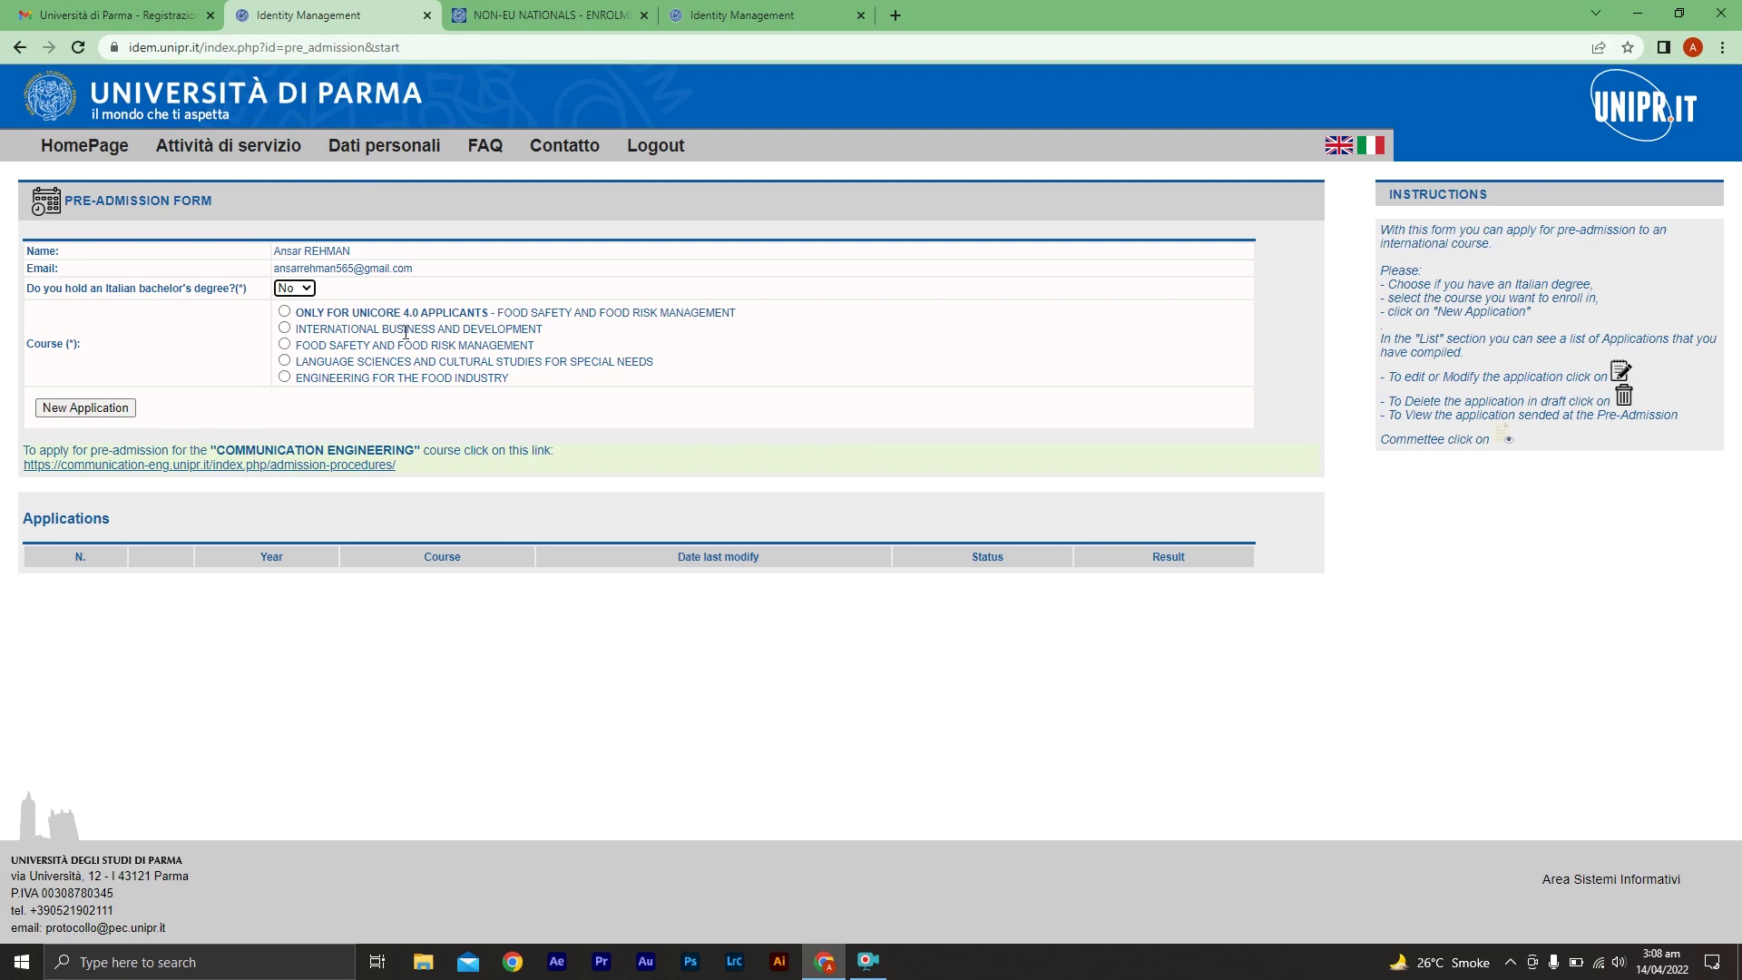
{"action": "left_click", "coordinate": [286, 329]}
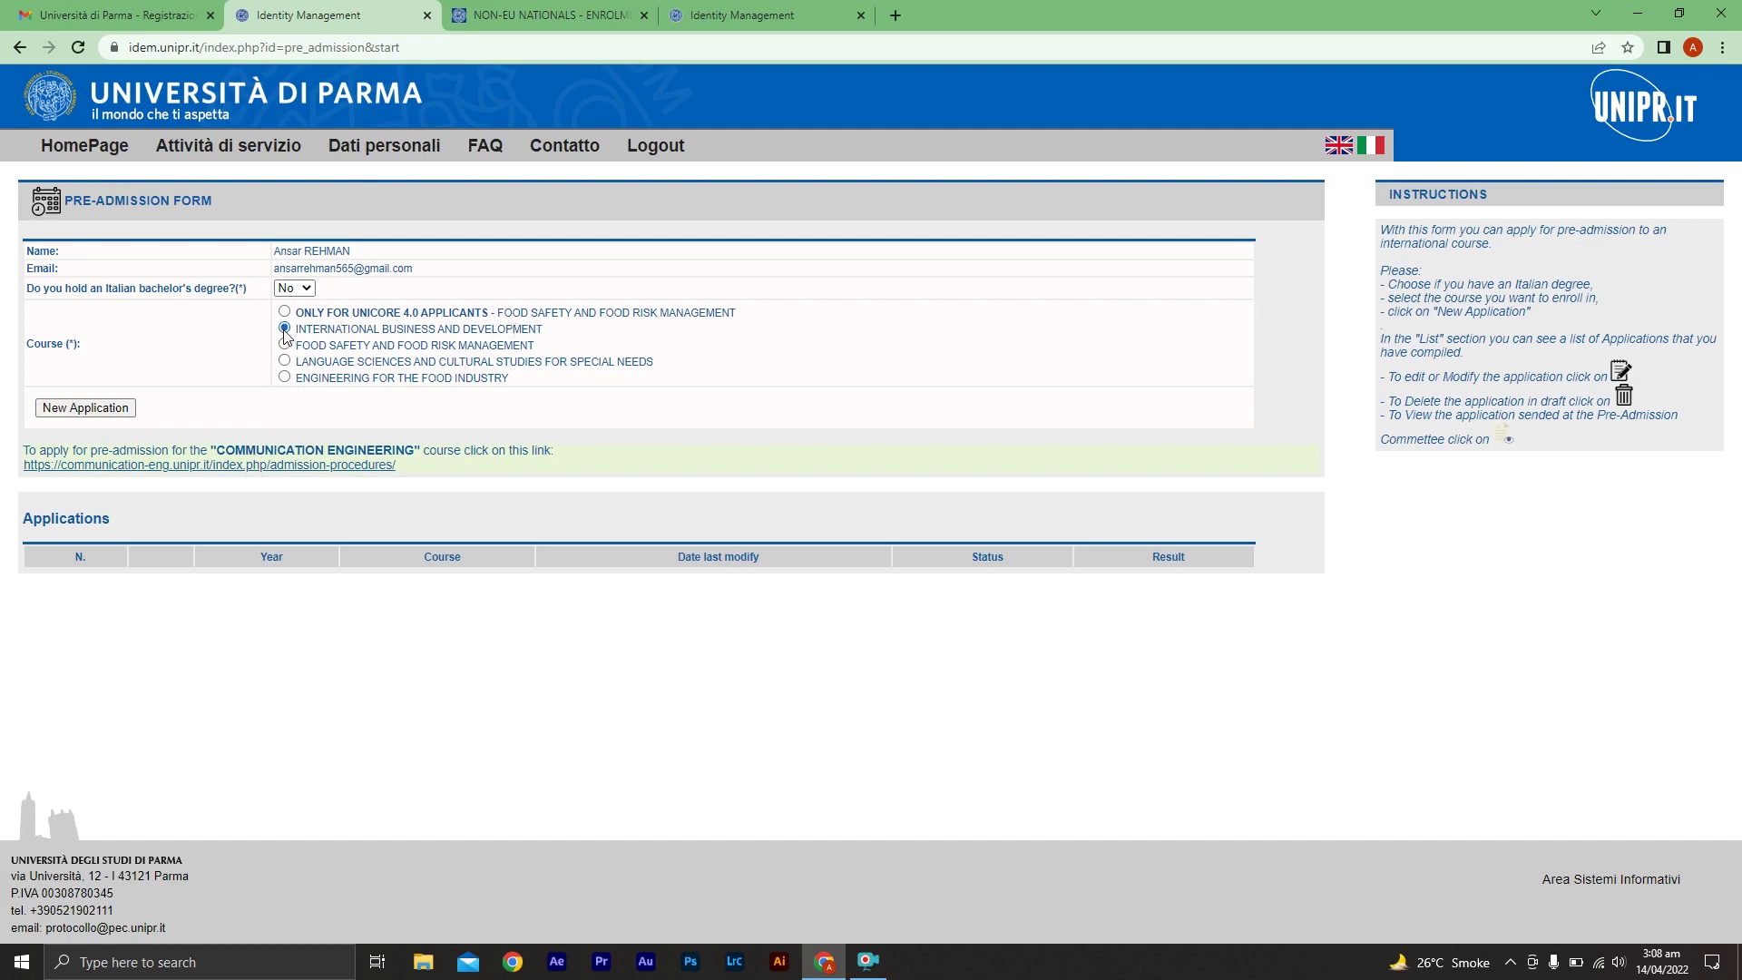
{"action": "left_click", "coordinate": [91, 408]}
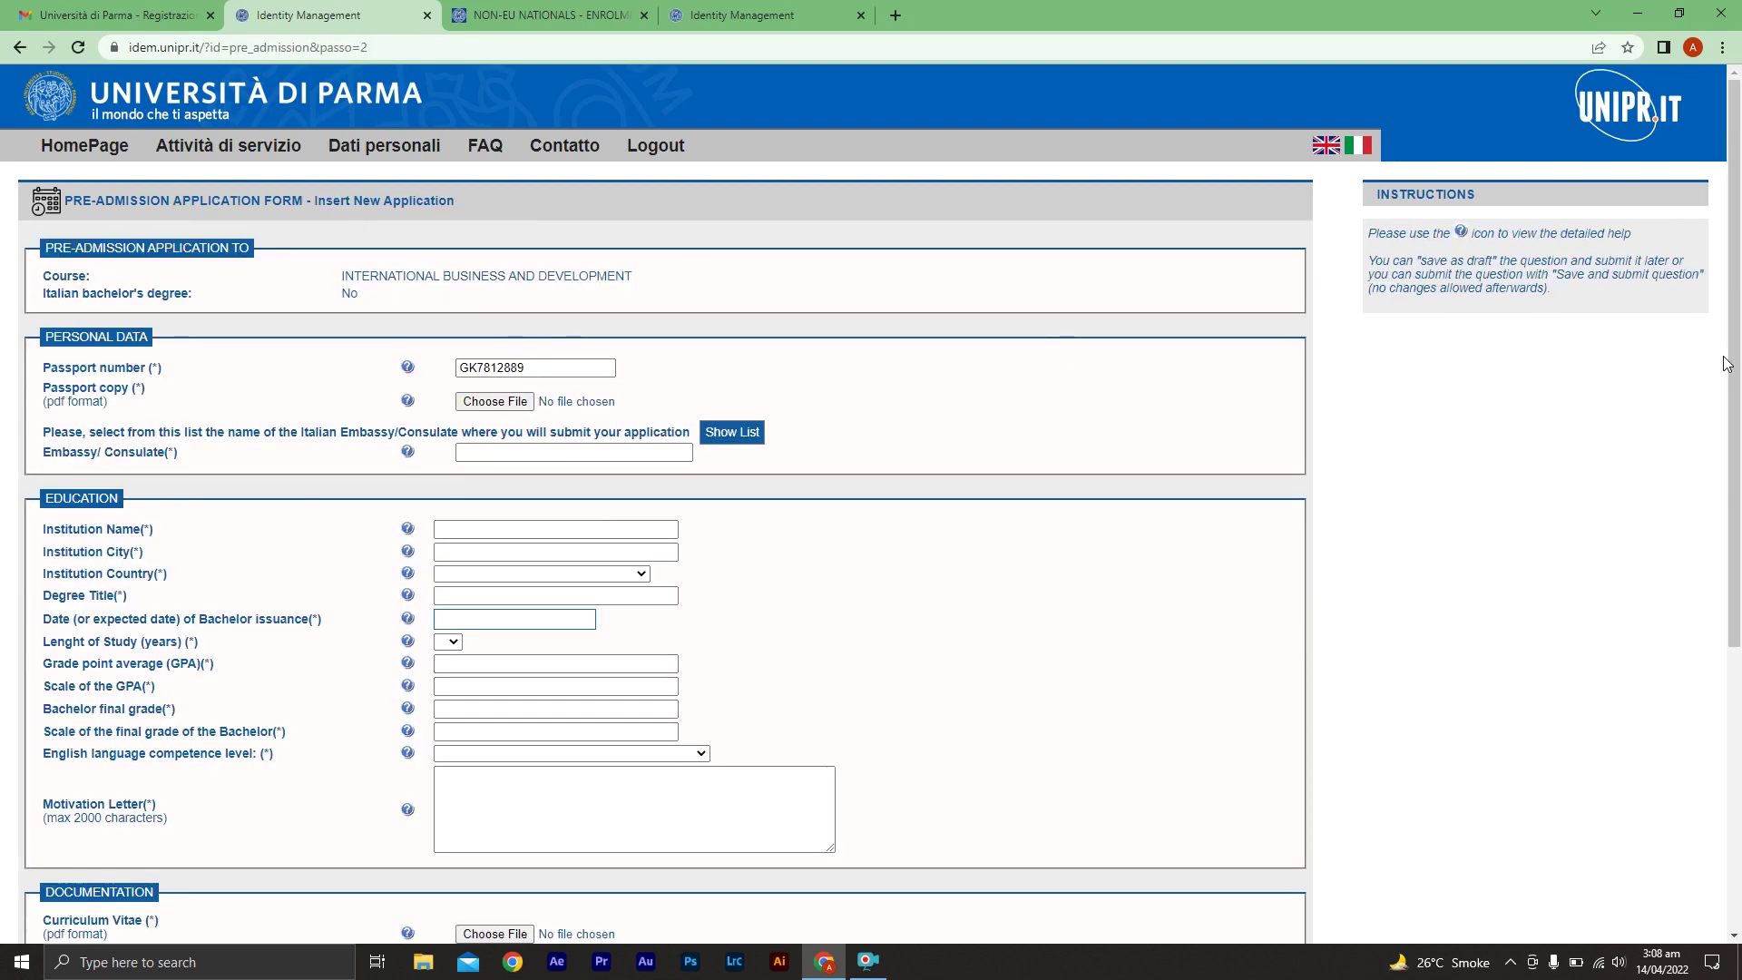
Attach UPLOAD.pdf as the passport copy and begin typing the embassy name in Embassy/Consulate
{"action": "left_click_drag", "start_coordinate": [1737, 354], "coordinate": [1737, 435]}
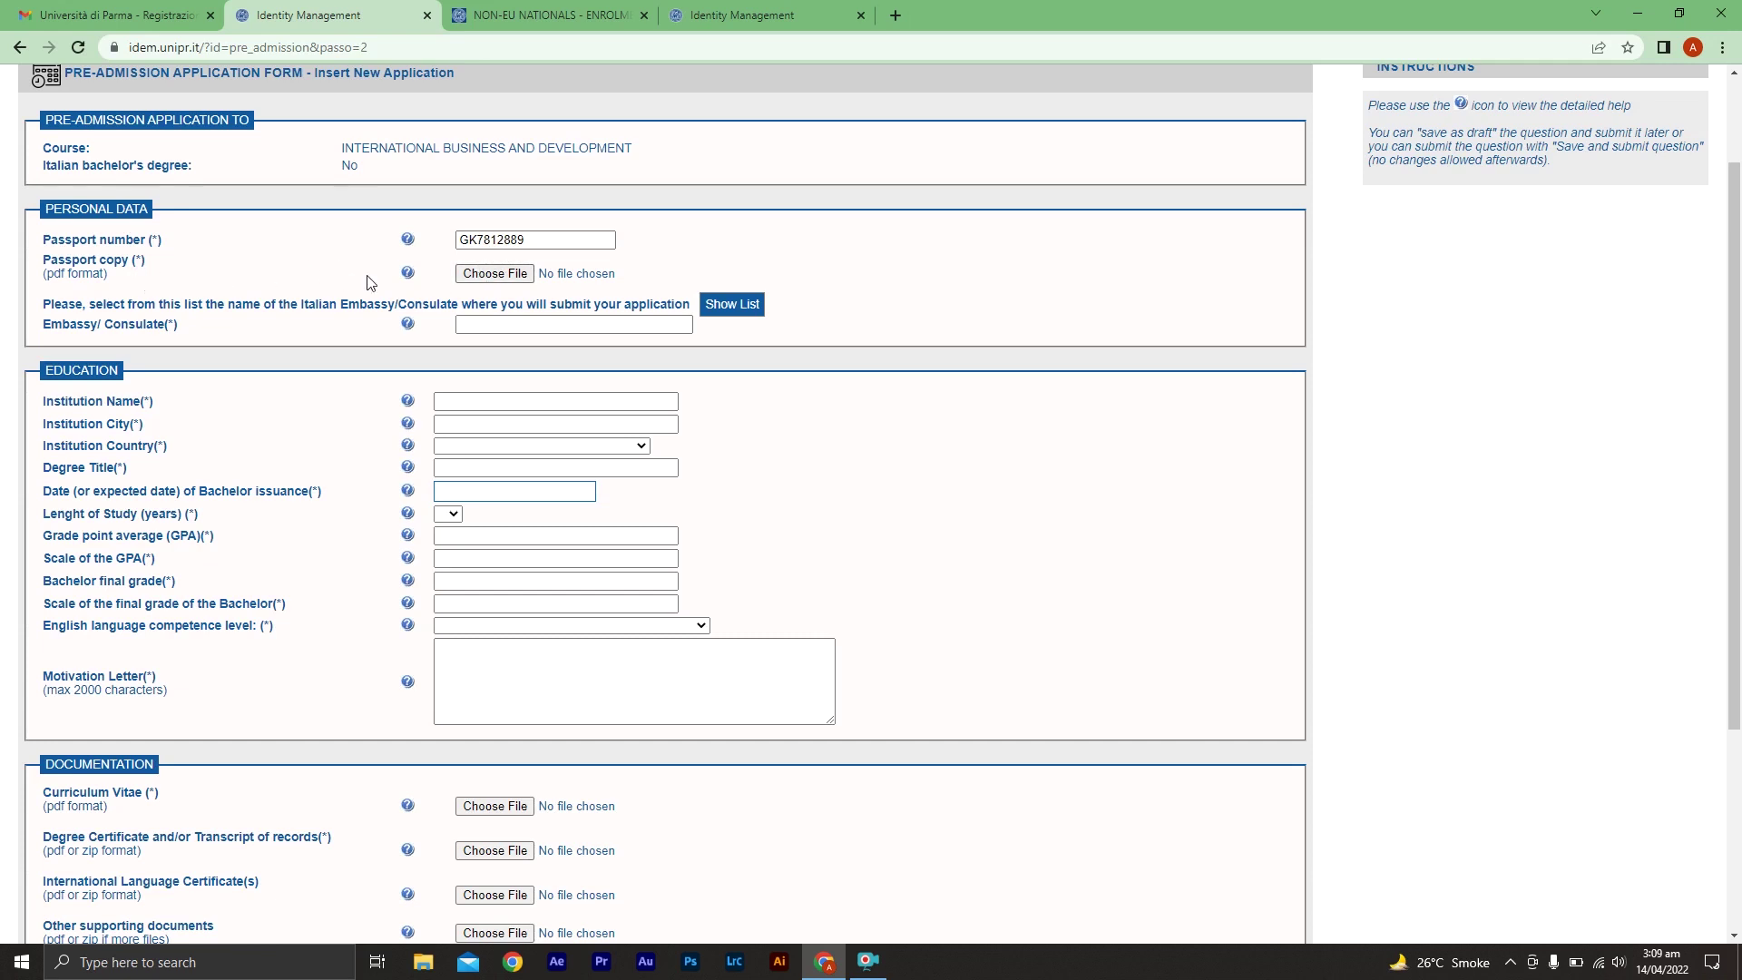
{"action": "left_click", "coordinate": [489, 274]}
{"action": "double_click", "coordinate": [210, 363]}
{"action": "left_click", "coordinate": [540, 329]}
{"action": "type", "text": "Em"}
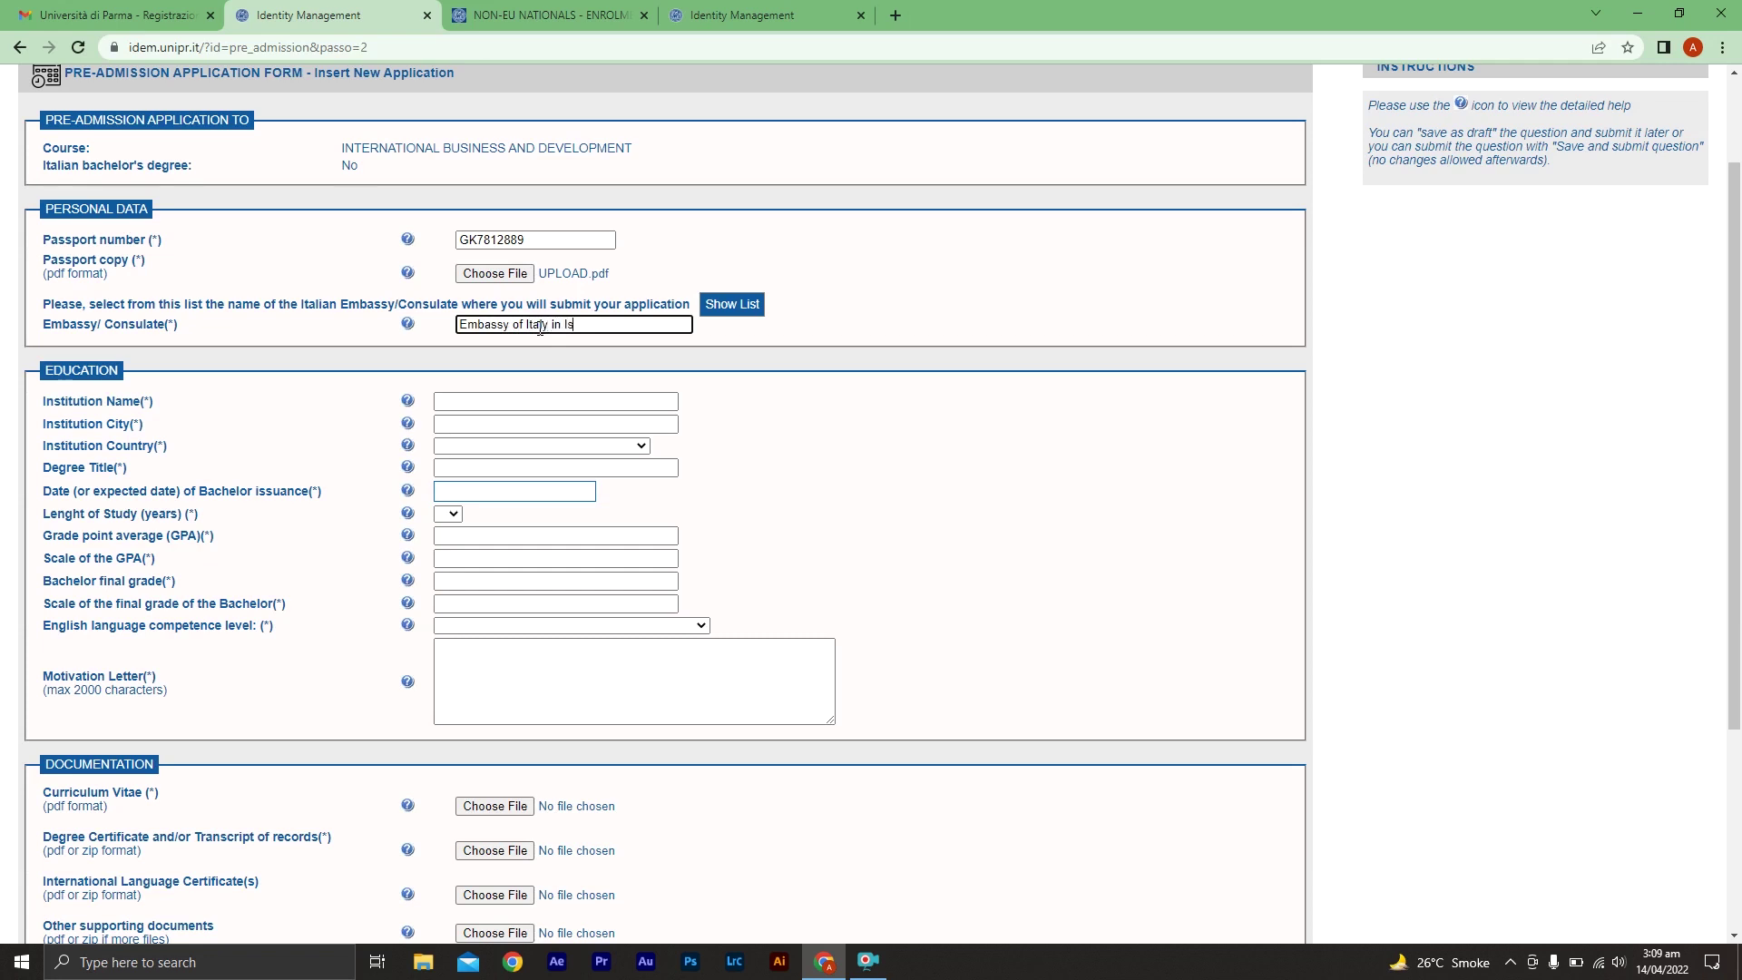
Complete the embassy as Islamabad, Pakistan and set the length of study to 4 years
{"action": "type", "text": "bad, Pakistan"}
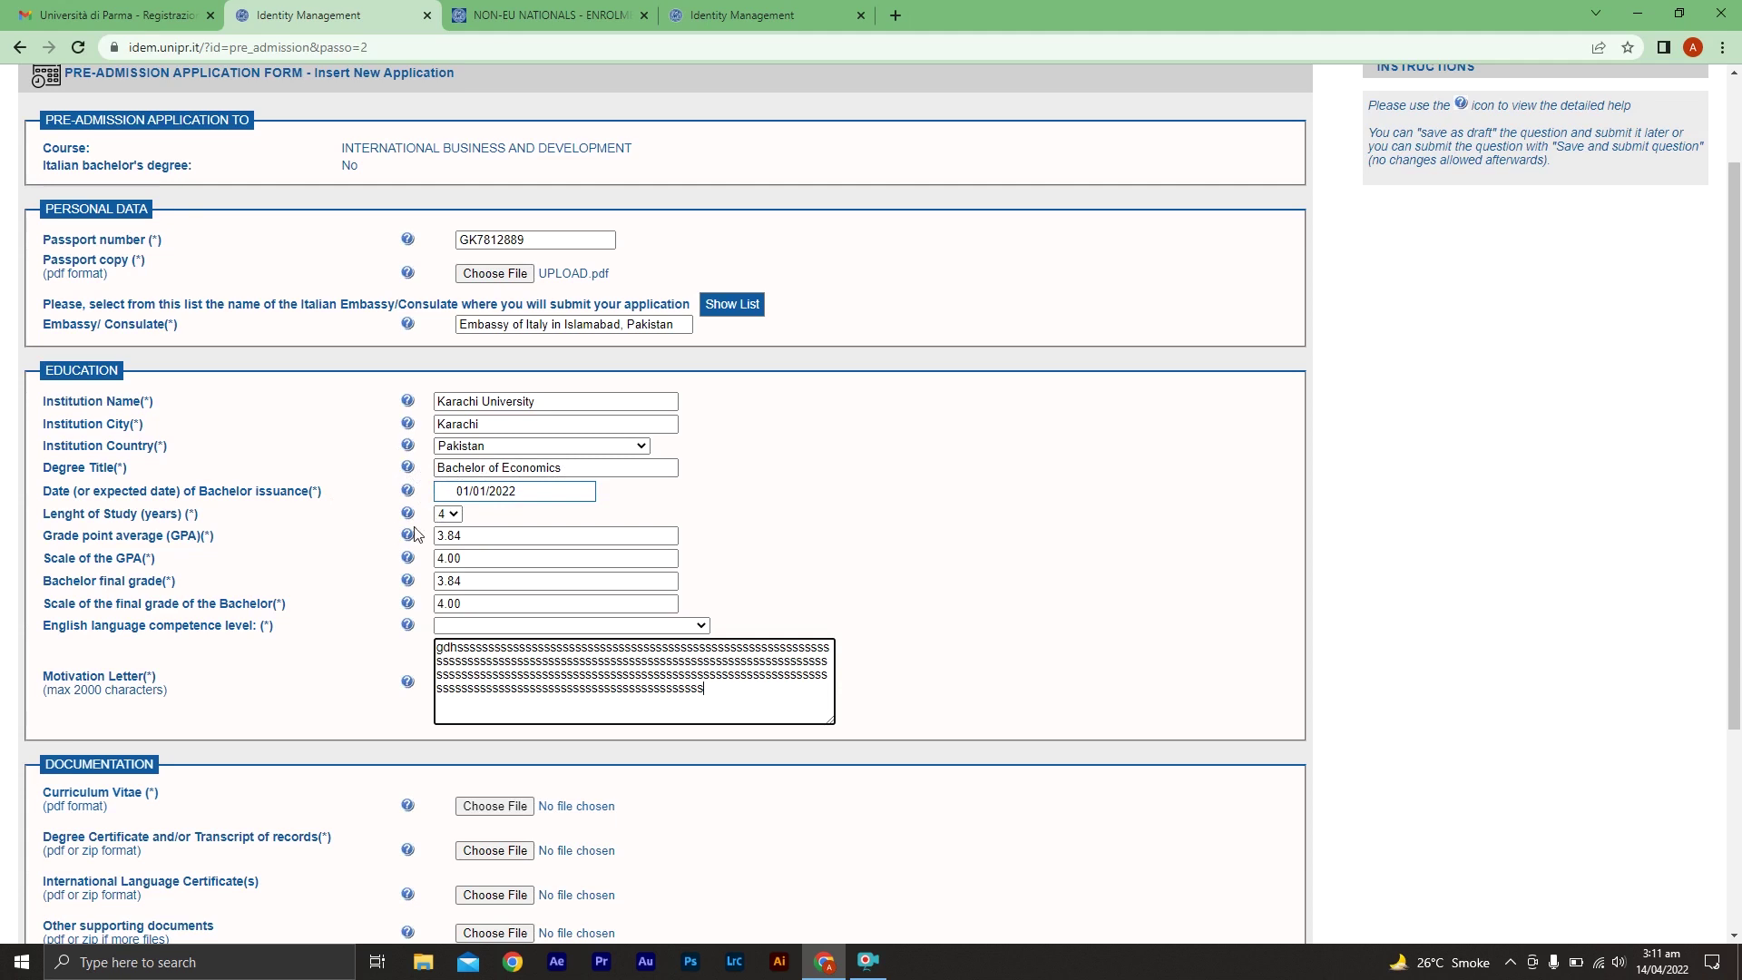
{"action": "left_click", "coordinate": [444, 514]}
{"action": "left_click", "coordinate": [438, 591]}
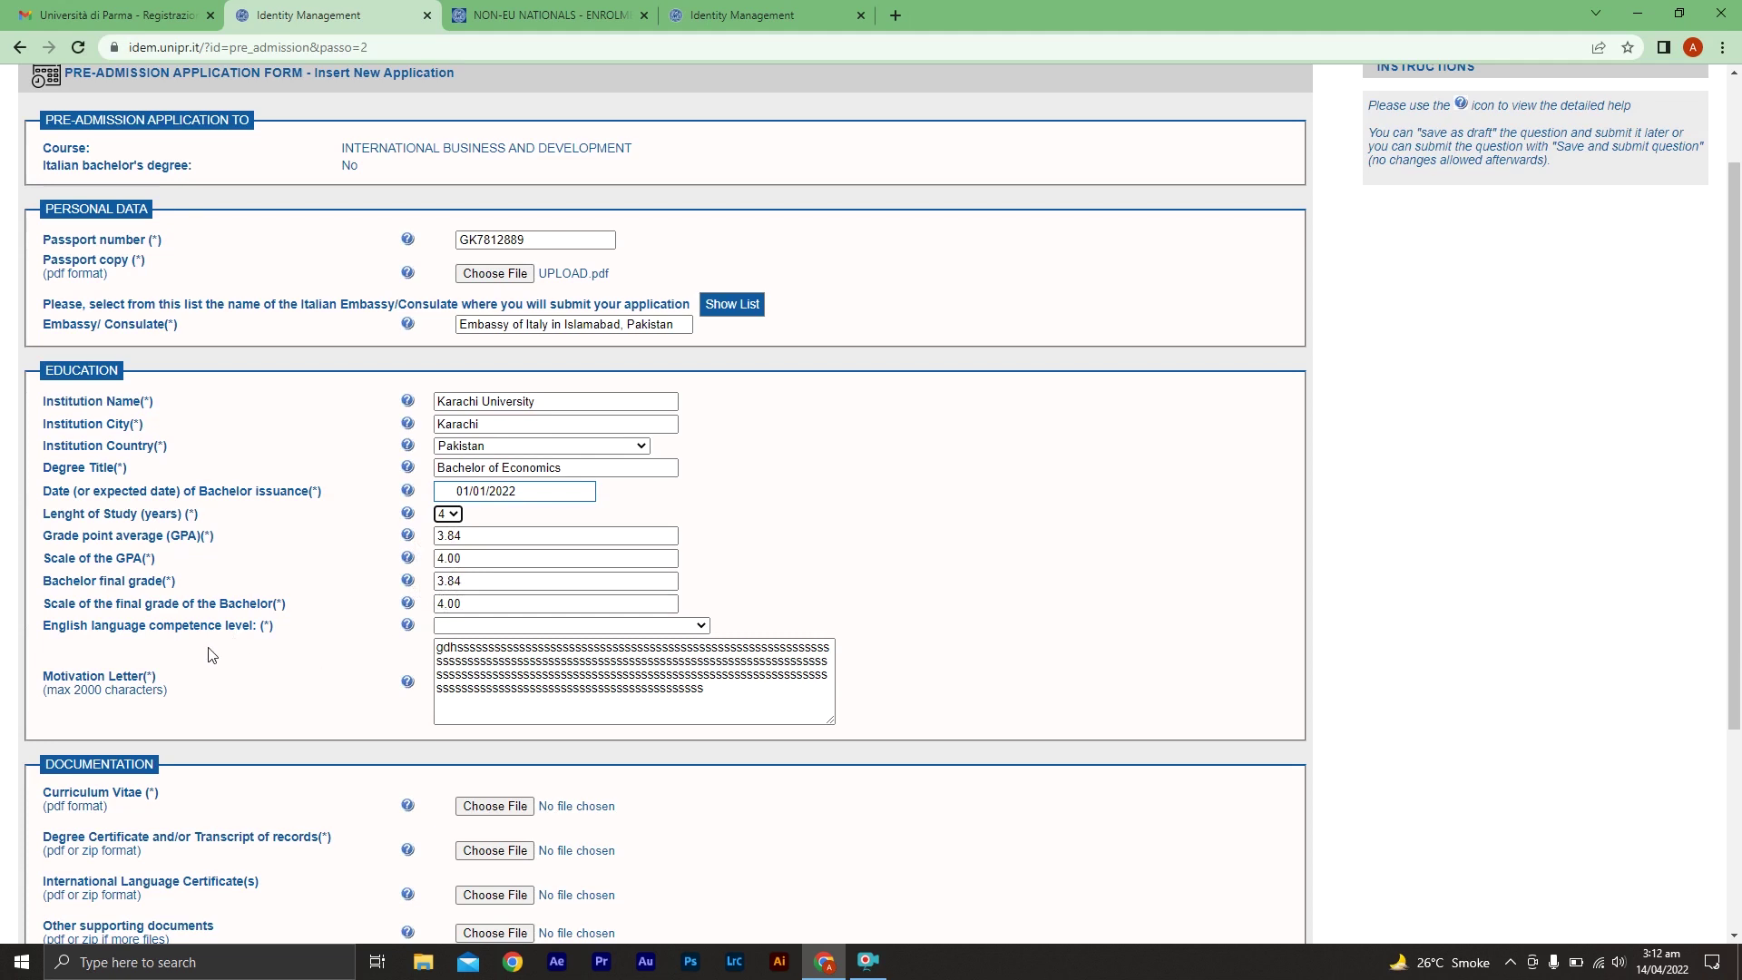
Choose 'English the Medium of intruction of my bachelor' as the English competence level
{"action": "left_click", "coordinate": [556, 626]}
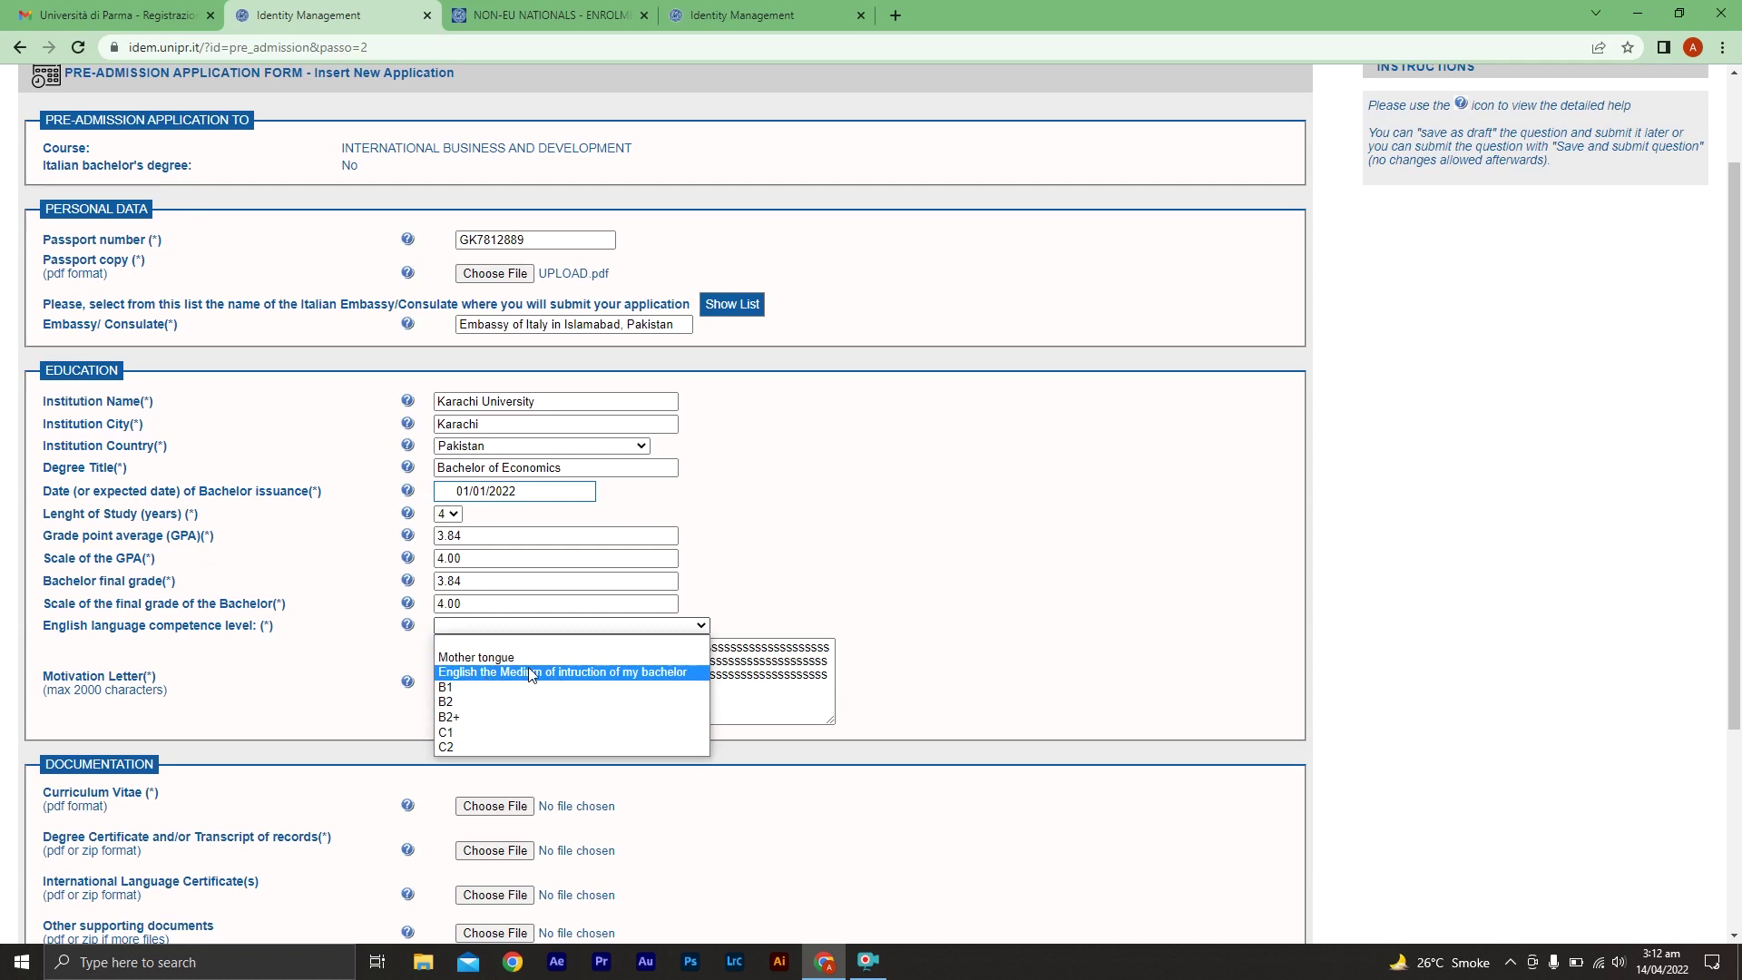
{"action": "left_click", "coordinate": [568, 676]}
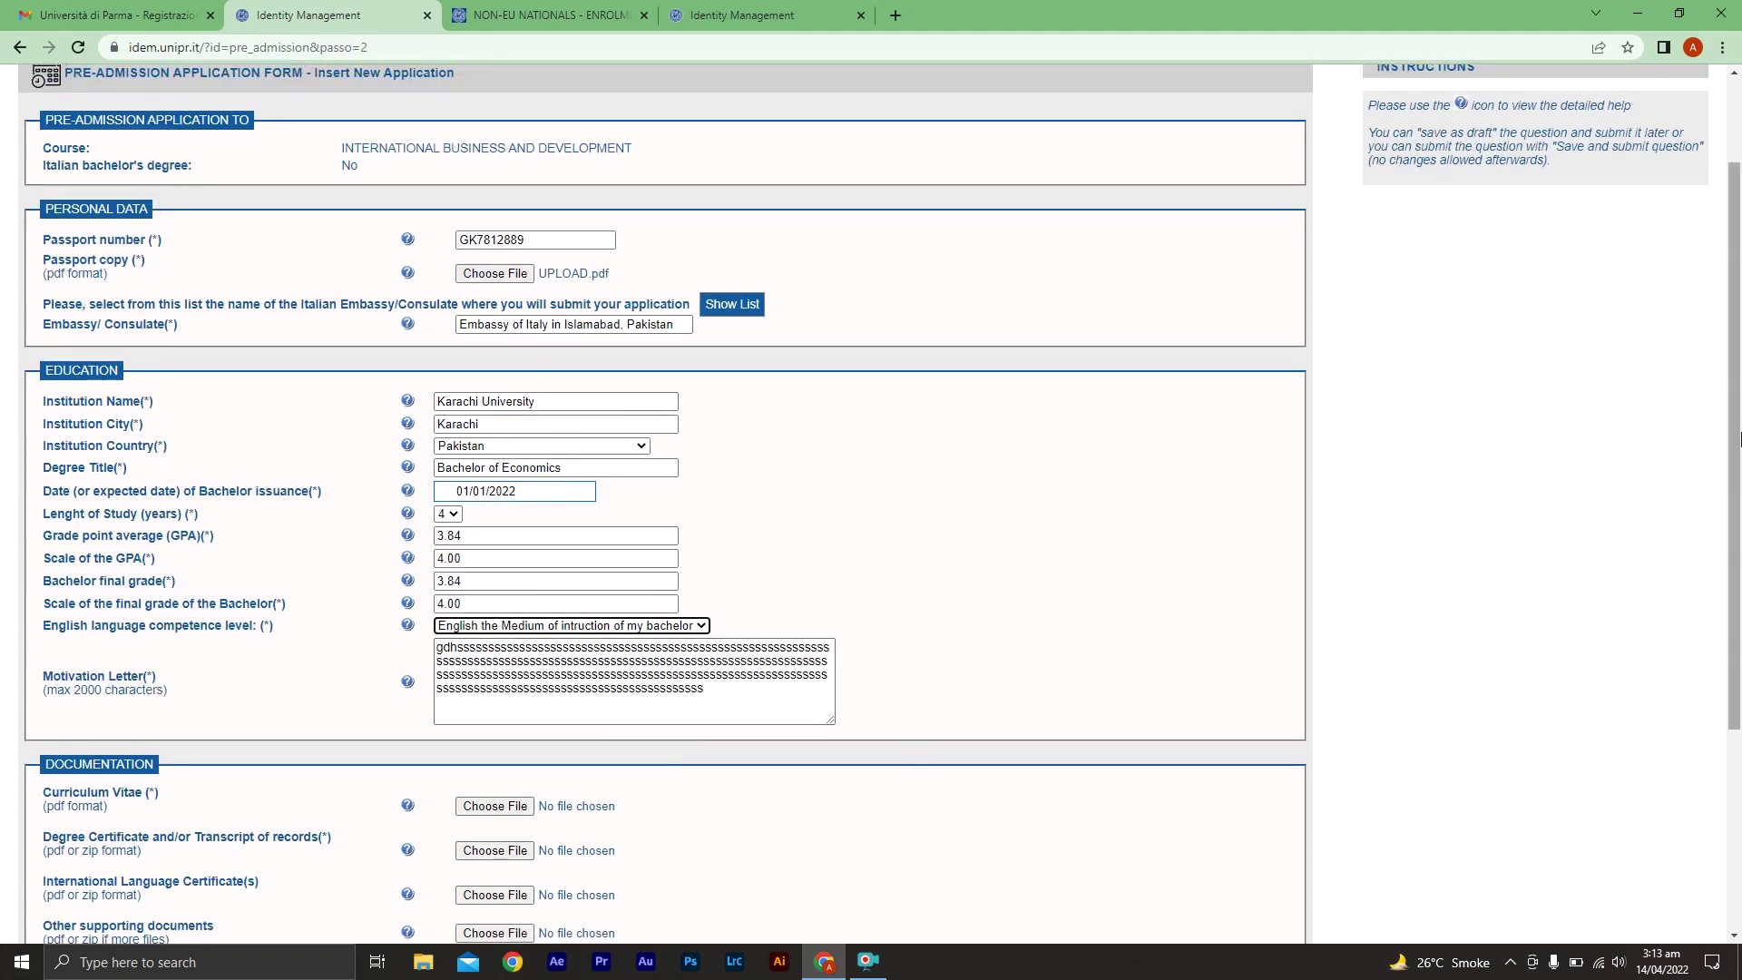
{"action": "scroll", "coordinate": [1733, 447], "scroll_direction": "down", "scroll_amount": 2}
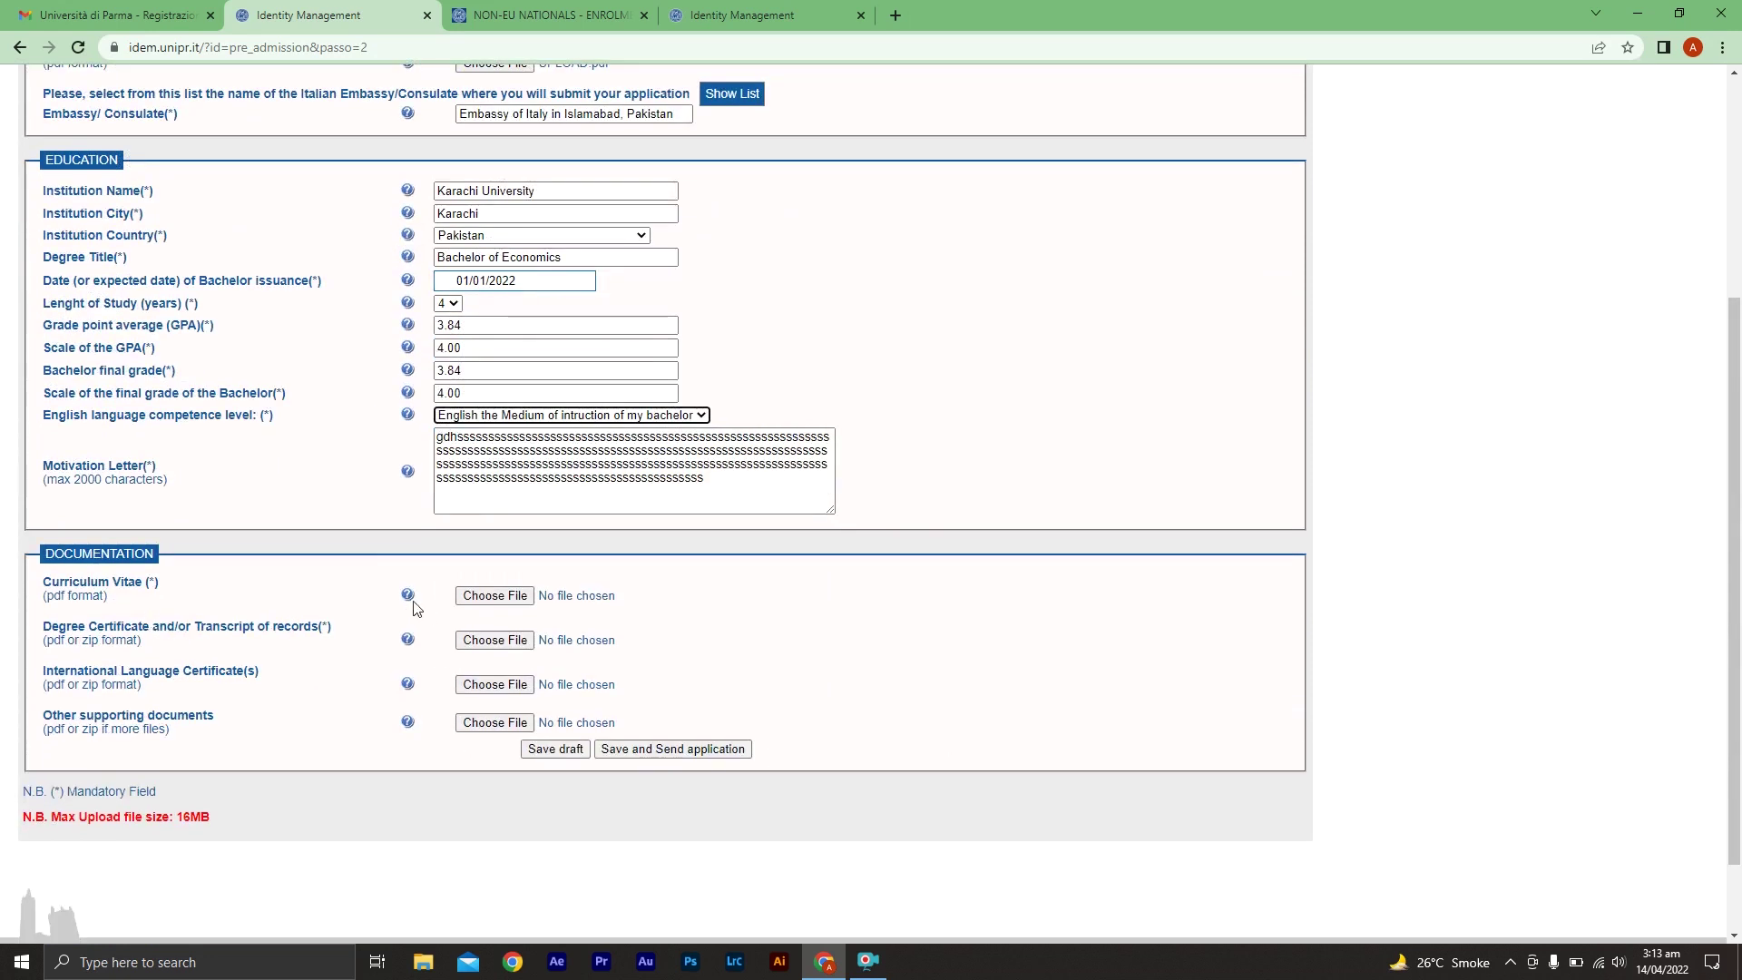
Attach UPLOAD.pdf to the CV, degree certificate, language certificate and supporting documents fields
{"action": "left_click", "coordinate": [491, 601]}
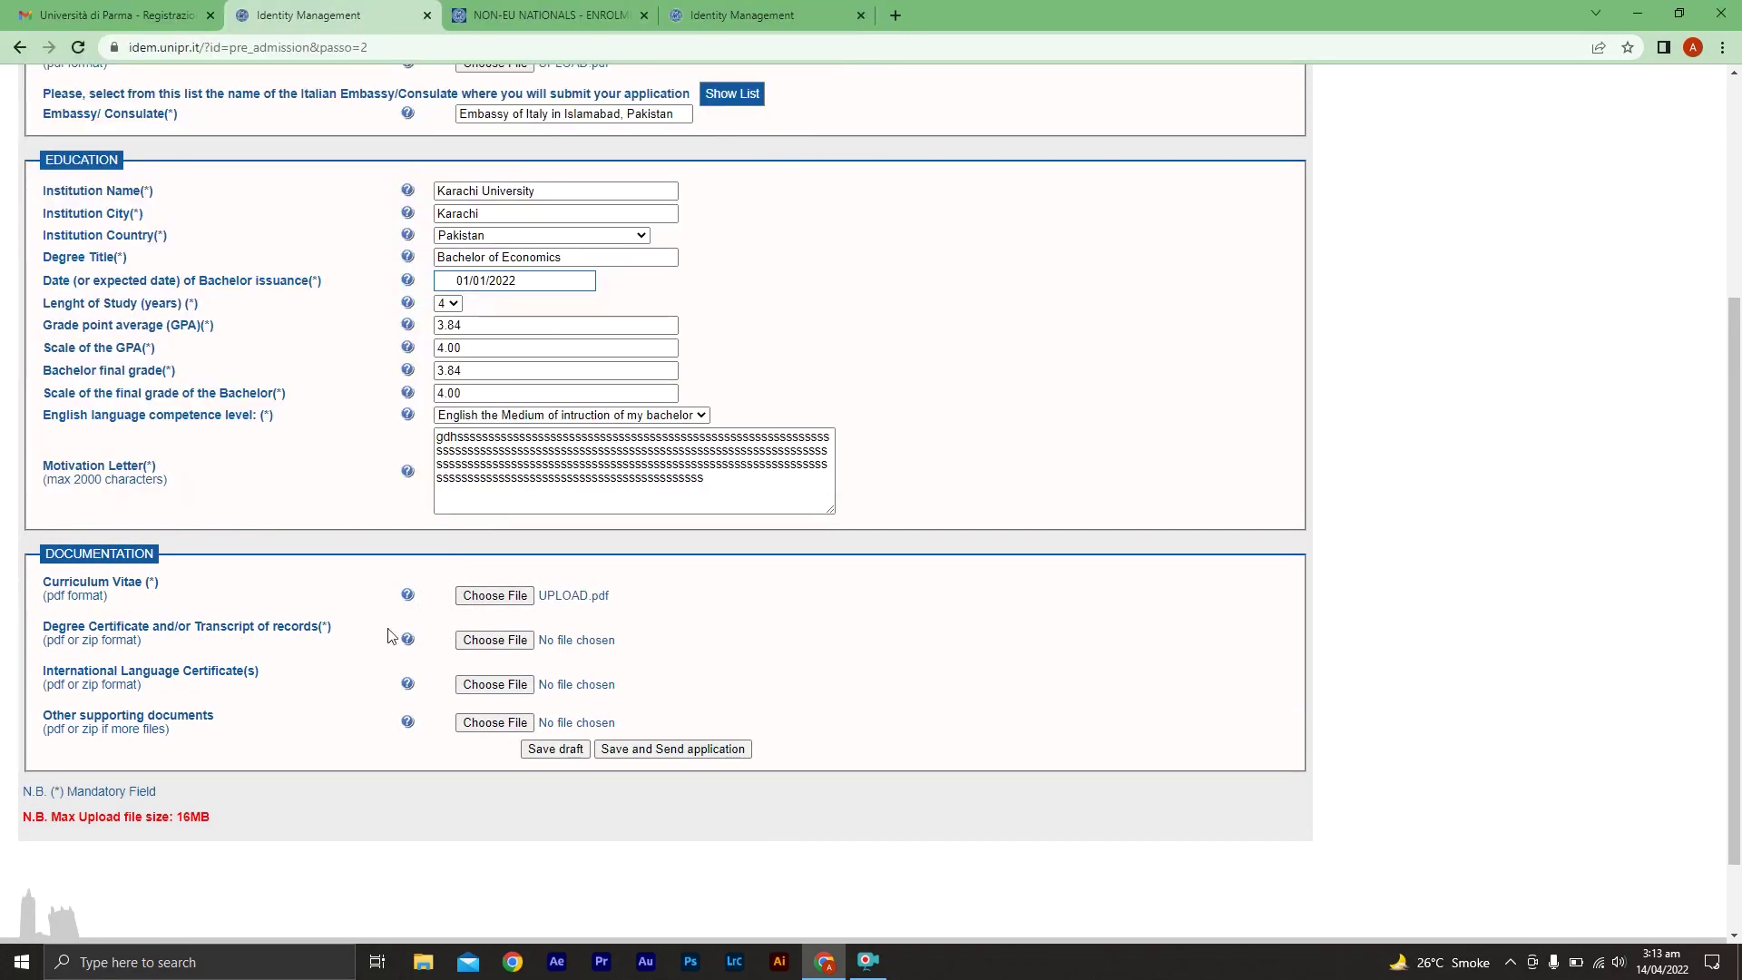
{"action": "mouse_move", "coordinate": [403, 643]}
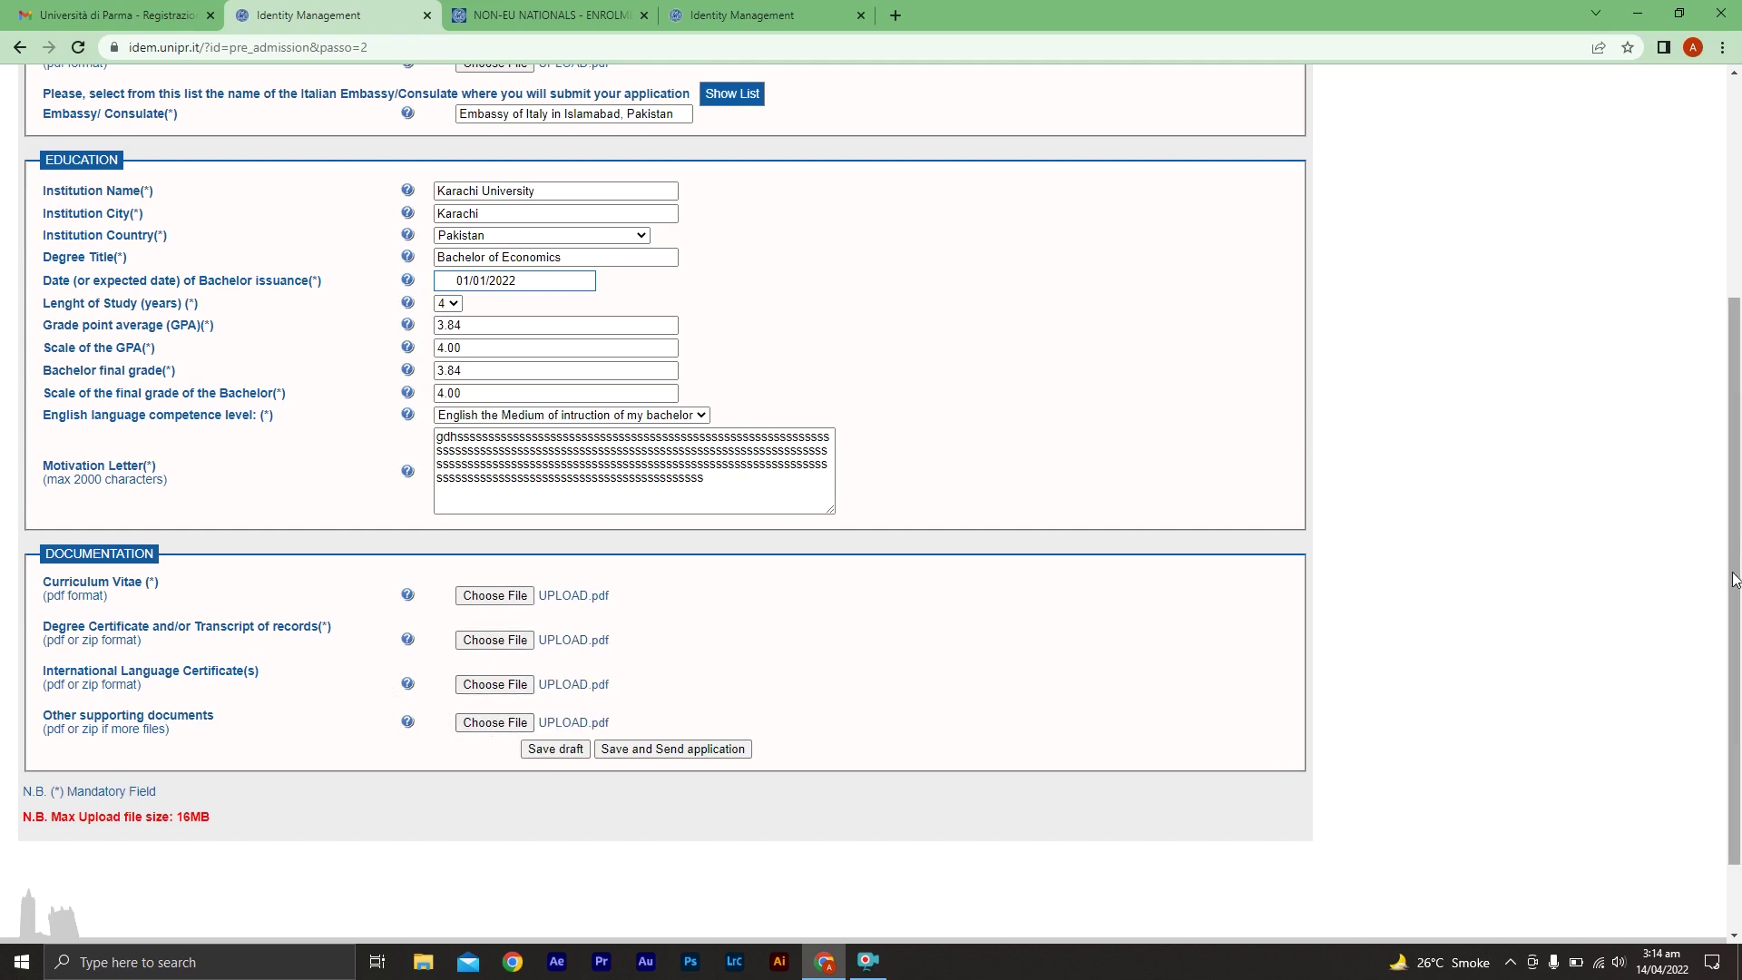
{"action": "left_click_drag", "start_coordinate": [1735, 579], "coordinate": [1739, 628]}
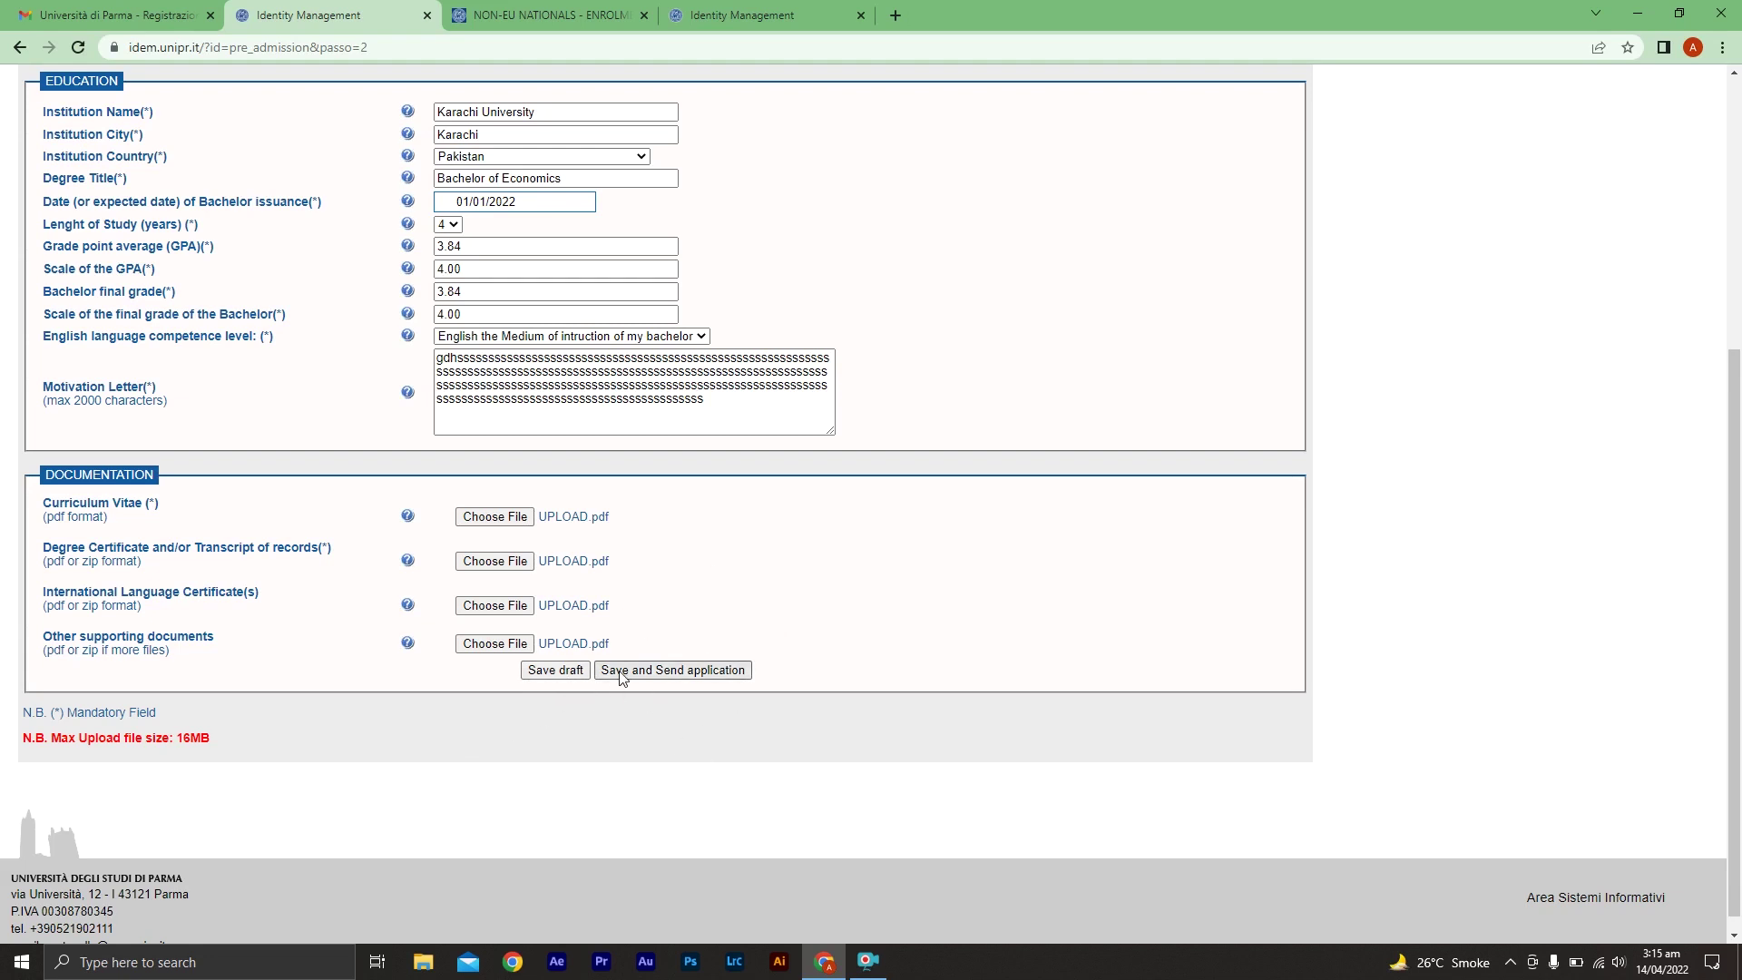
Save and send the application, confirm the dialog, and return to the pre-admission main page
{"action": "left_click", "coordinate": [669, 673]}
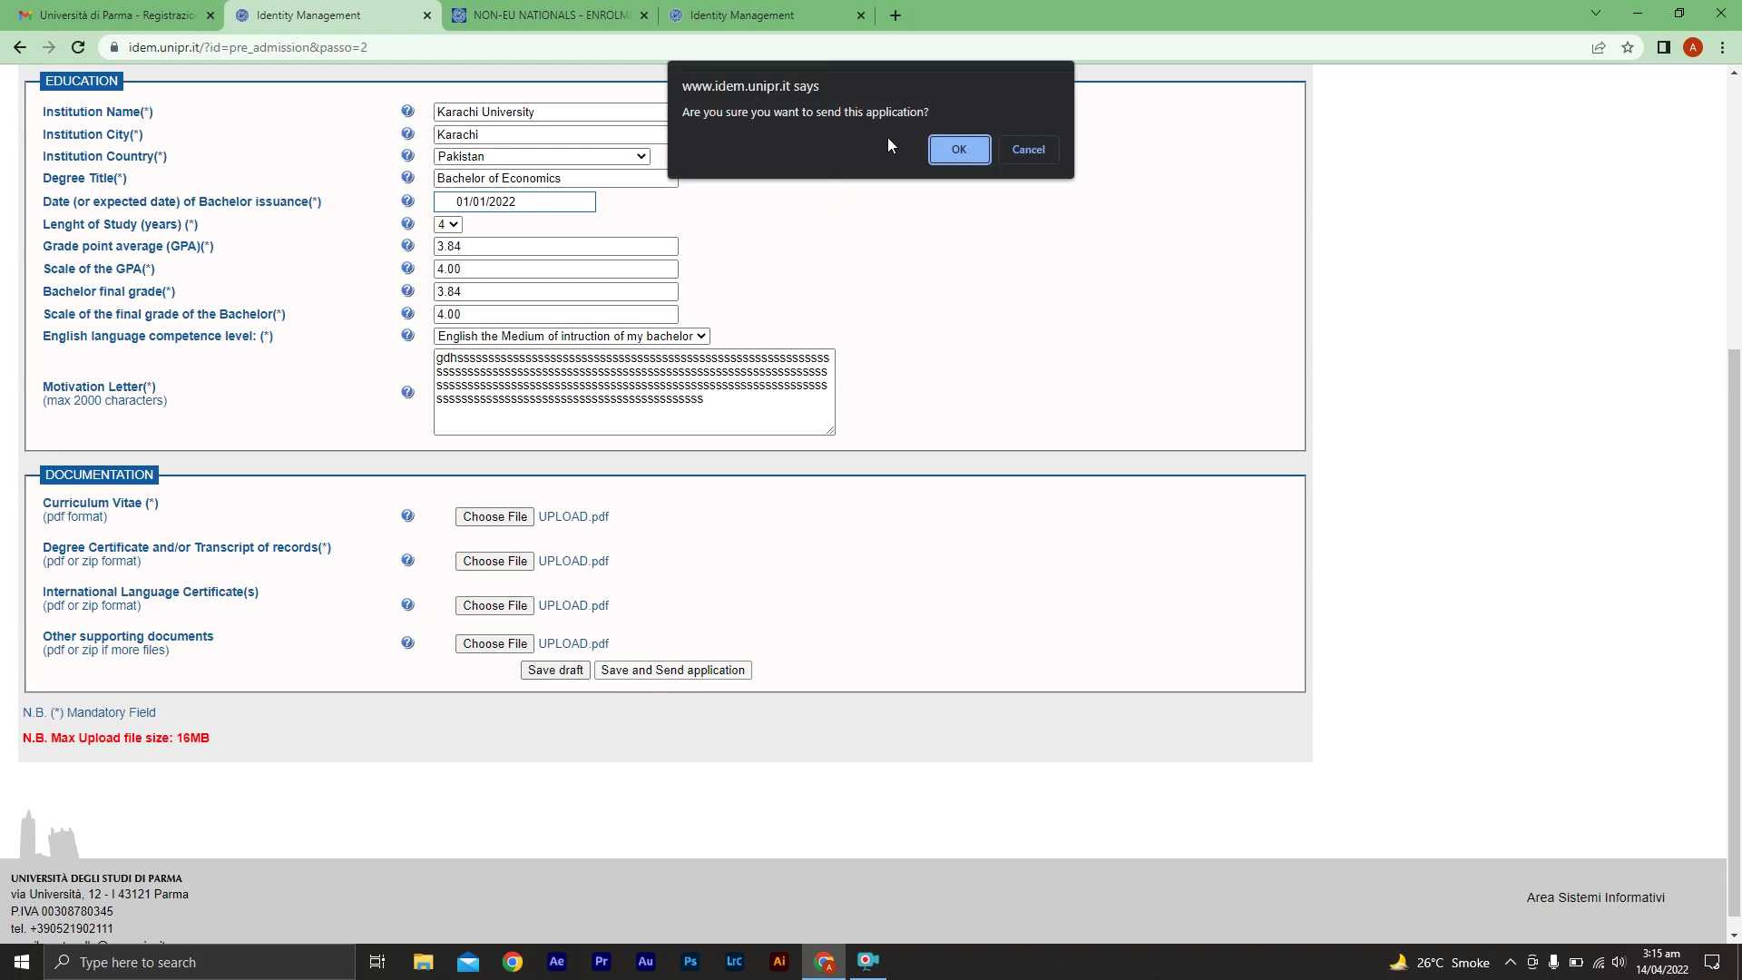
{"action": "left_click", "coordinate": [959, 150]}
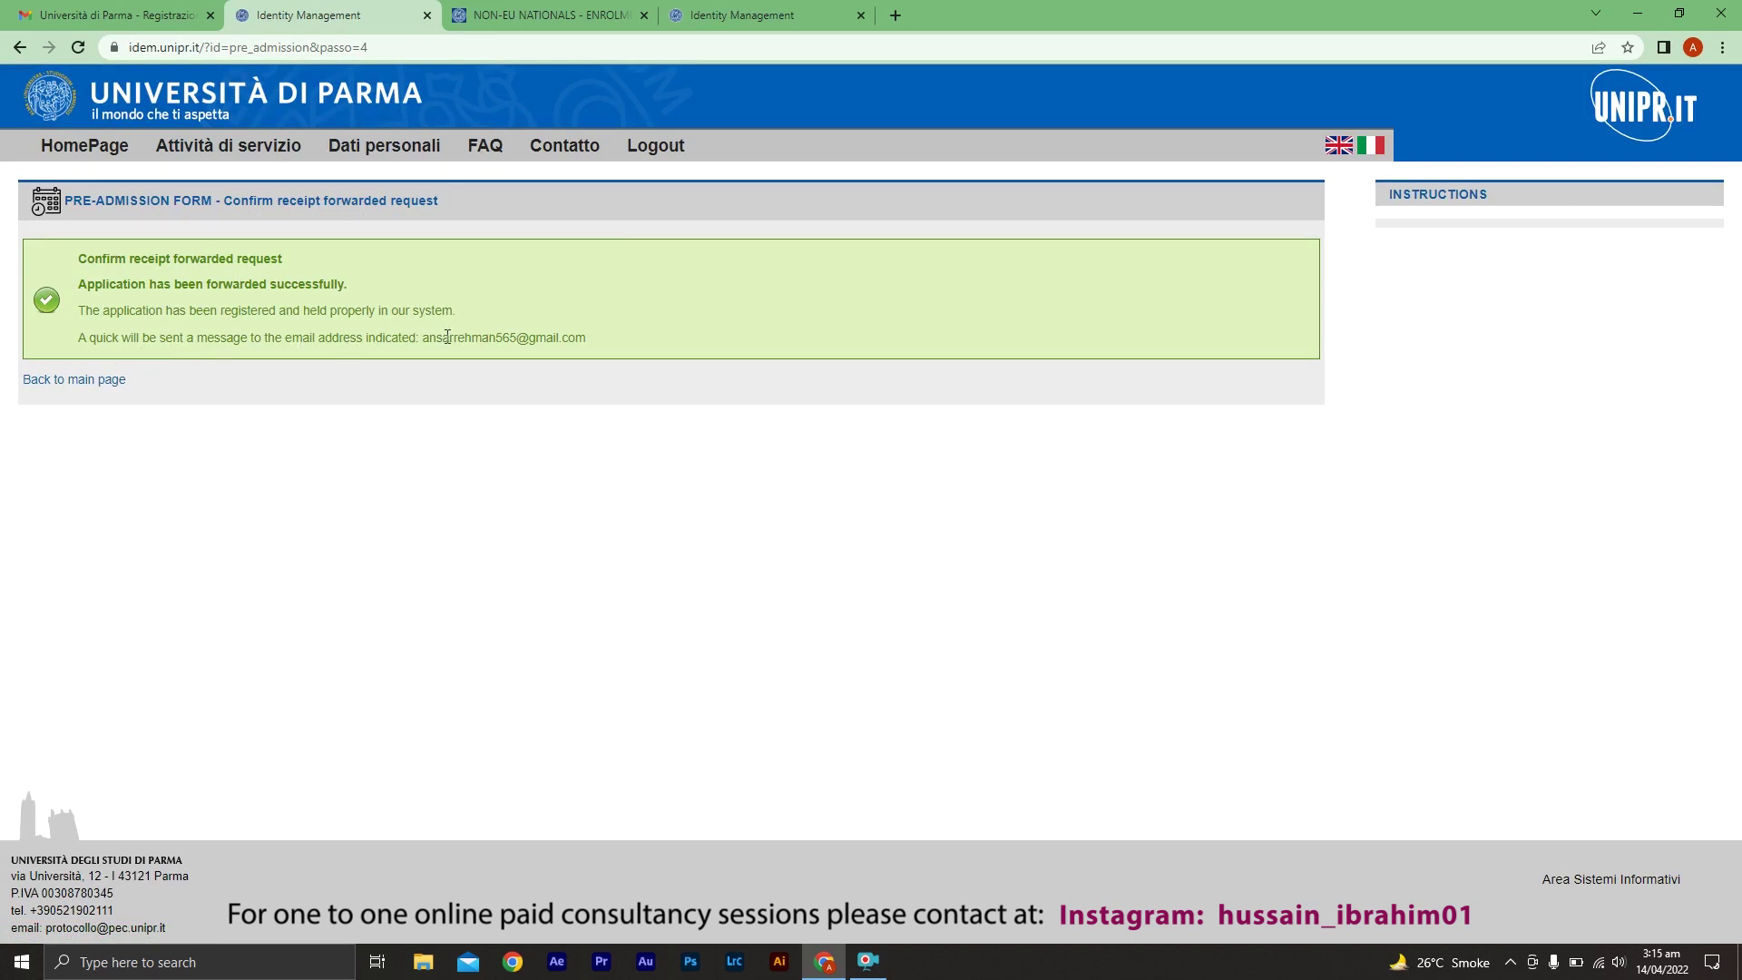
{"action": "left_click", "coordinate": [65, 384]}
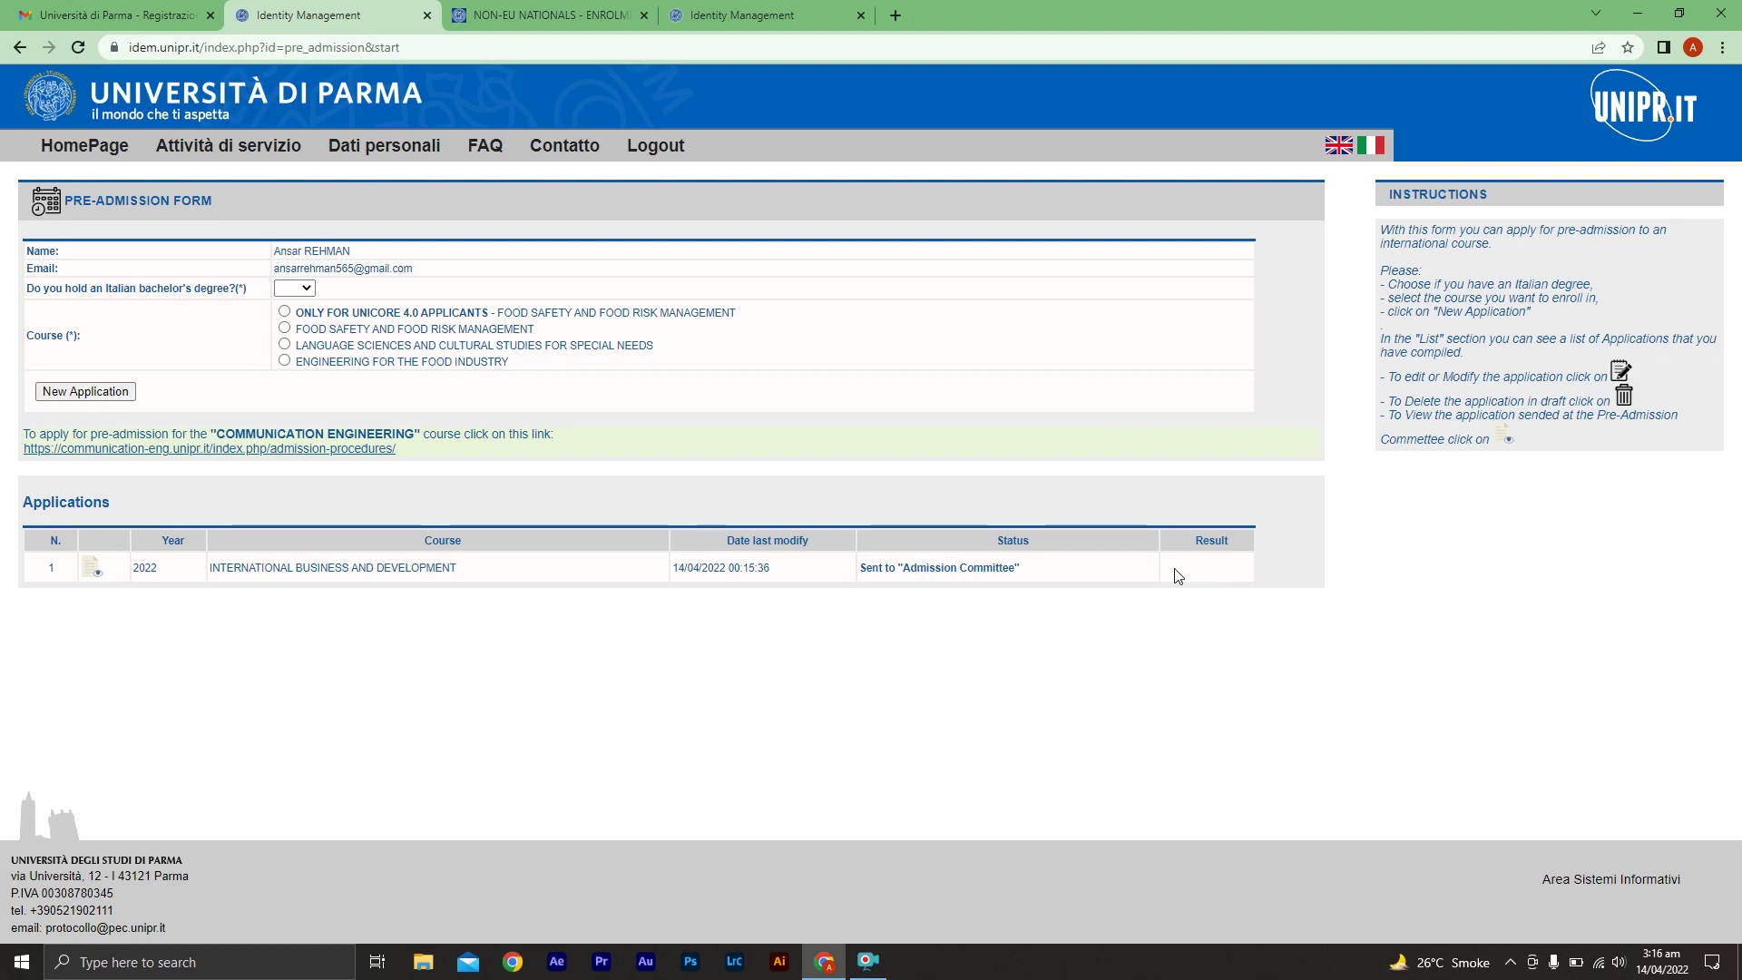
View the submitted application's full details, then switch to the Gmail tab
{"action": "left_click", "coordinate": [95, 581]}
{"action": "scroll", "coordinate": [576, 498], "scroll_direction": "down", "scroll_amount": 5}
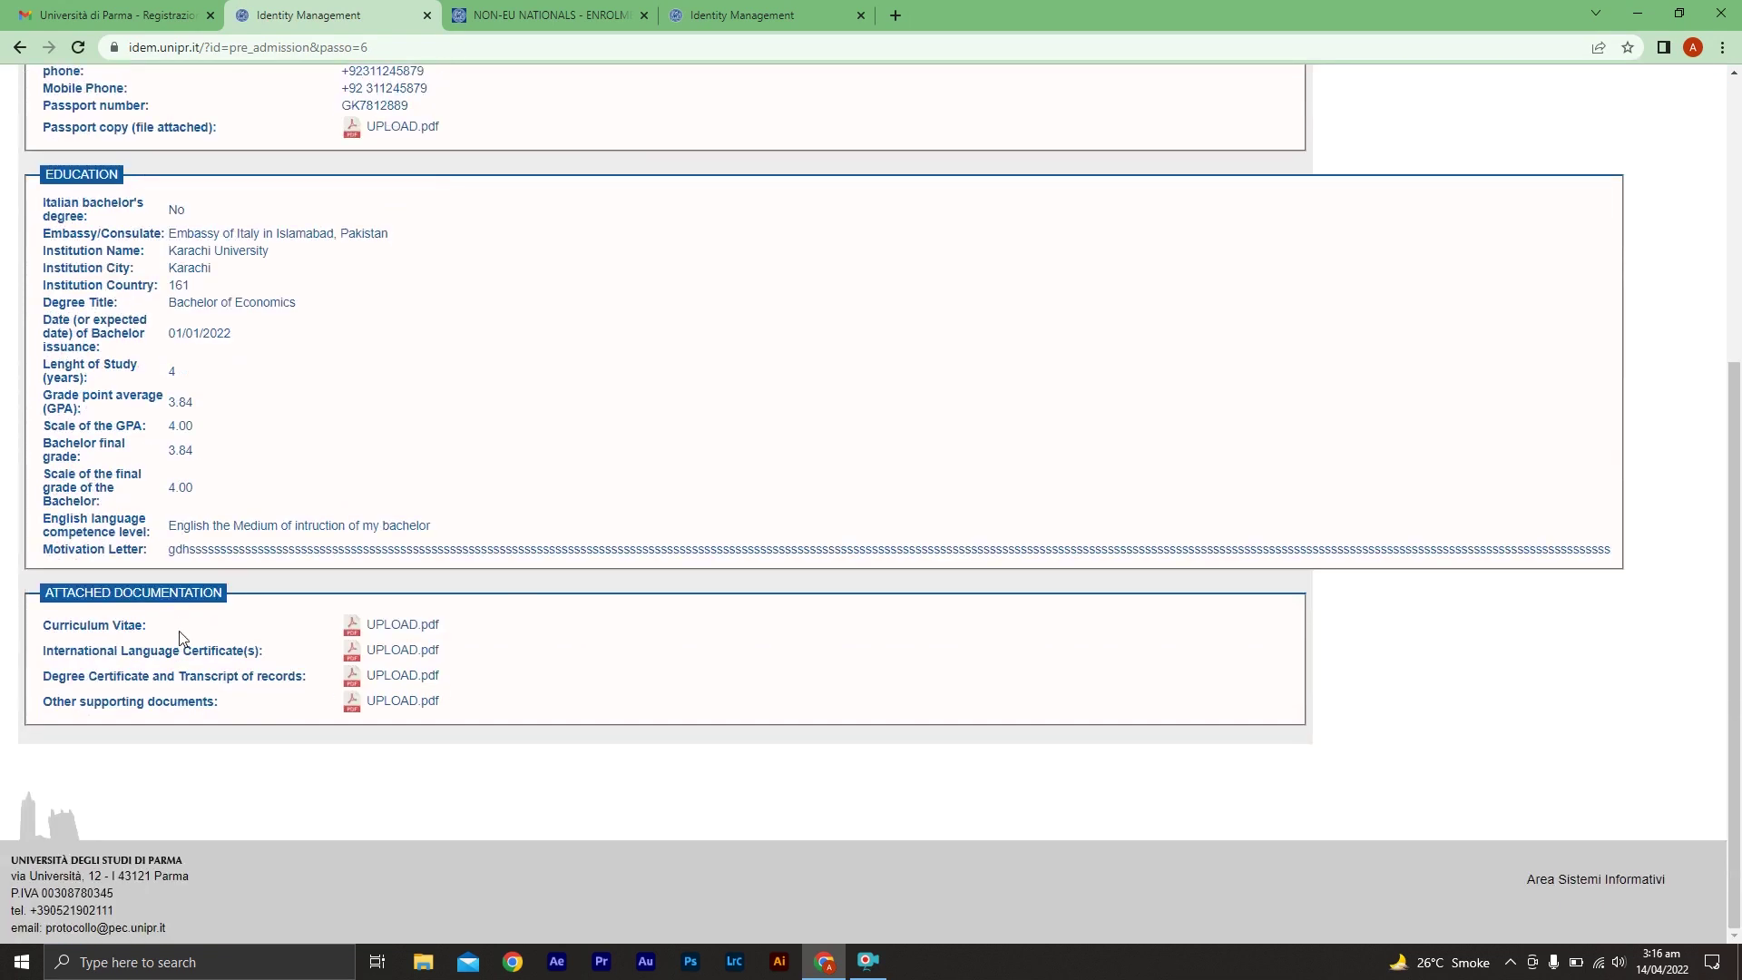
{"action": "left_click_drag", "start_coordinate": [1730, 496], "coordinate": [1730, 208]}
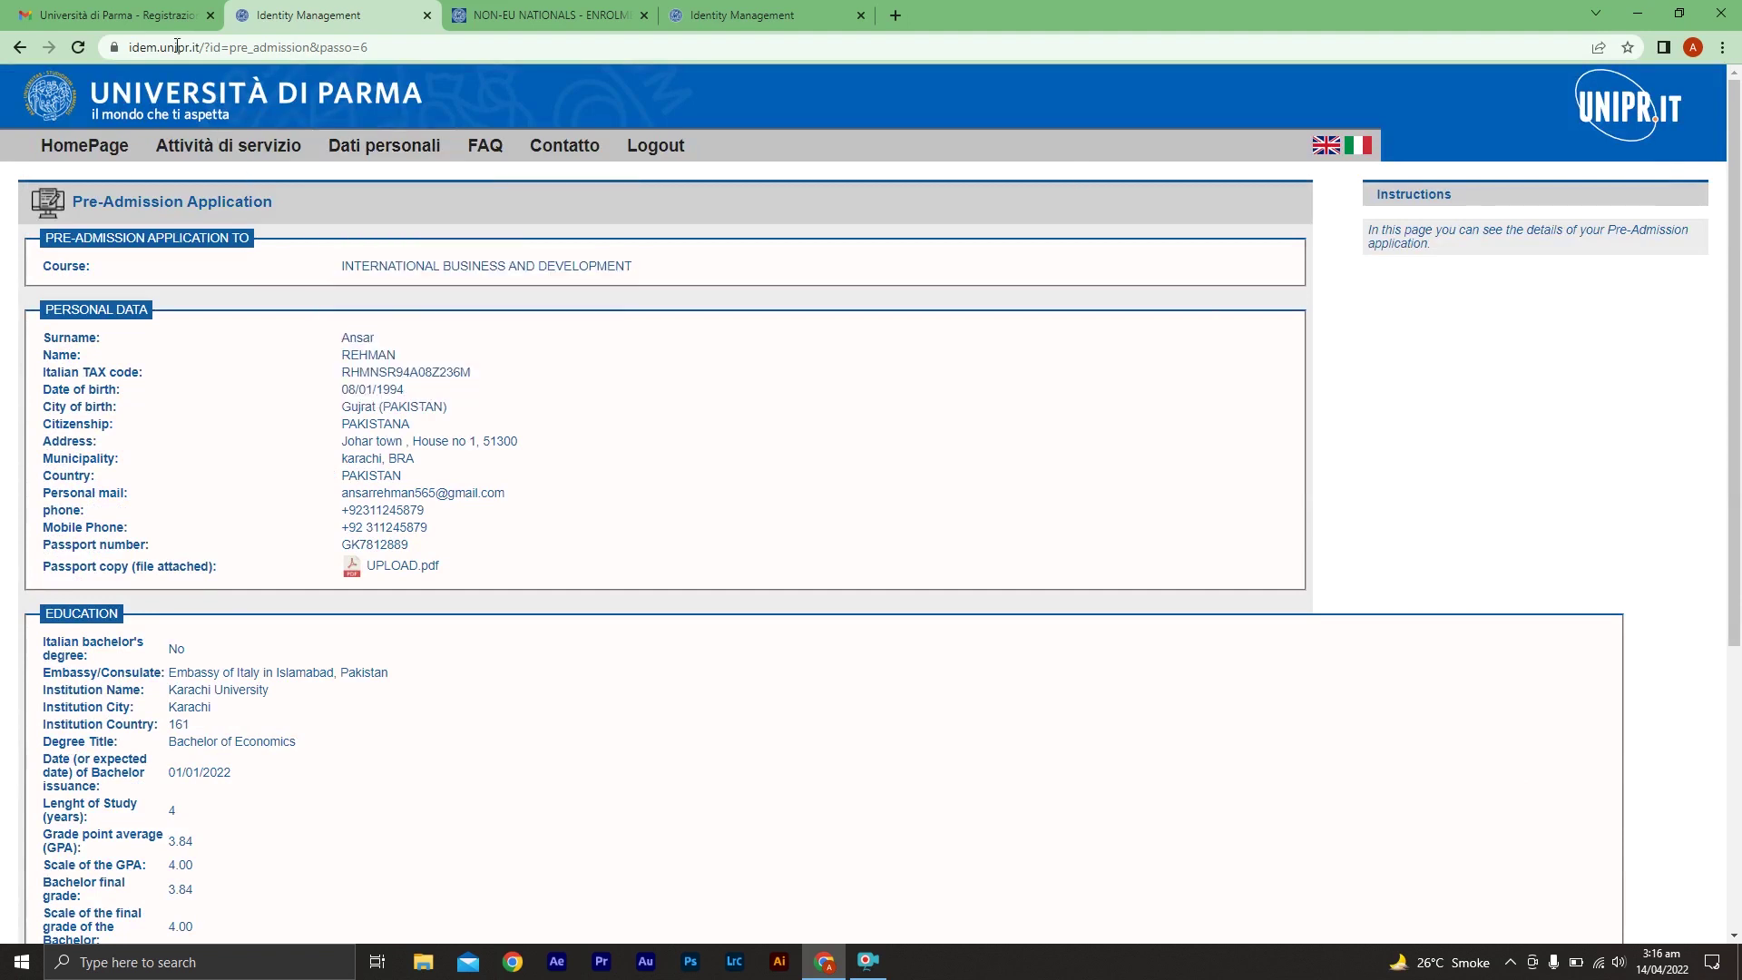
{"action": "key", "text": "ctrl+shift+Tab"}
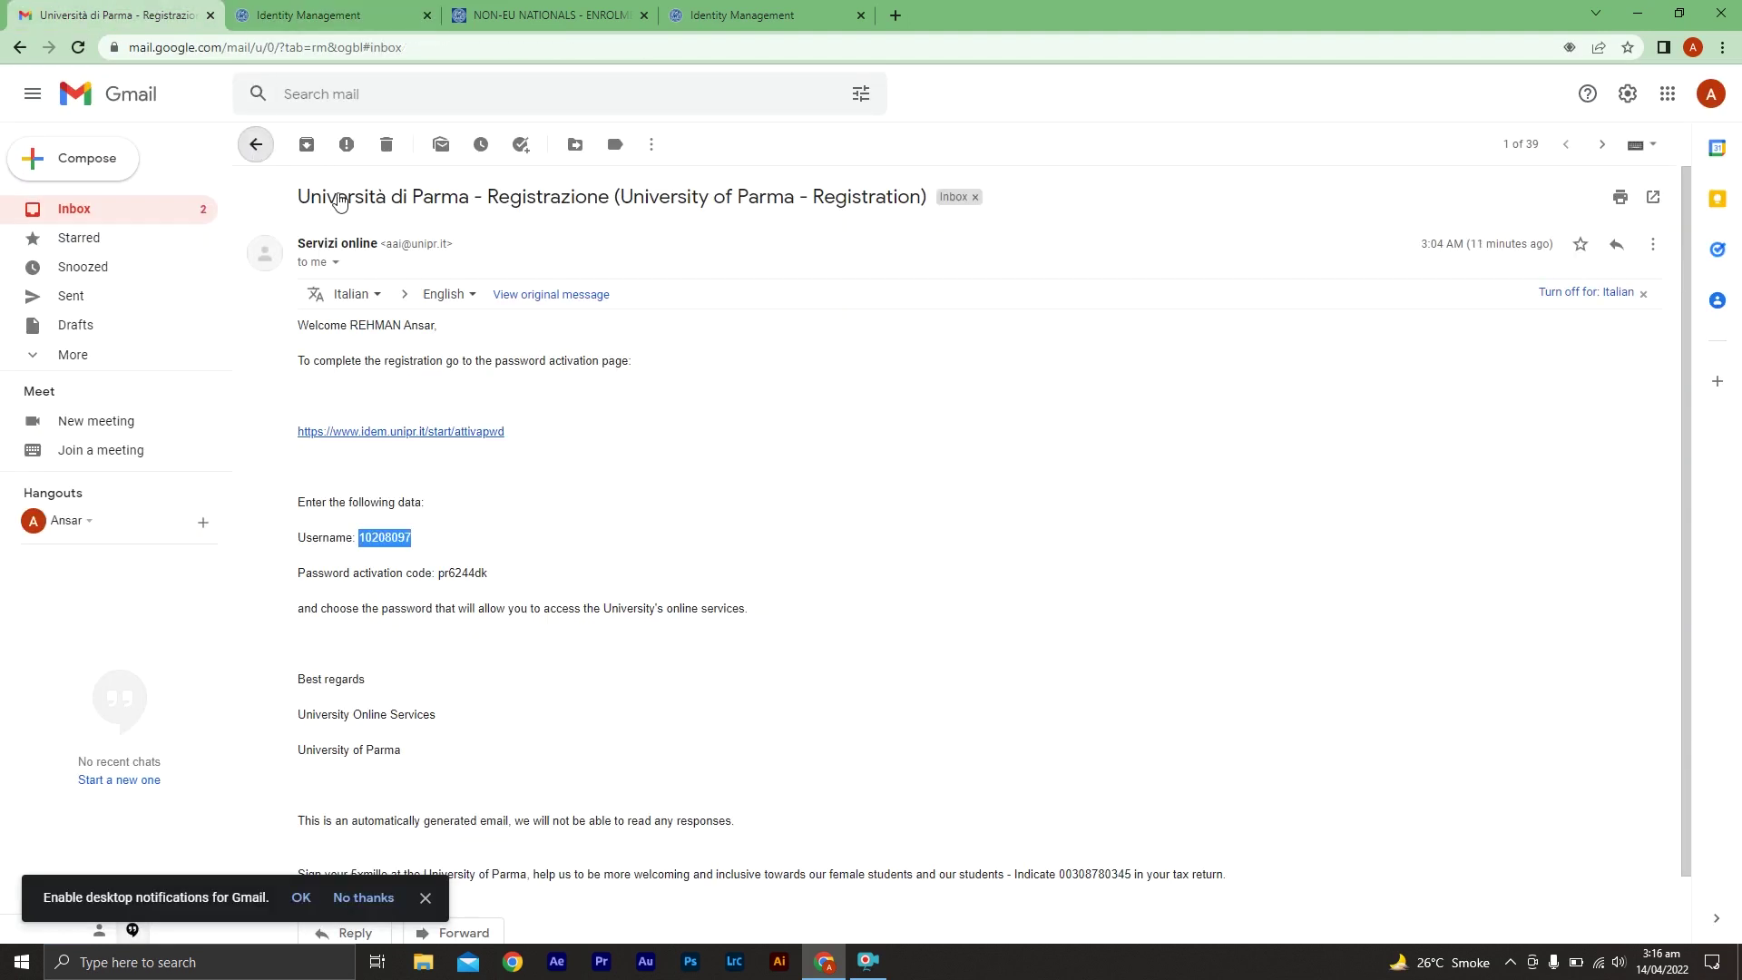
Open the 'Pre-Admission - Confirm receipt forwarded request' email, then return to the International Business and Development application
{"action": "left_click", "coordinate": [255, 145]}
{"action": "left_click", "coordinate": [694, 237]}
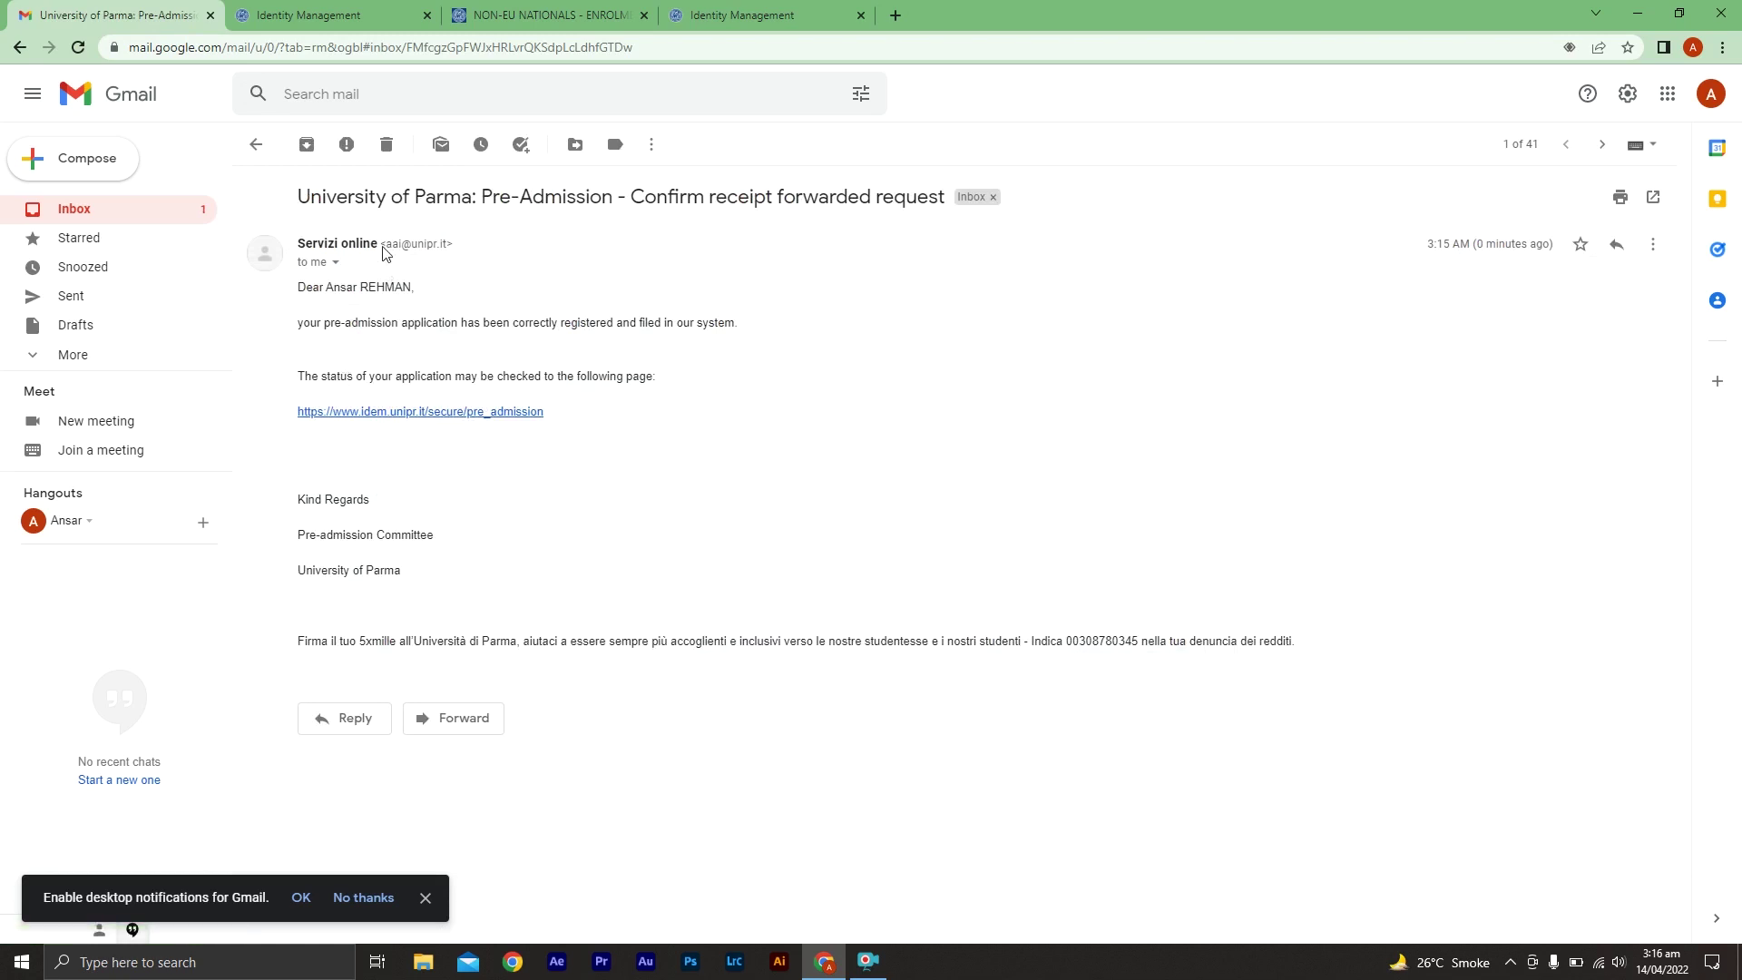
{"action": "left_click", "coordinate": [352, 16]}
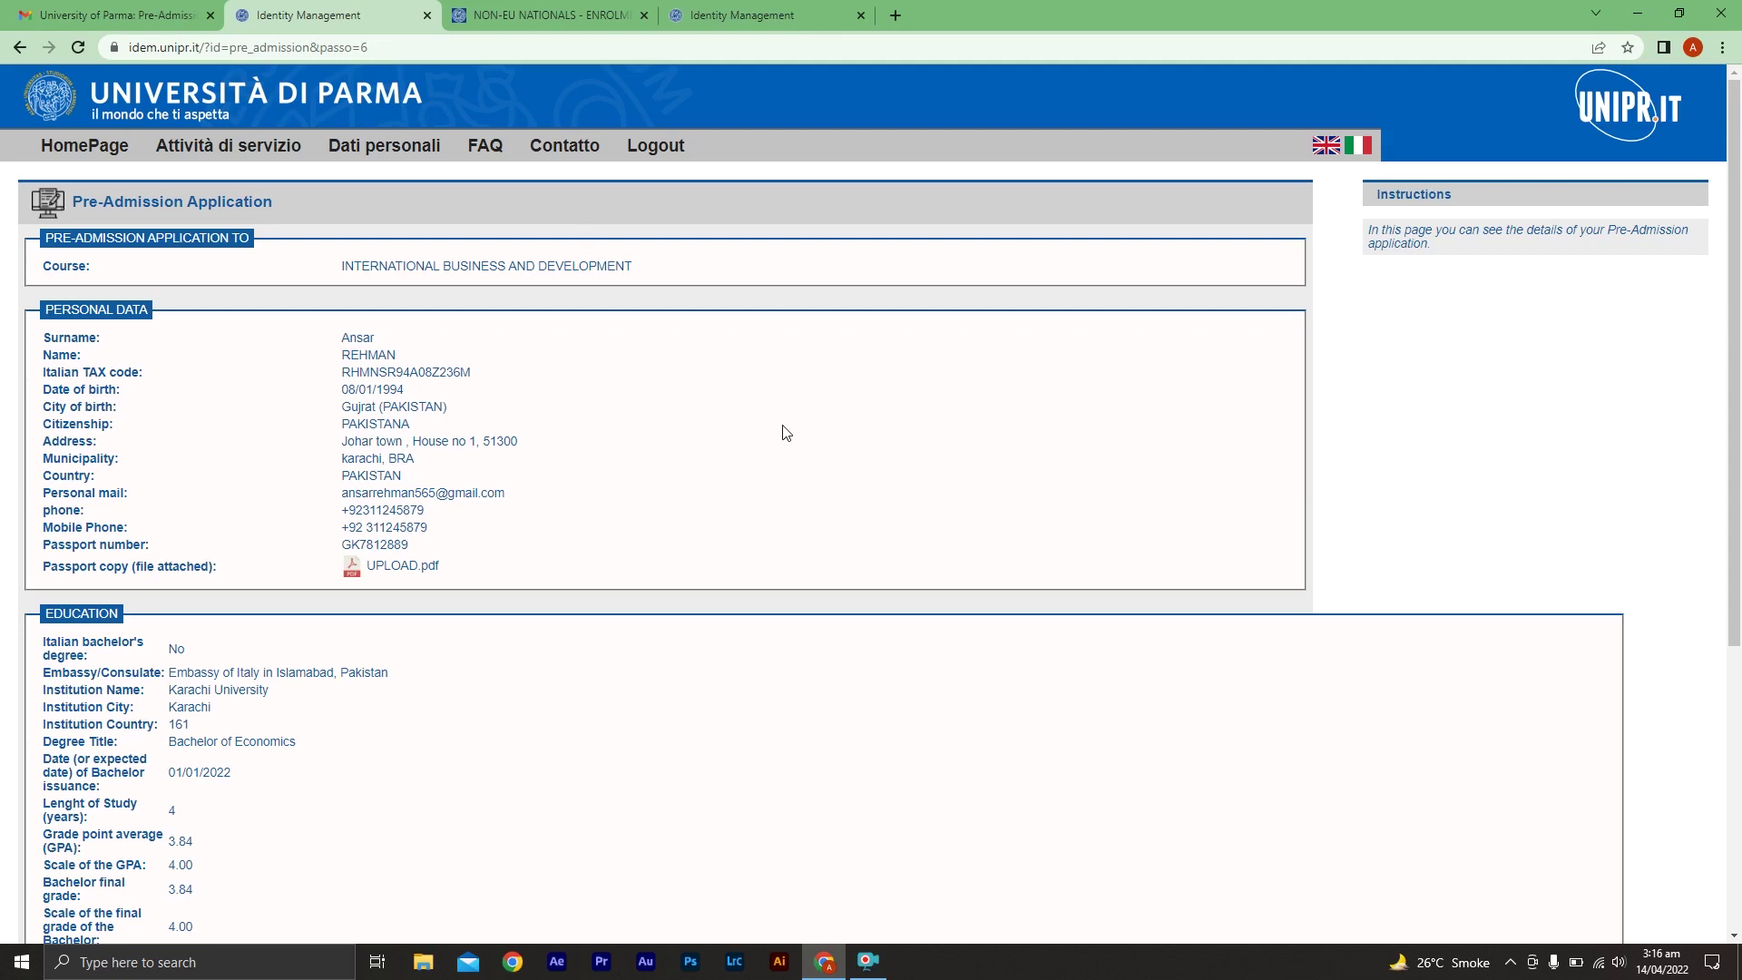